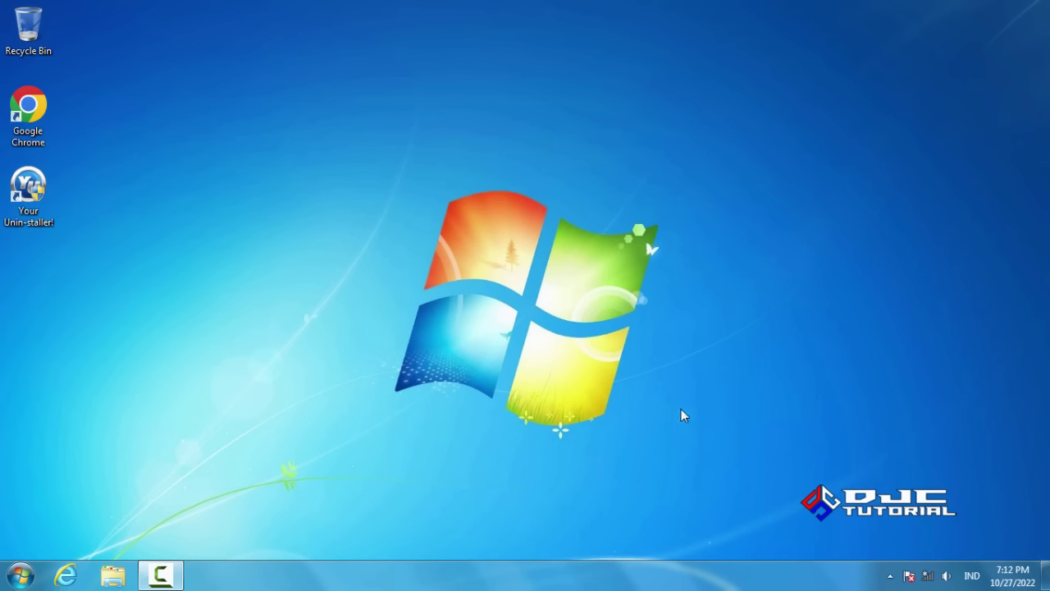
# - Connect the computer to the "Toko barokah pancing" Wi-Fi network and dismiss the list of networks
pyautogui.click(927, 574)
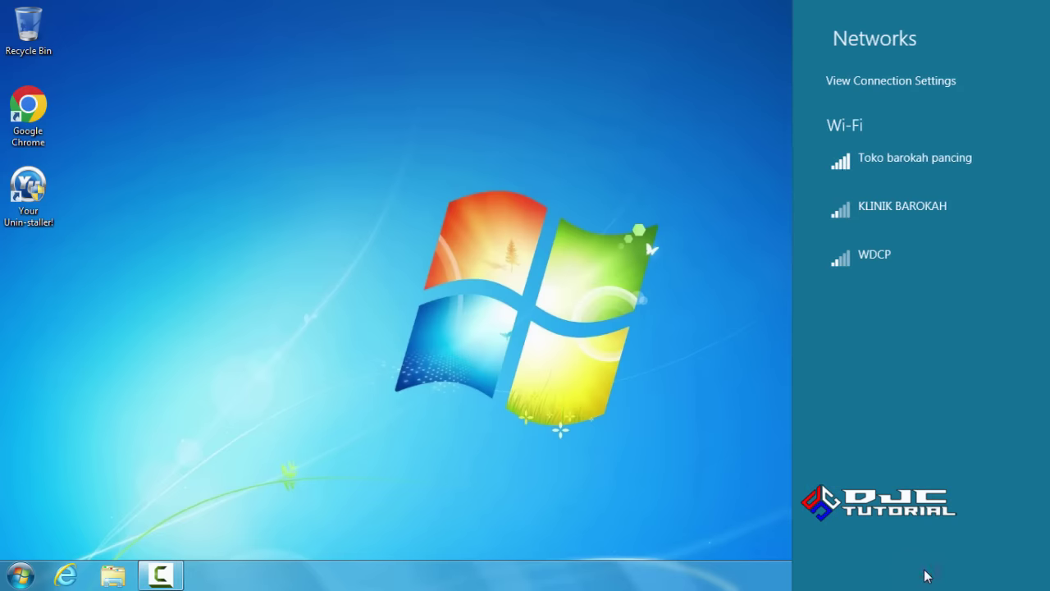
pyautogui.click(902, 162)
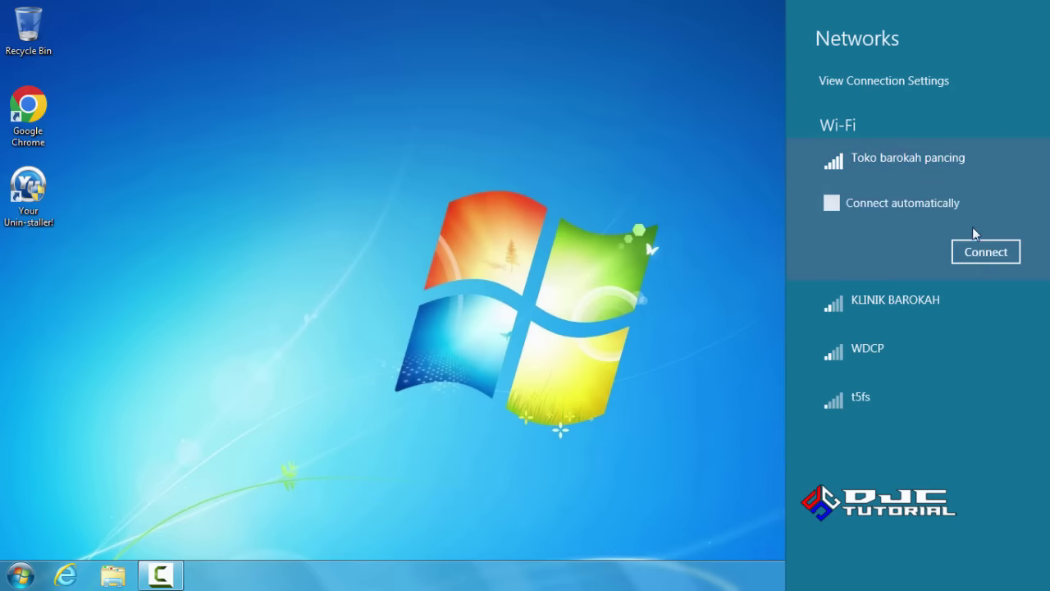
pyautogui.click(995, 252)
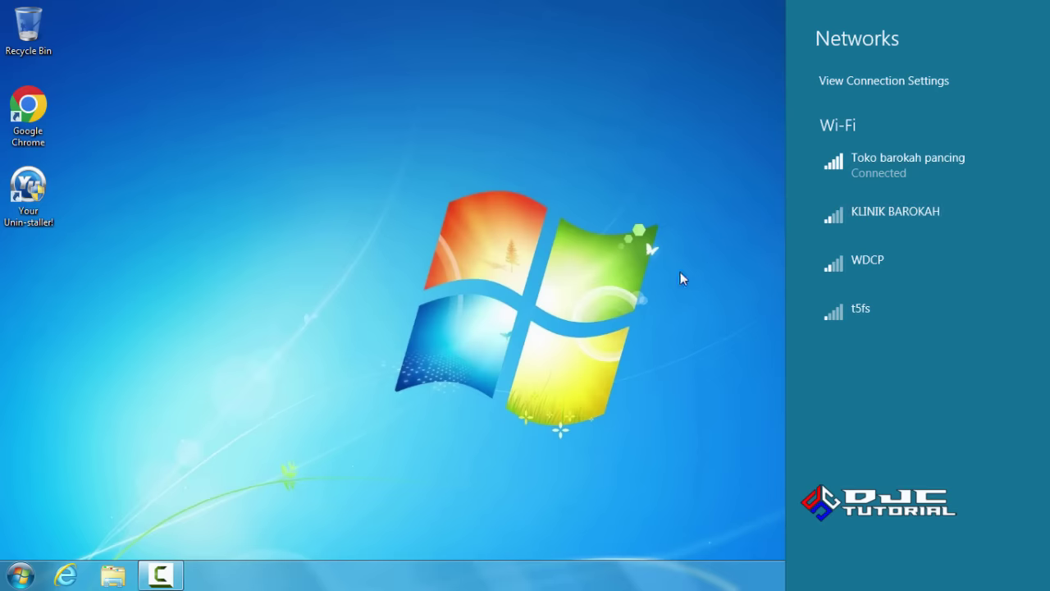
pyautogui.click(528, 313)
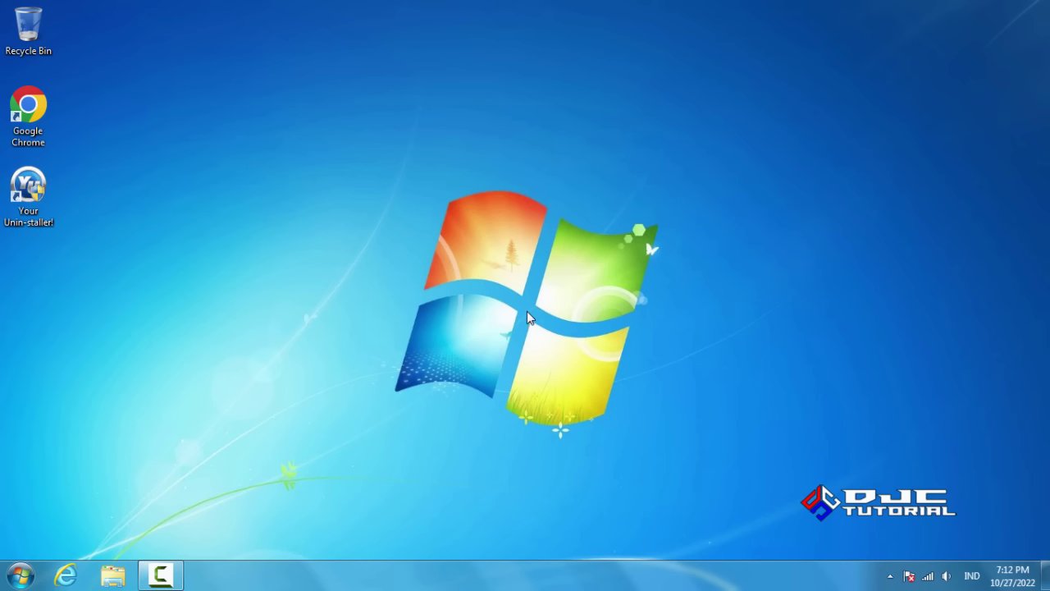
# - Switch to Google Chrome, search Google for "rufus" and open the official rufus.ie site
pyautogui.doubleClick(44, 119)
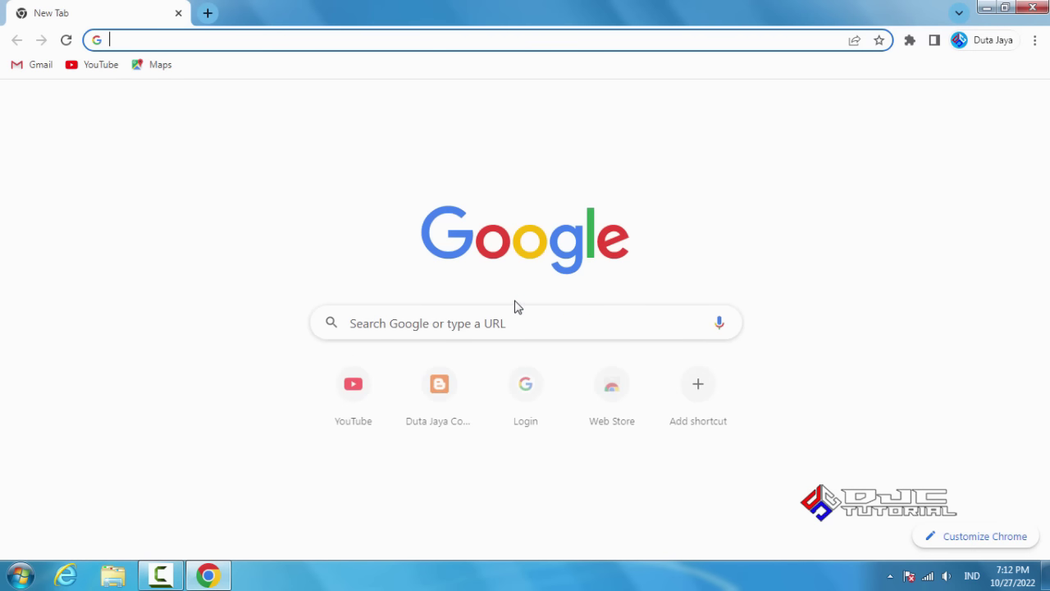
pyautogui.click(481, 322)
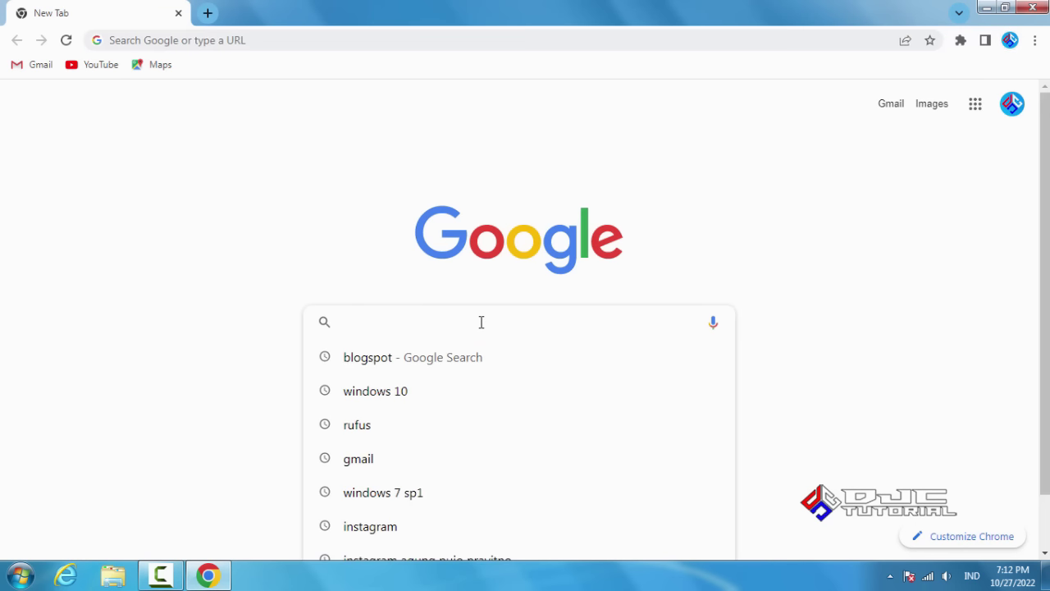
pyautogui.write('rufus')
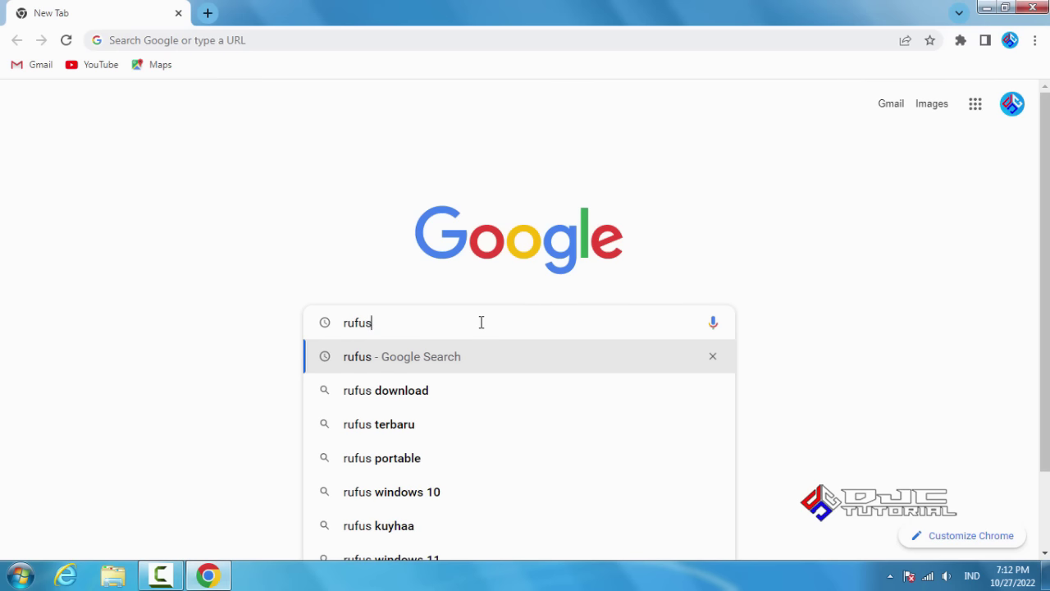
pyautogui.press('Return')
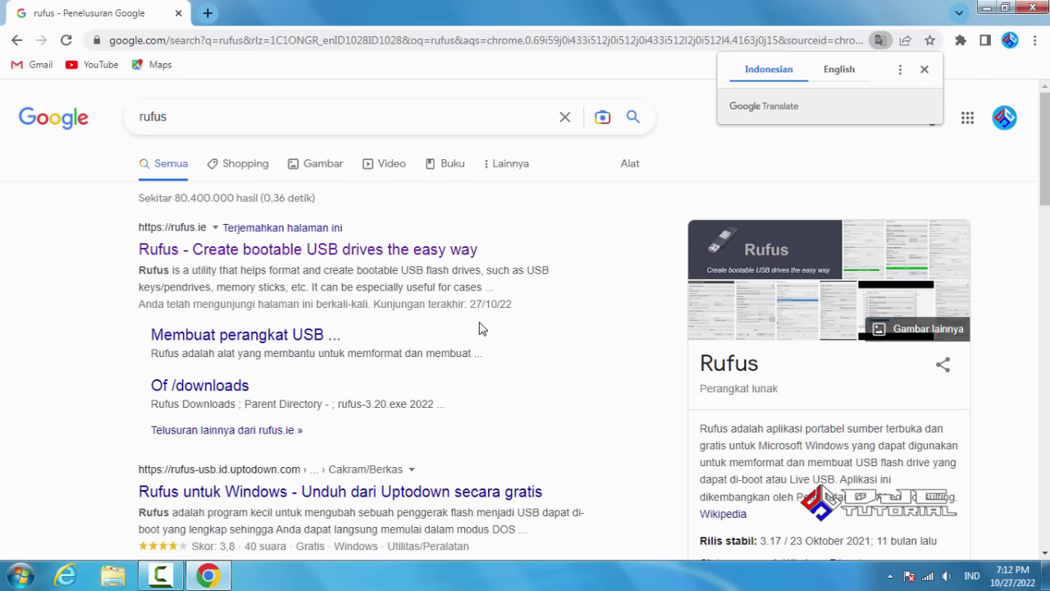
pyautogui.click(275, 251)
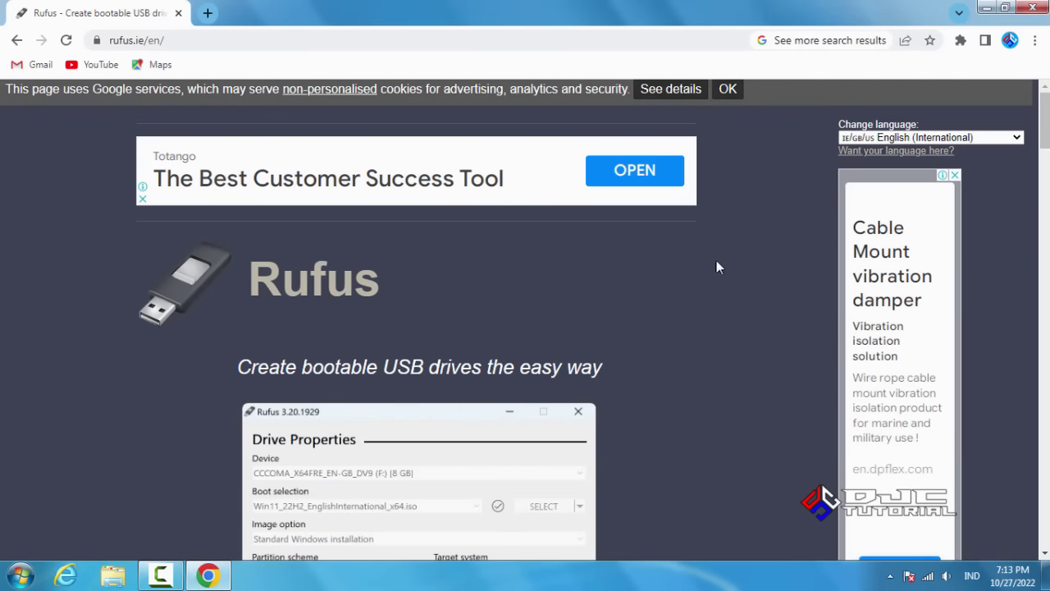
# - Download Rufus 3.20 from the page's Download section and close the browser
pyautogui.moveTo(1044, 133); pyautogui.dragTo(1044, 240)
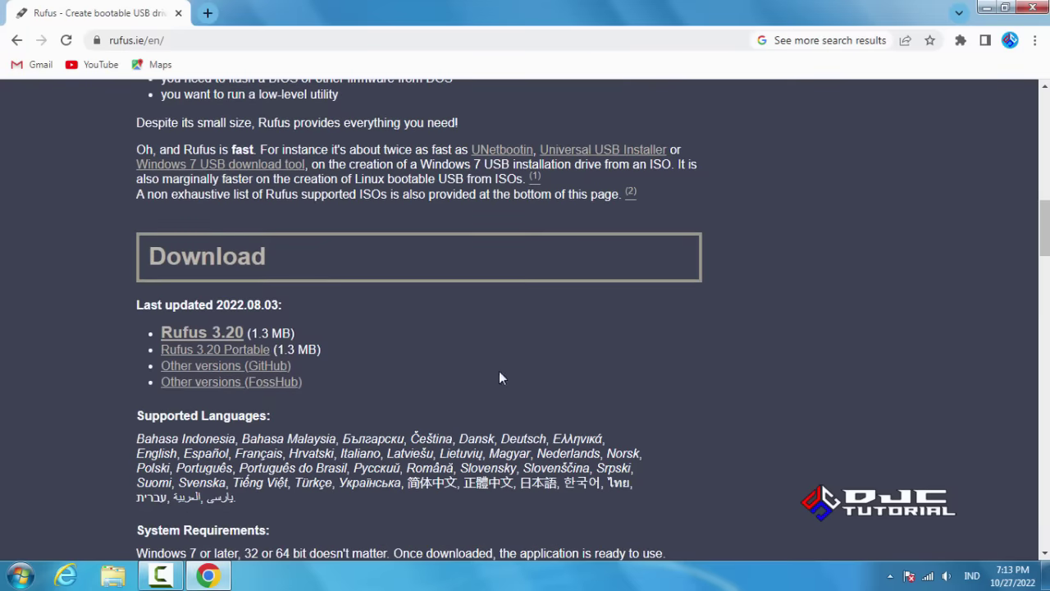
pyautogui.click(211, 336)
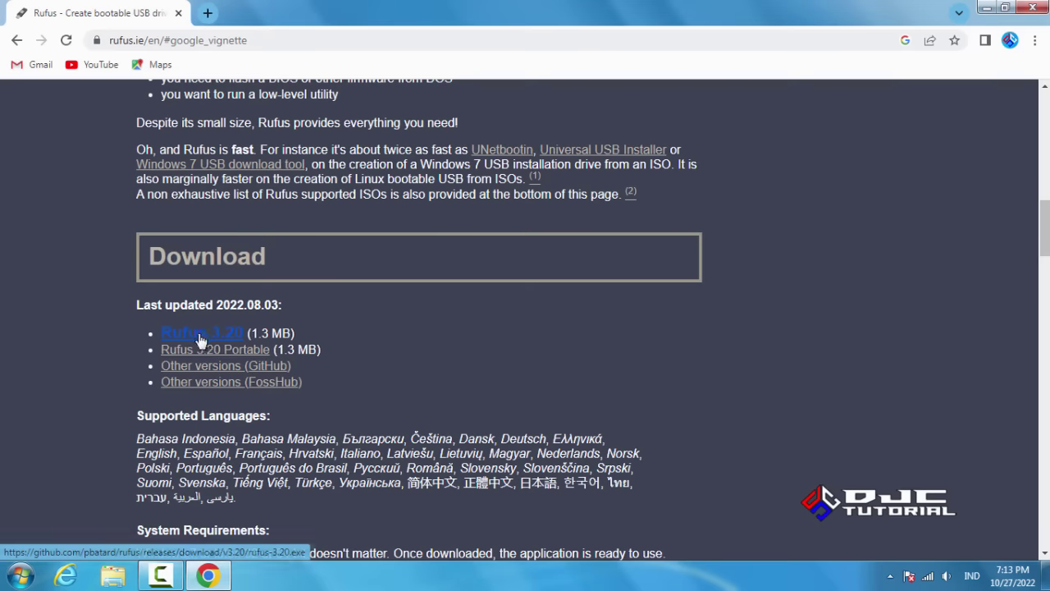
pyautogui.click(198, 338)
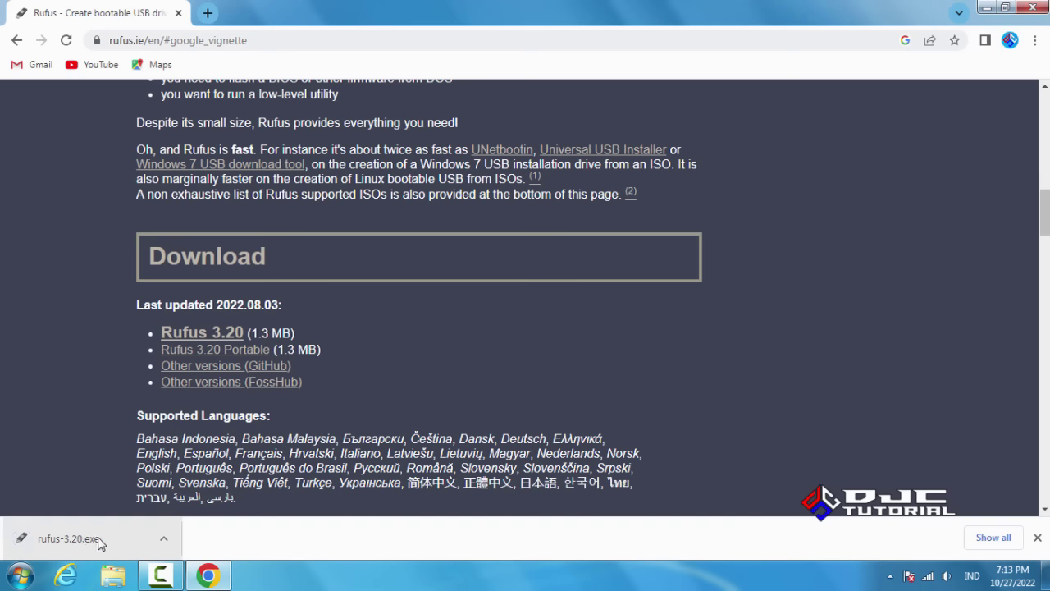
pyautogui.click(1030, 9)
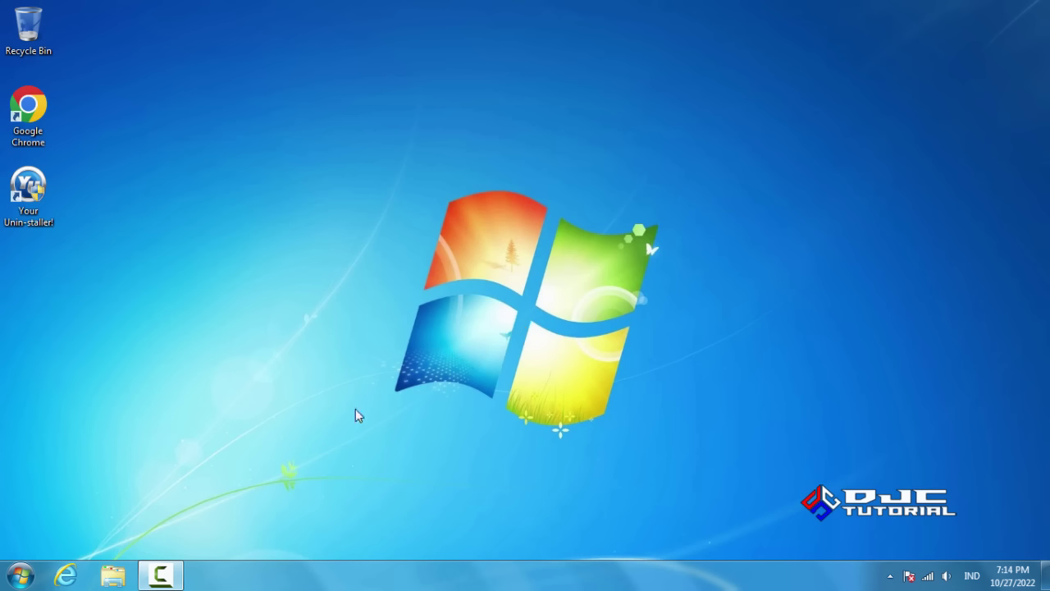
# - Run rufus-3.20 from the Downloads folder as administrator and allow it to make changes to the computer
pyautogui.click(115, 575)
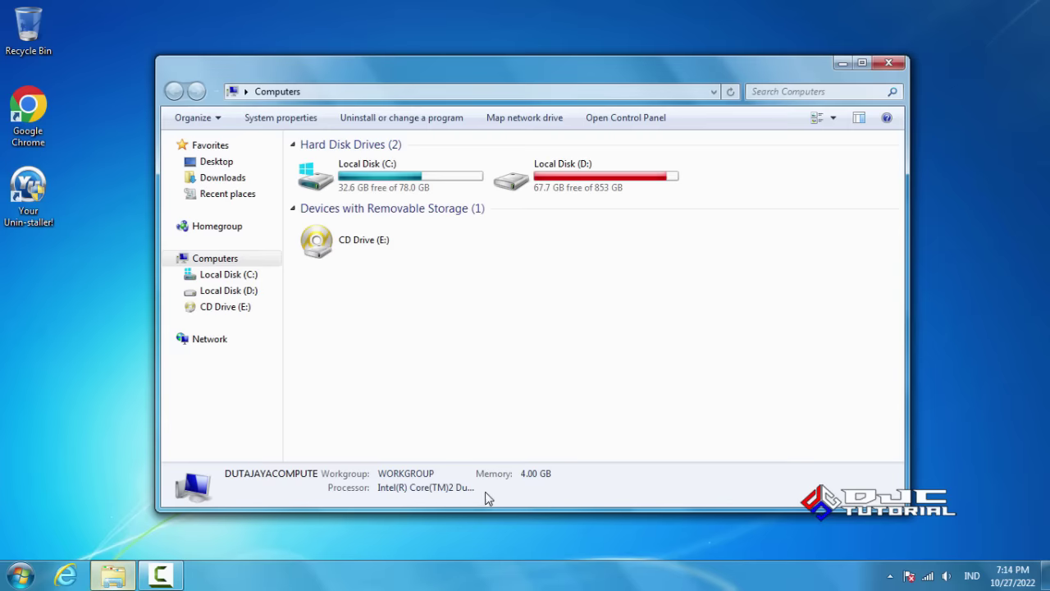
pyautogui.click(236, 178)
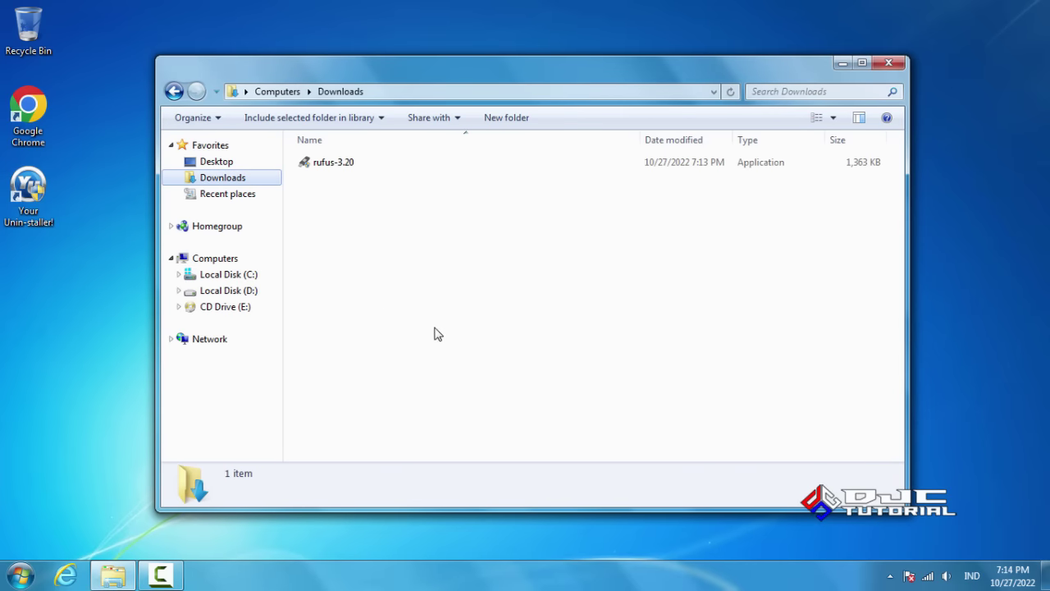
pyautogui.click(343, 164)
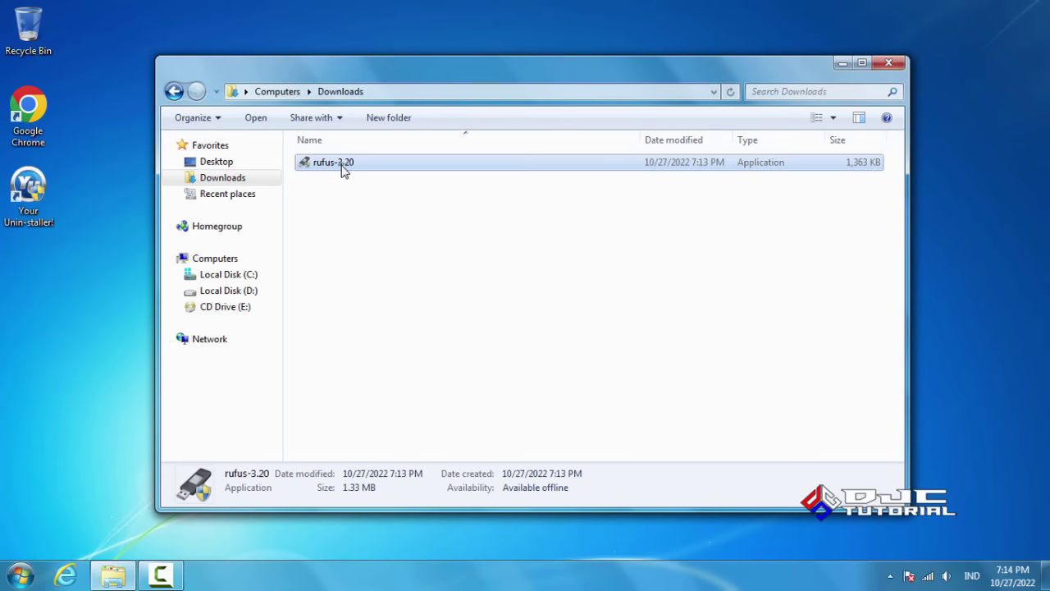
pyautogui.rightClick(343, 168)
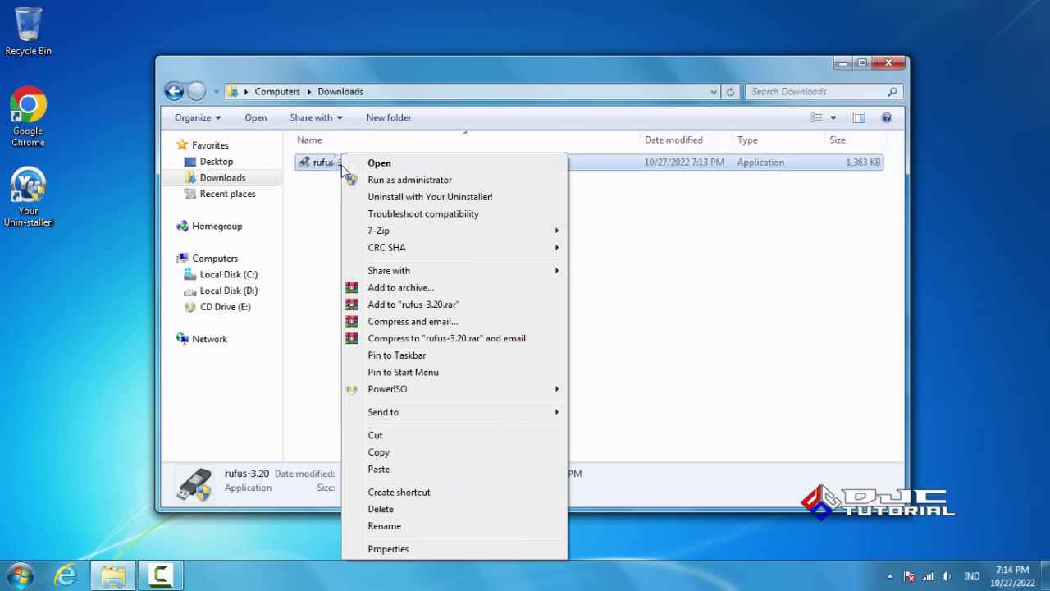
pyautogui.click(394, 181)
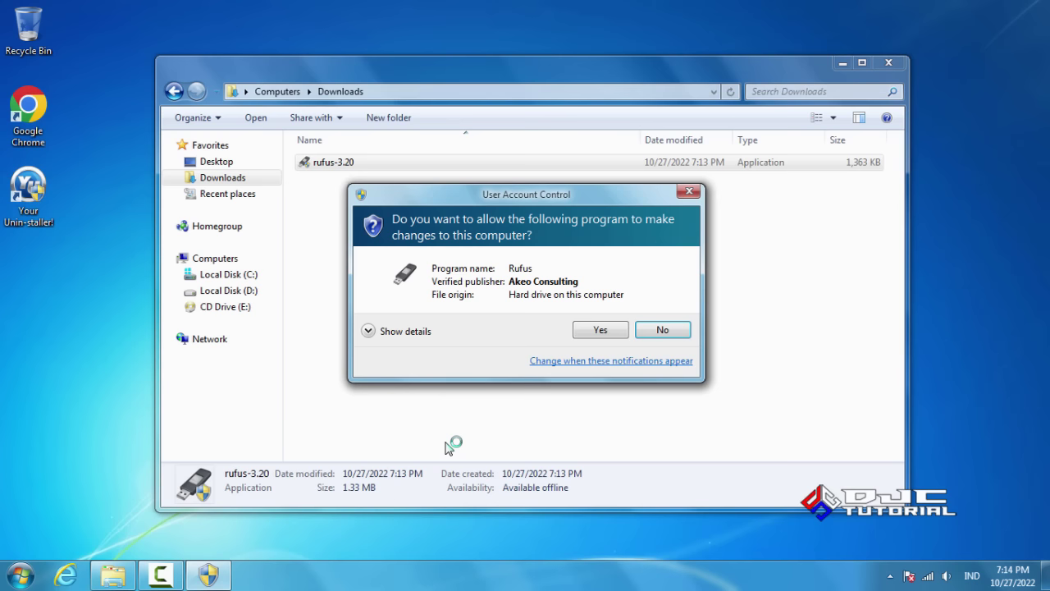
pyautogui.click(600, 332)
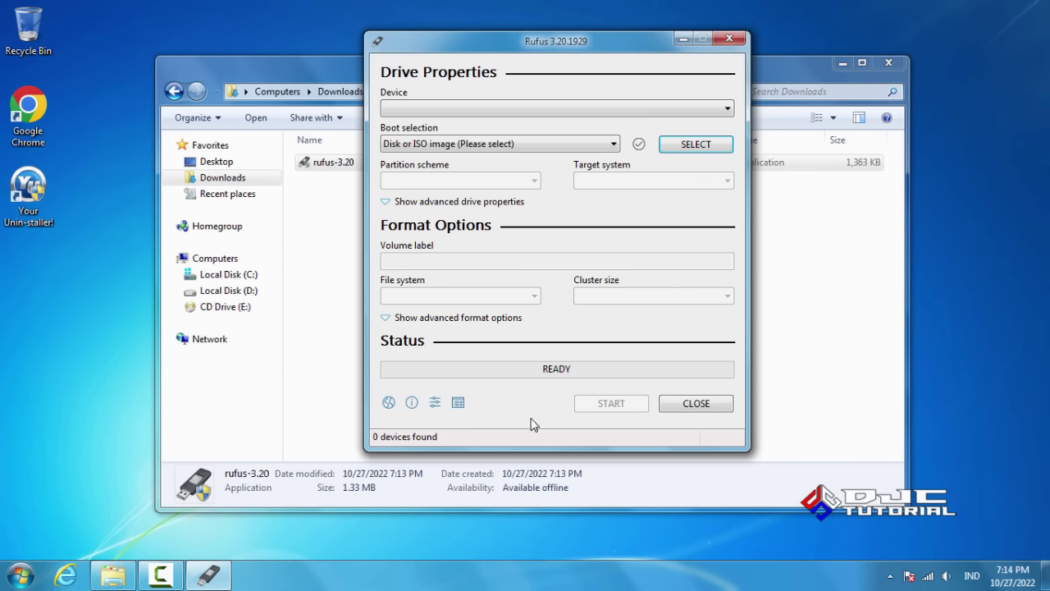
# - Set Rufus to check for updates Daily (Default) and to include beta versions
pyautogui.click(436, 402)
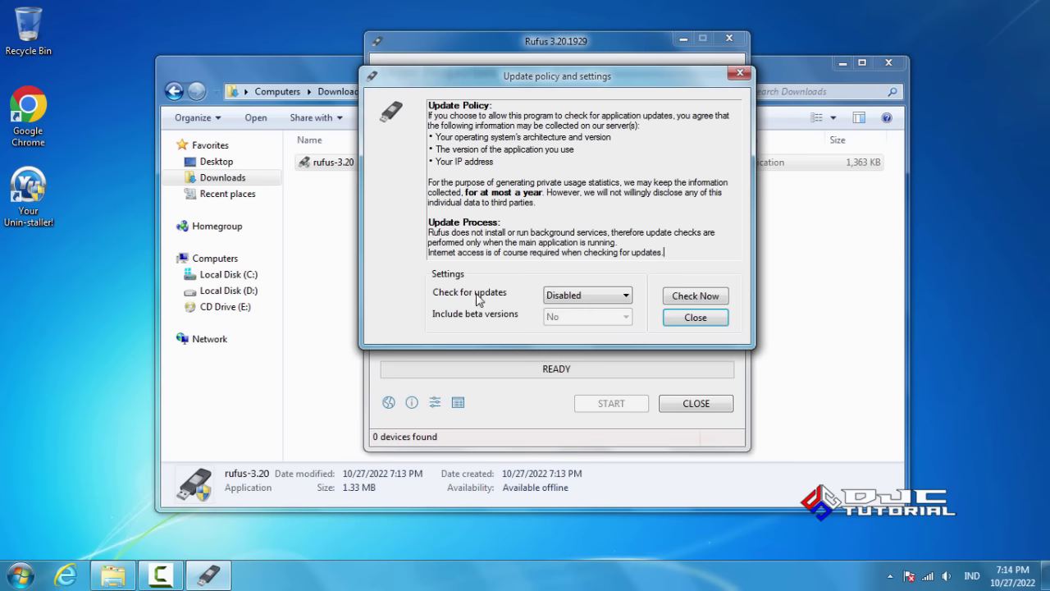
pyautogui.click(581, 298)
pyautogui.click(586, 322)
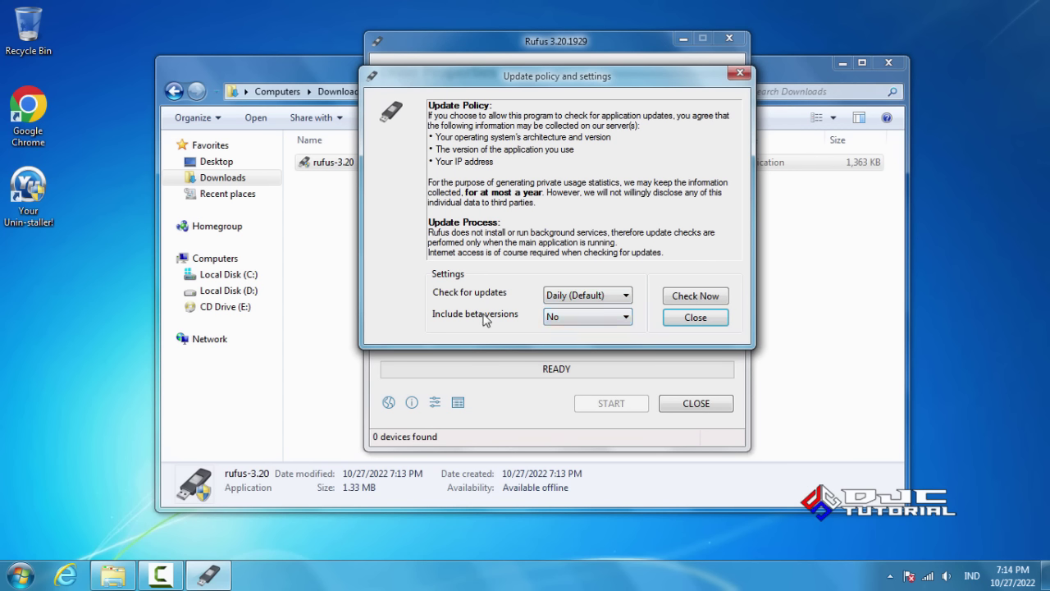
pyautogui.click(607, 321)
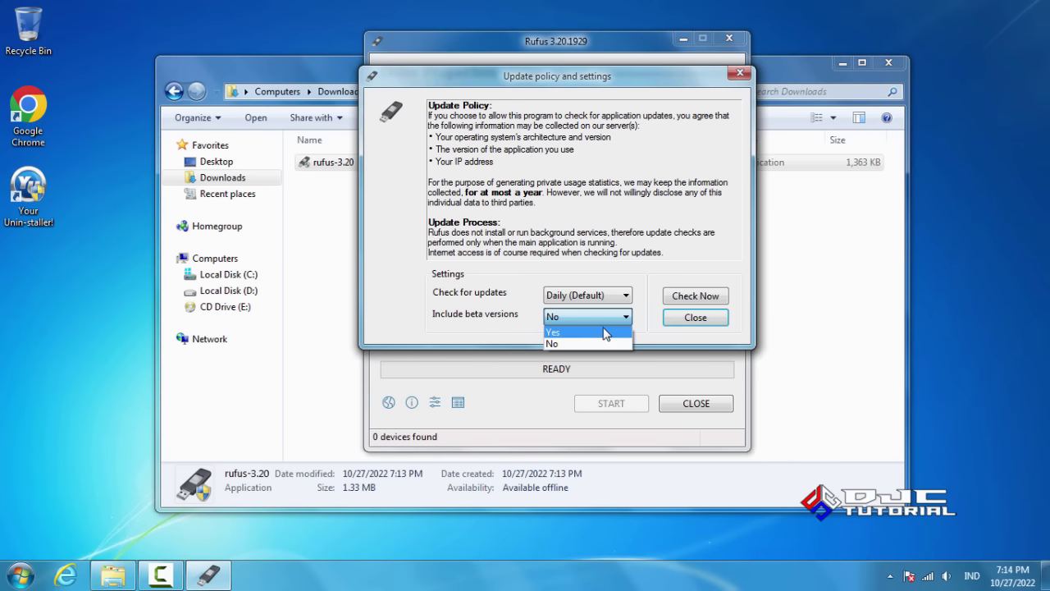
pyautogui.click(603, 332)
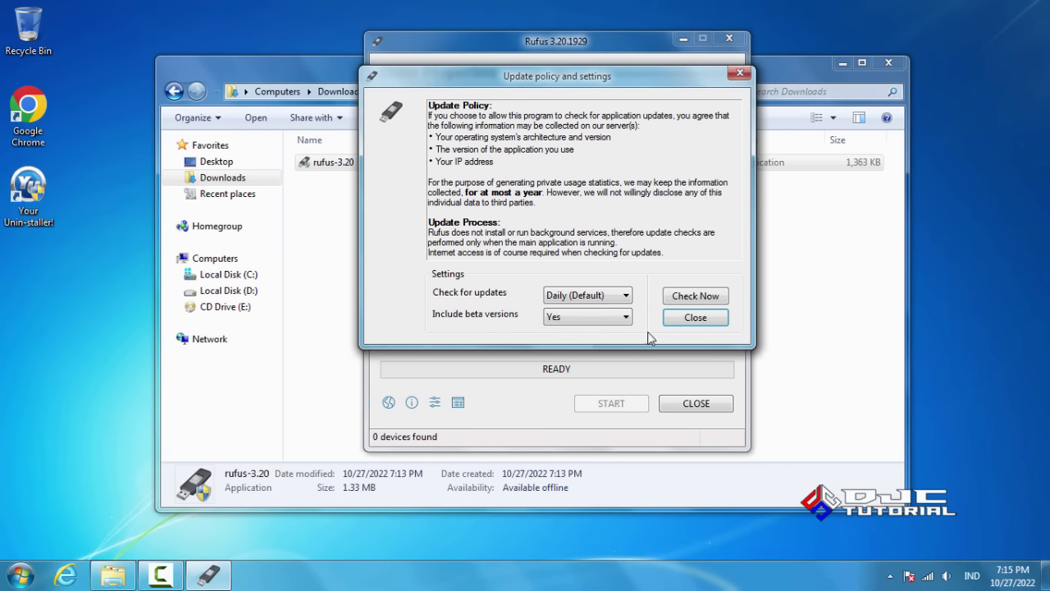
pyautogui.click(692, 318)
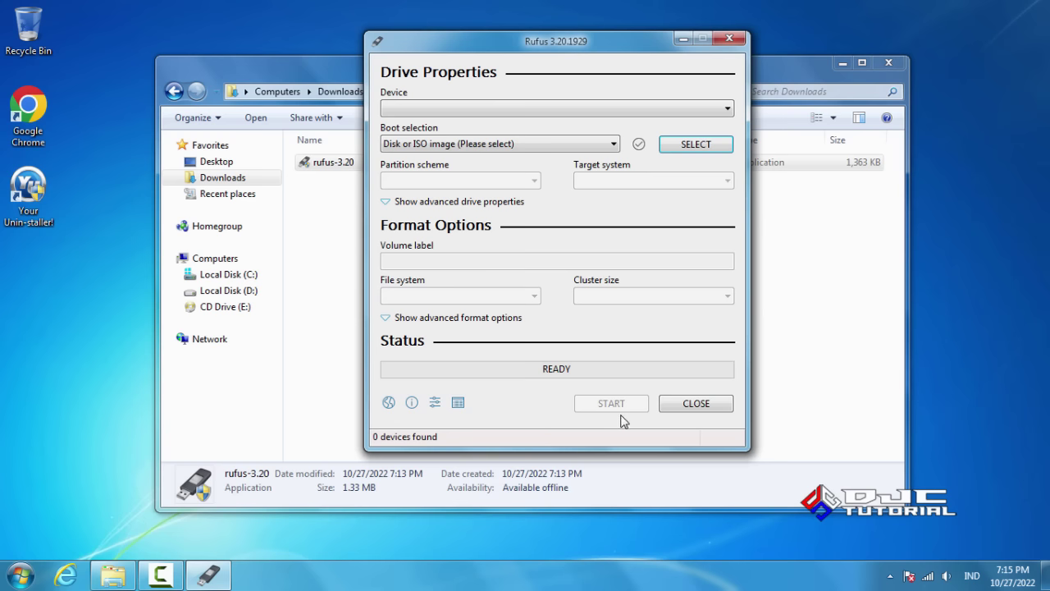
# - Close Rufus and run rufus-3.20 as administrator again, allowing it to make changes to the computer
pyautogui.click(694, 405)
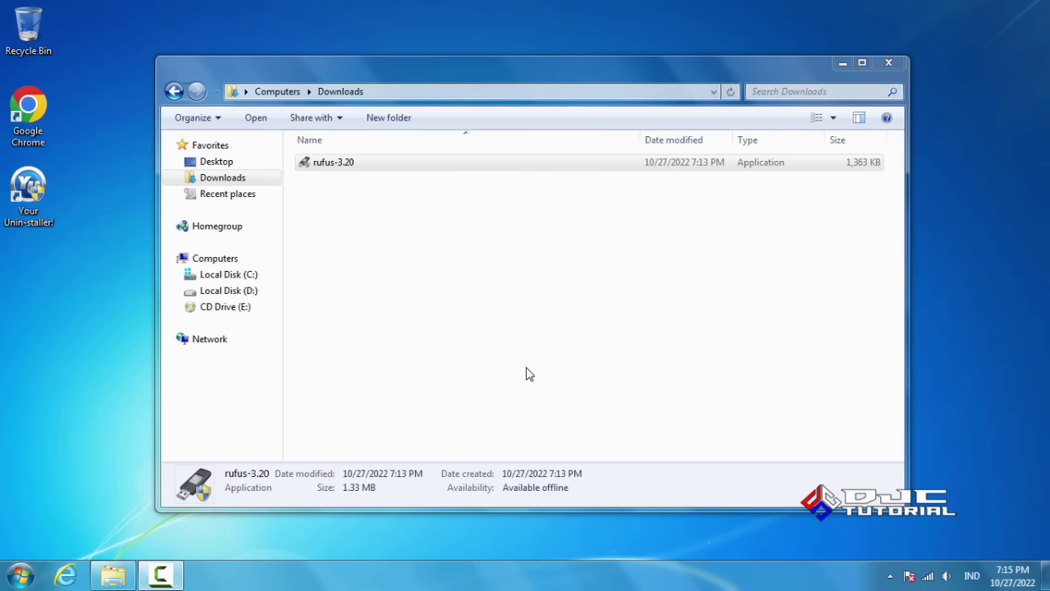
pyautogui.rightClick(355, 164)
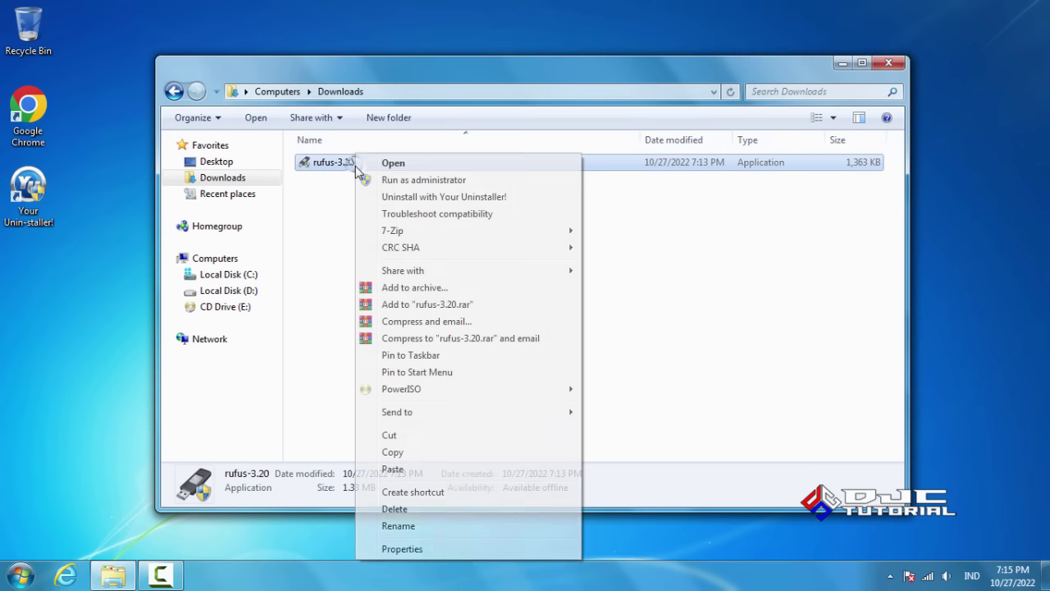
pyautogui.click(420, 182)
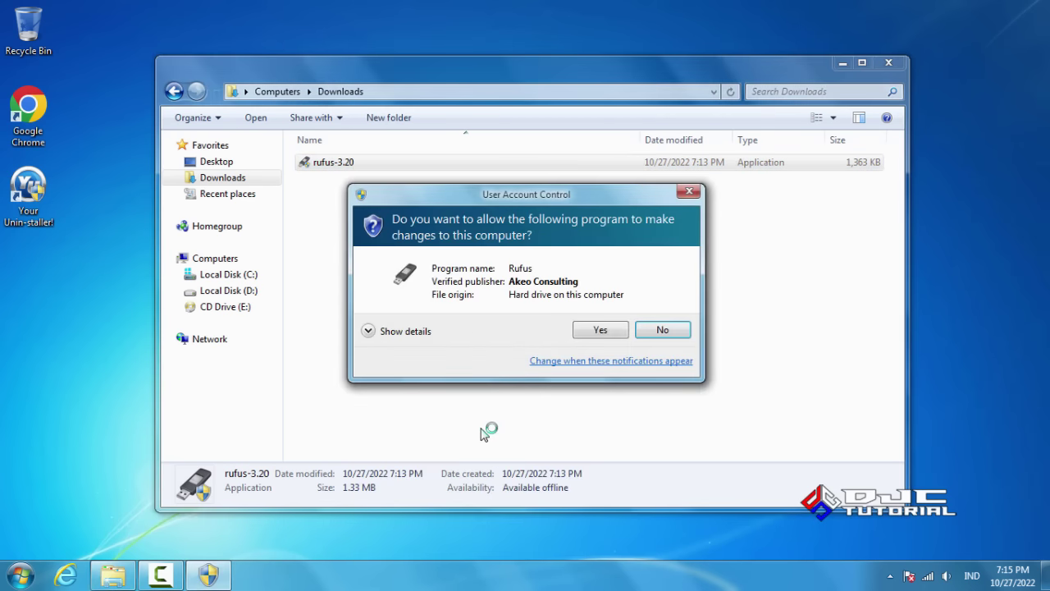
pyautogui.click(601, 330)
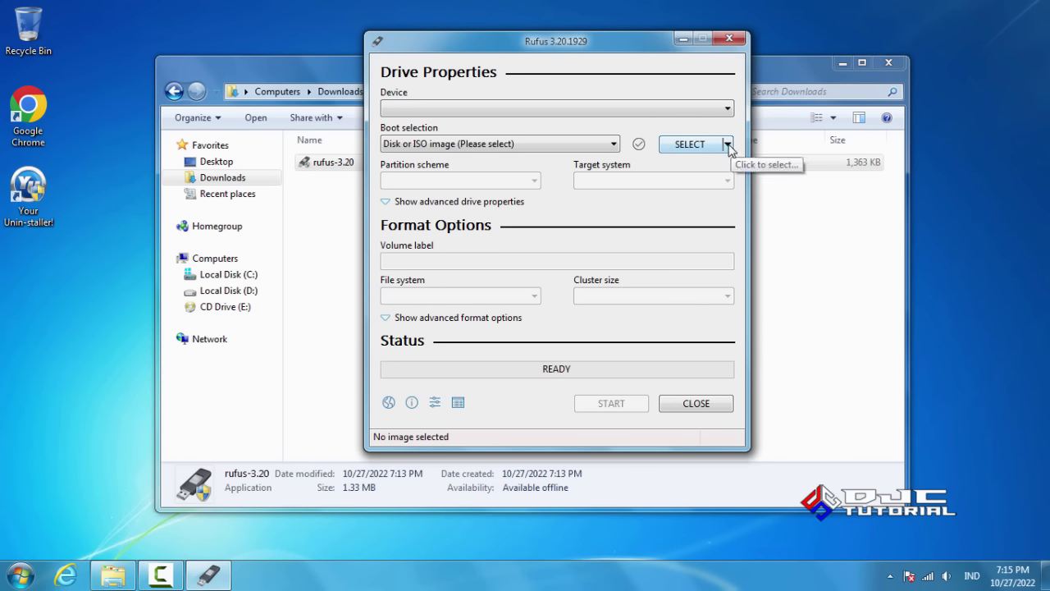
# - Switch the boot image source from SELECT to DOWNLOAD and start the ISO image download dialog
pyautogui.click(727, 144)
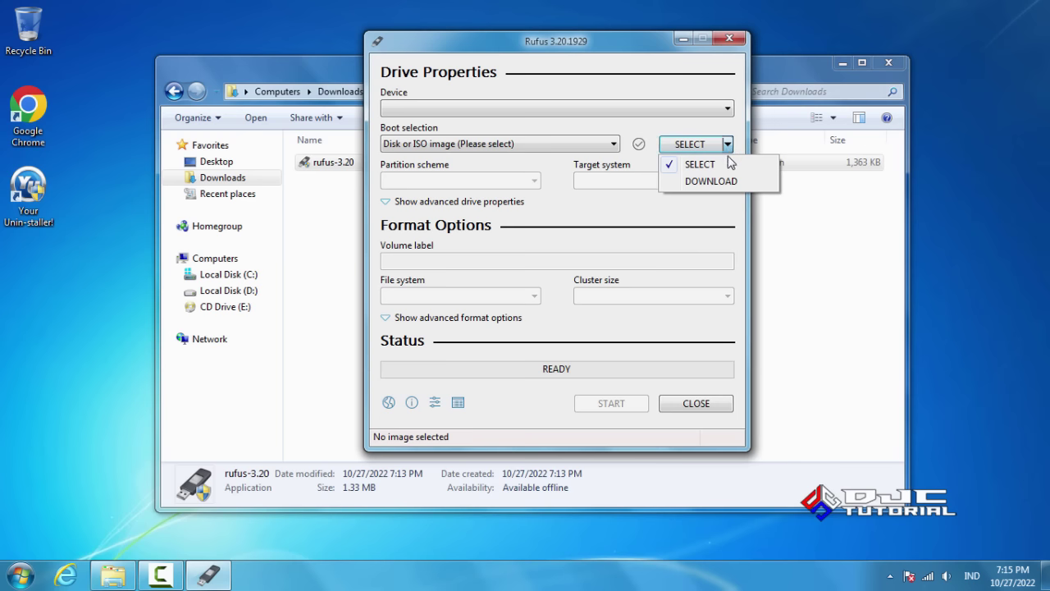
pyautogui.click(725, 181)
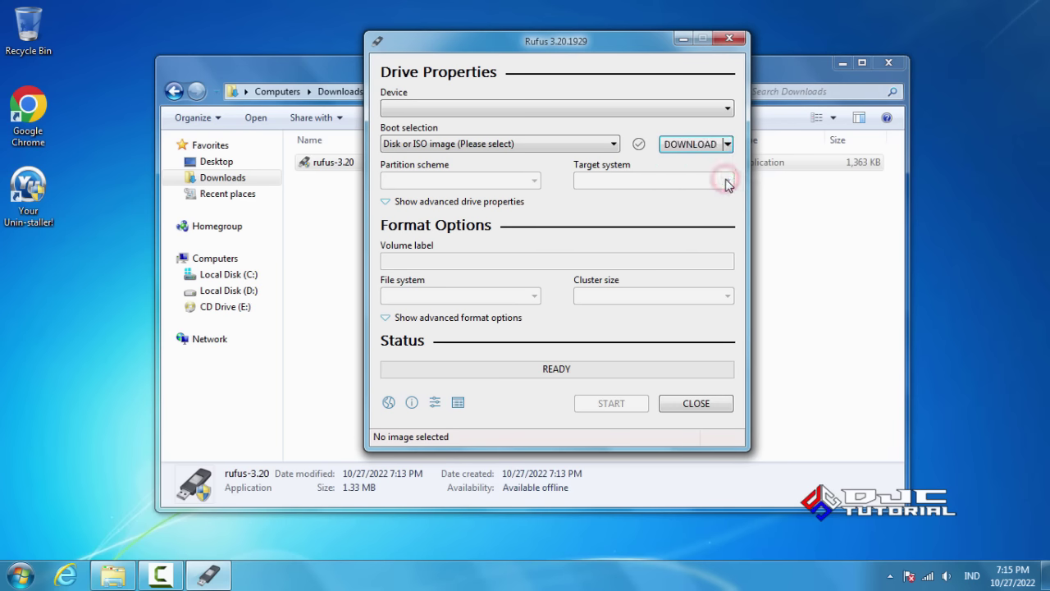
pyautogui.click(691, 146)
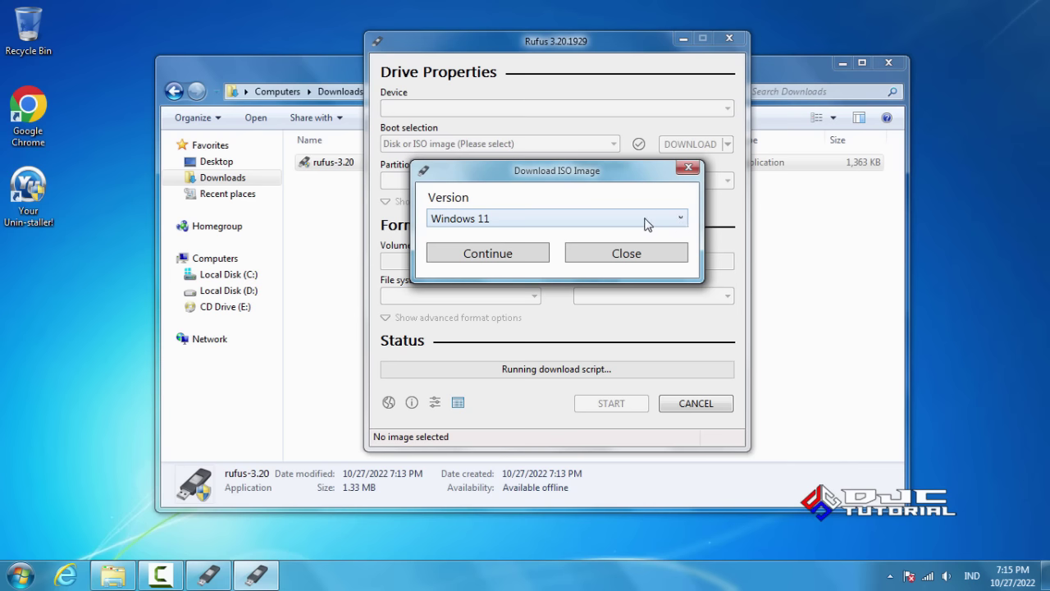
# - Choose Windows 7 as the version and with SP1 (build 7601) as the release of the ISO image
pyautogui.click(569, 219)
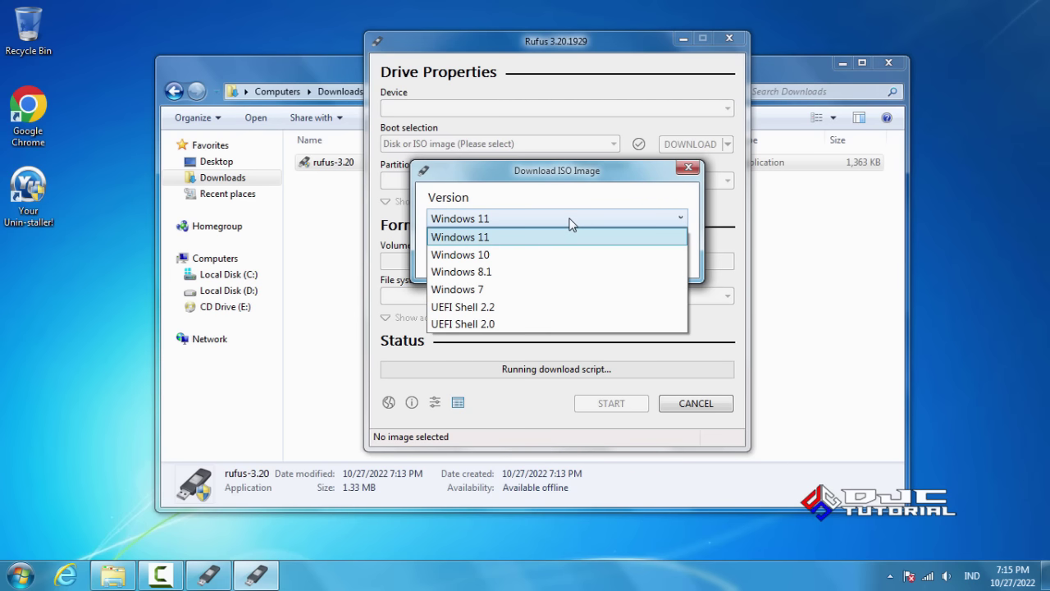
pyautogui.click(558, 286)
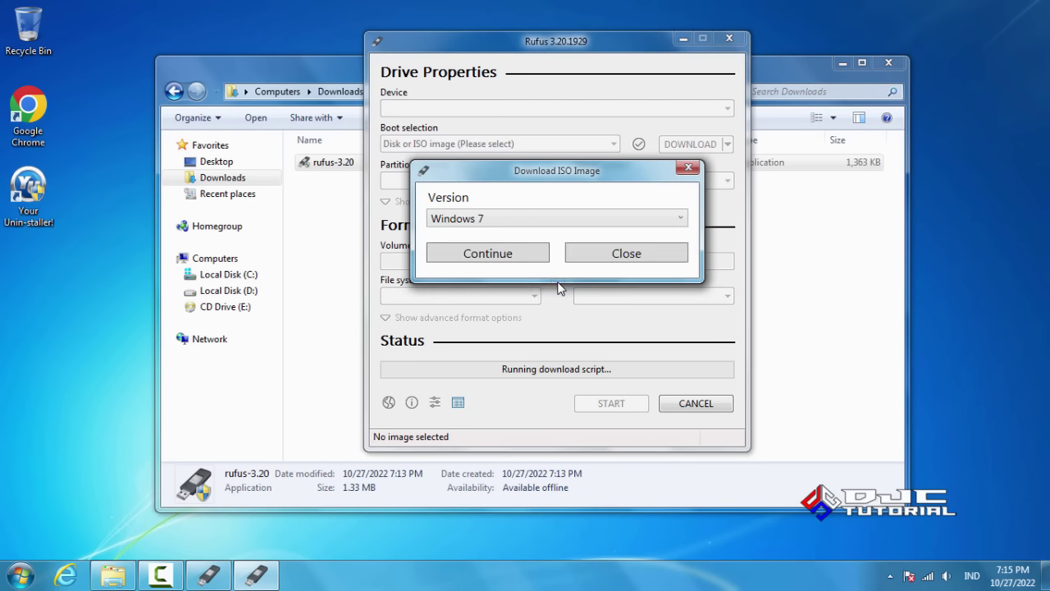
pyautogui.click(507, 255)
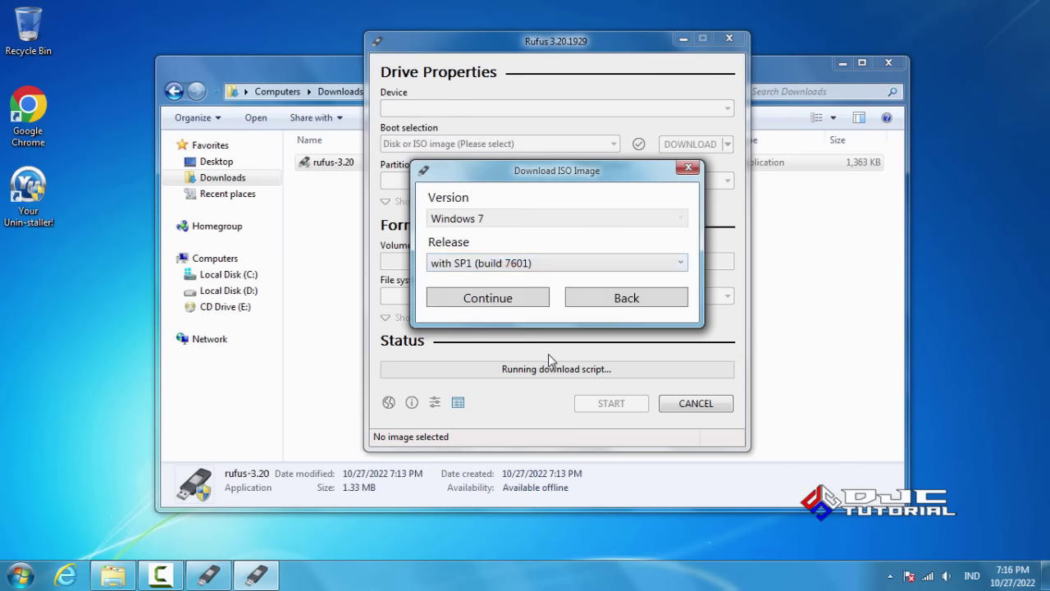
pyautogui.click(528, 265)
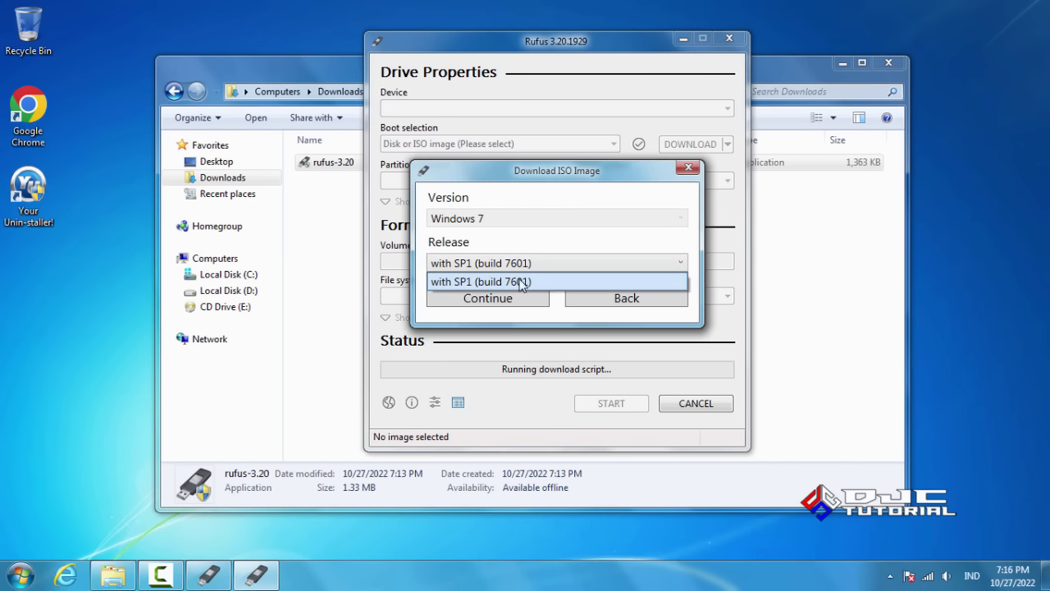
pyautogui.click(523, 262)
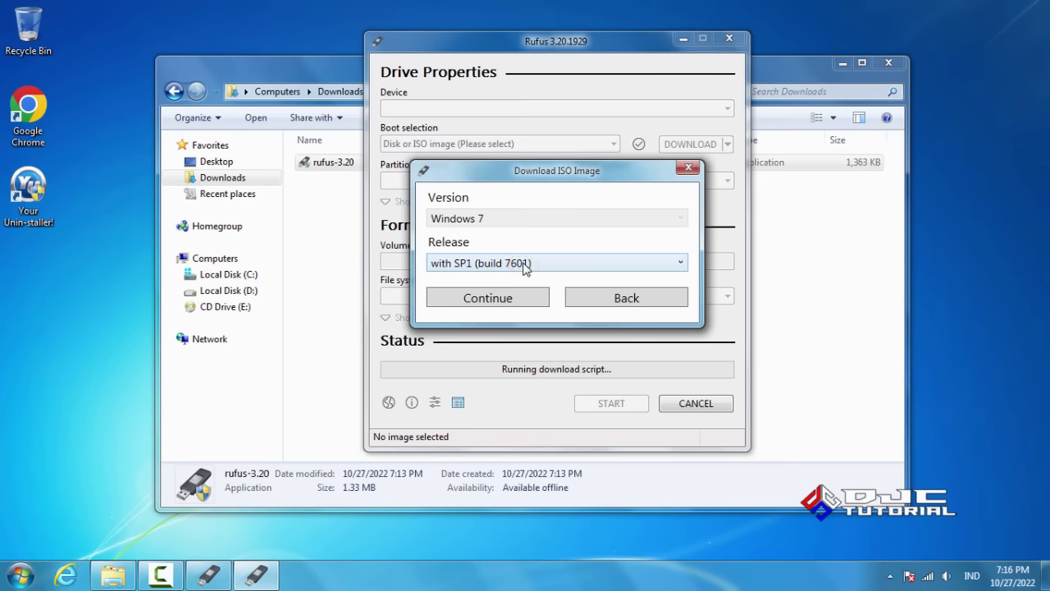
pyautogui.click(517, 302)
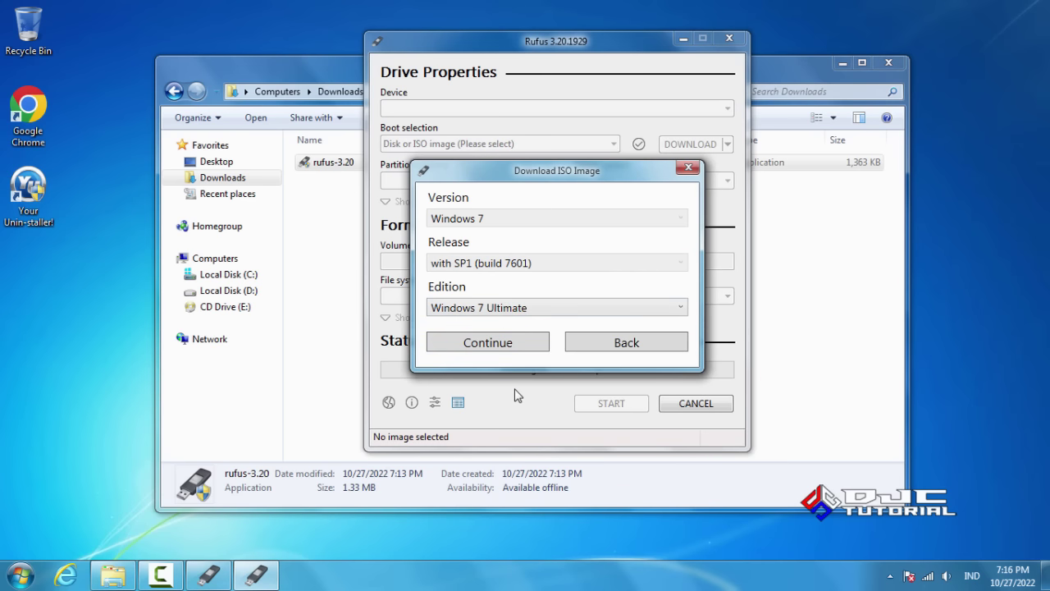
# - Choose the Windows 7 Ultimate edition and English (US) as the language for the ISO image
pyautogui.click(503, 310)
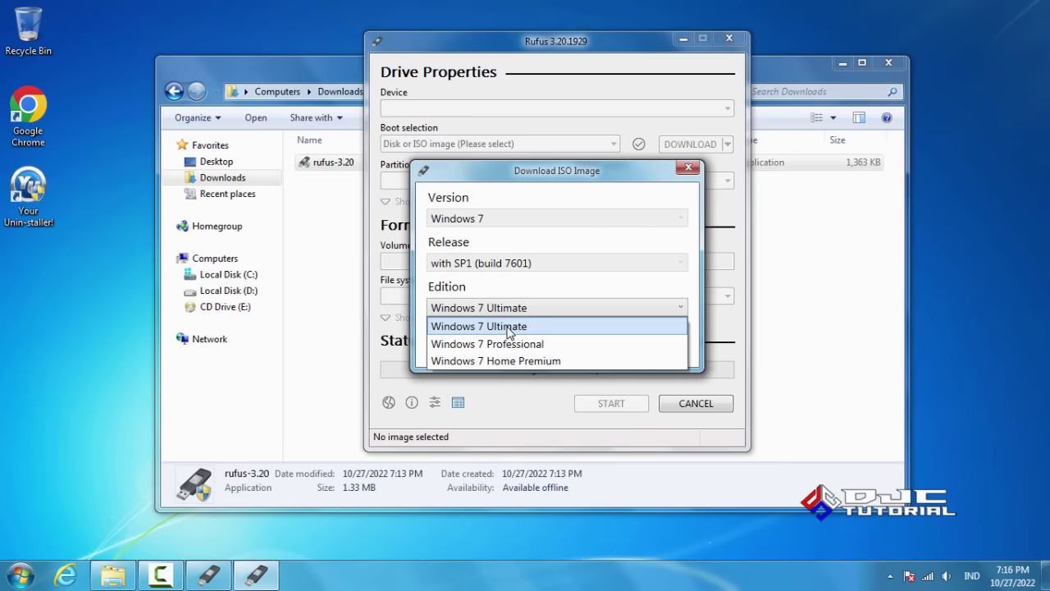
pyautogui.click(512, 329)
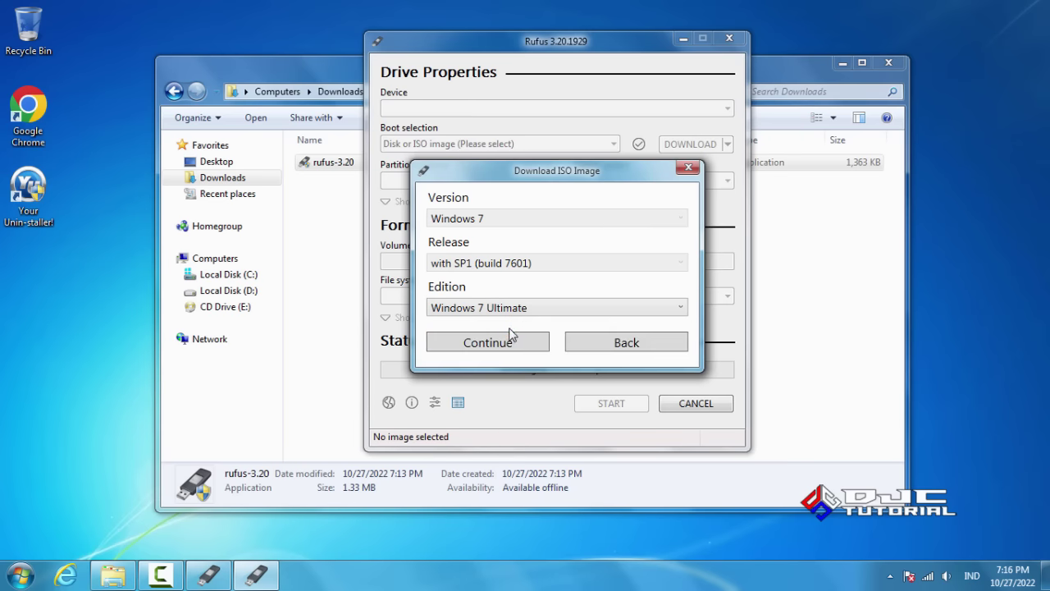
pyautogui.click(507, 345)
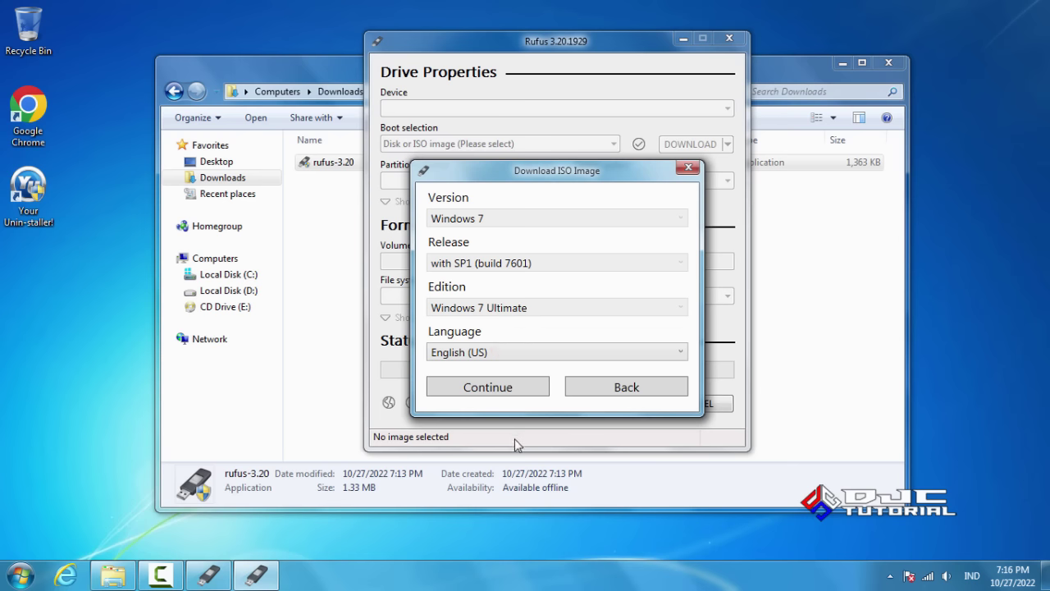
pyautogui.click(489, 354)
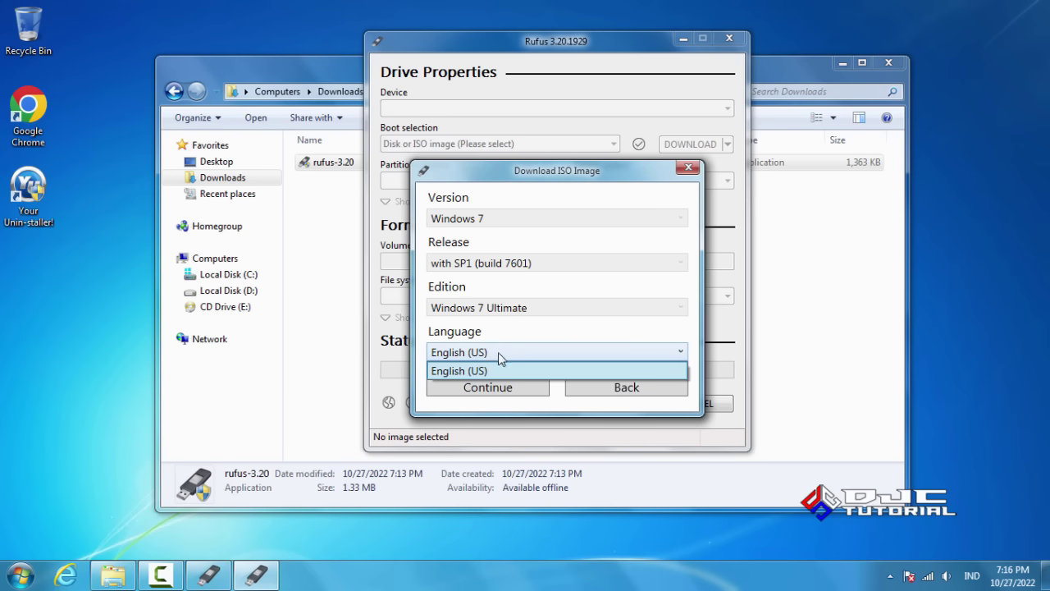
pyautogui.click(498, 352)
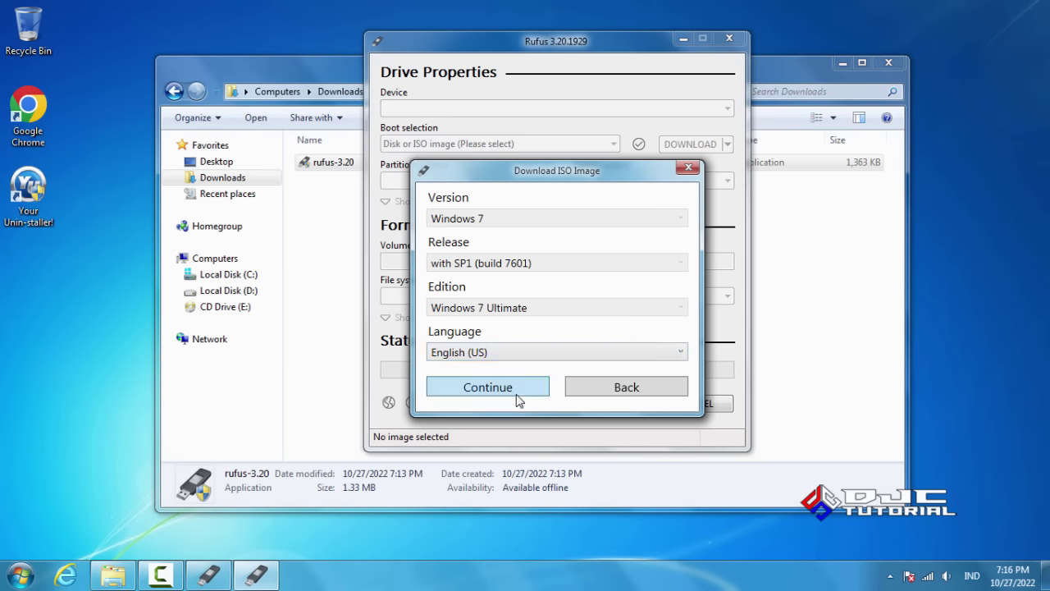
pyautogui.click(517, 389)
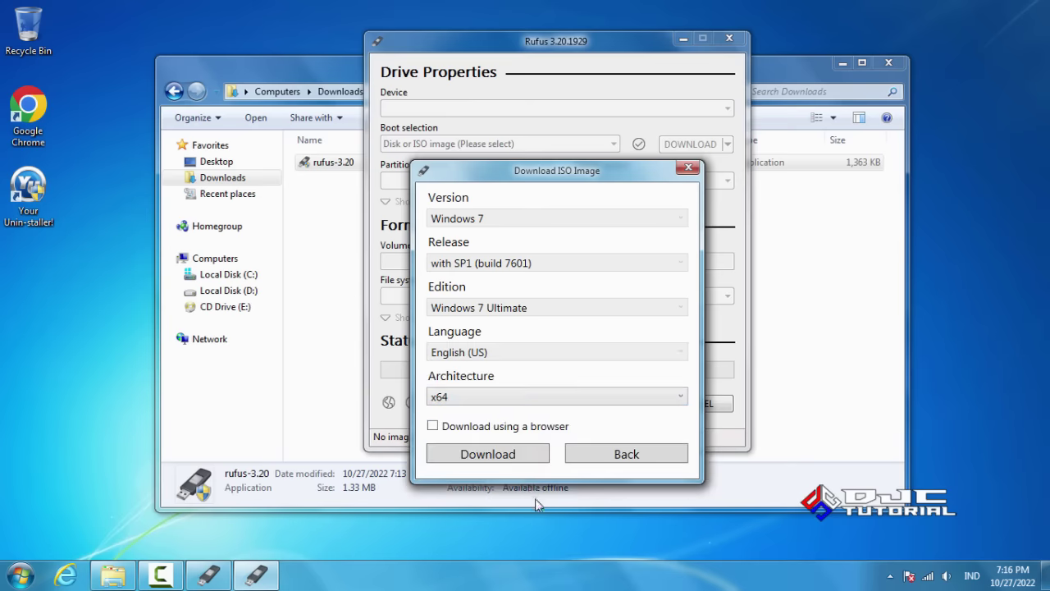
# - Set the architecture to x64 and start the ISO download using a browser
pyautogui.click(503, 400)
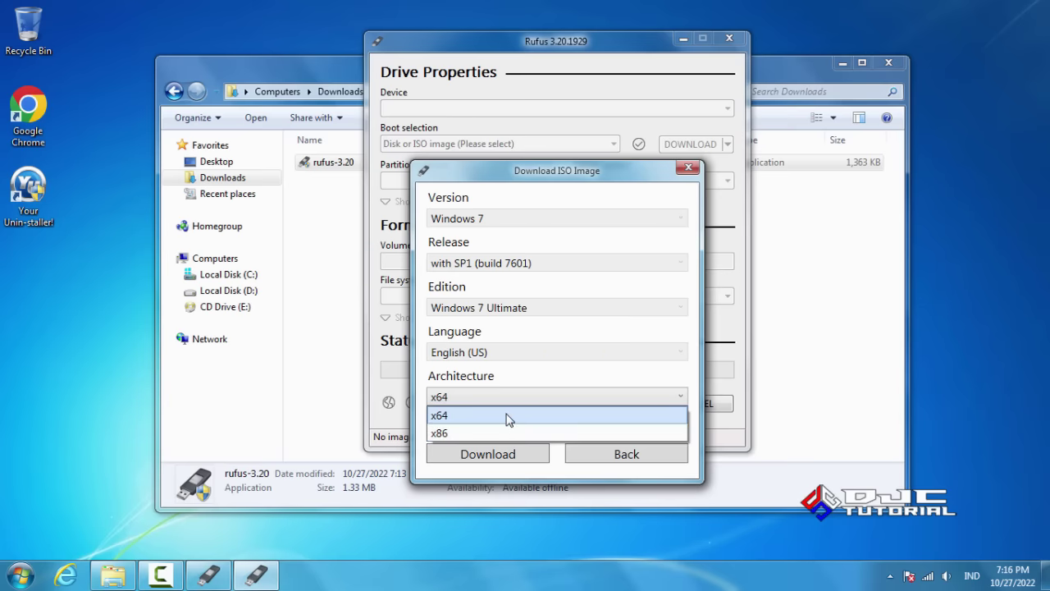
pyautogui.click(507, 417)
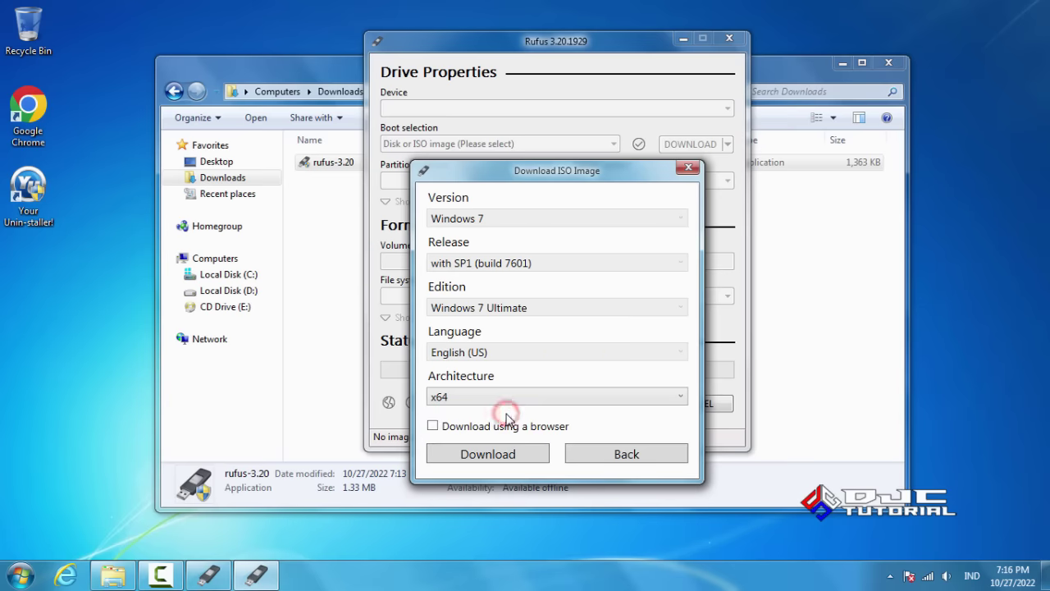
pyautogui.click(433, 425)
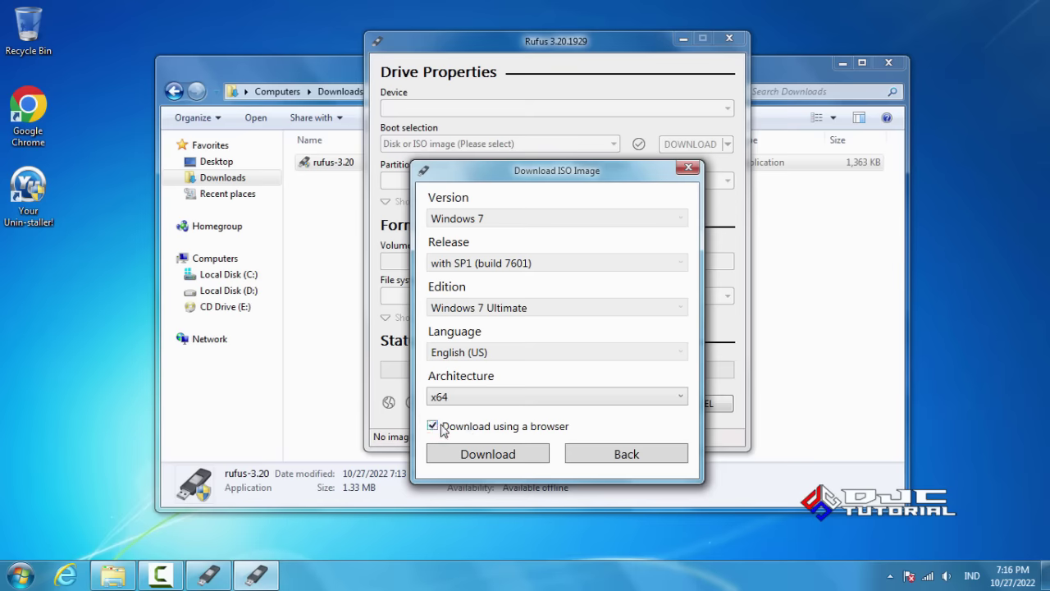
pyautogui.click(486, 455)
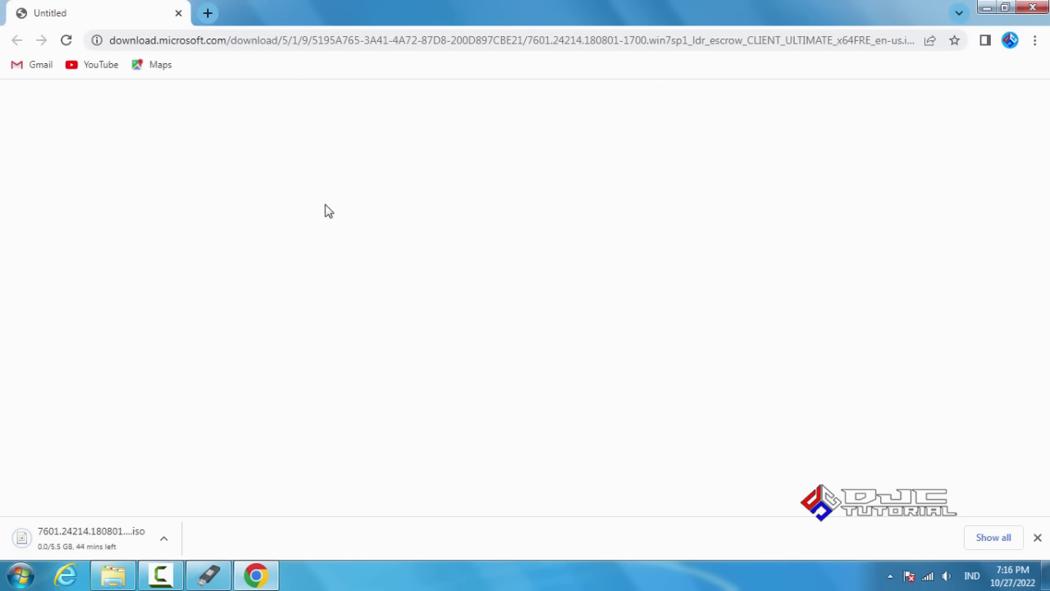
# - Highlight the domain in the ISO download address, and close the browser, Rufus and the Downloads folder window
pyautogui.moveTo(111, 40); pyautogui.dragTo(228, 41)
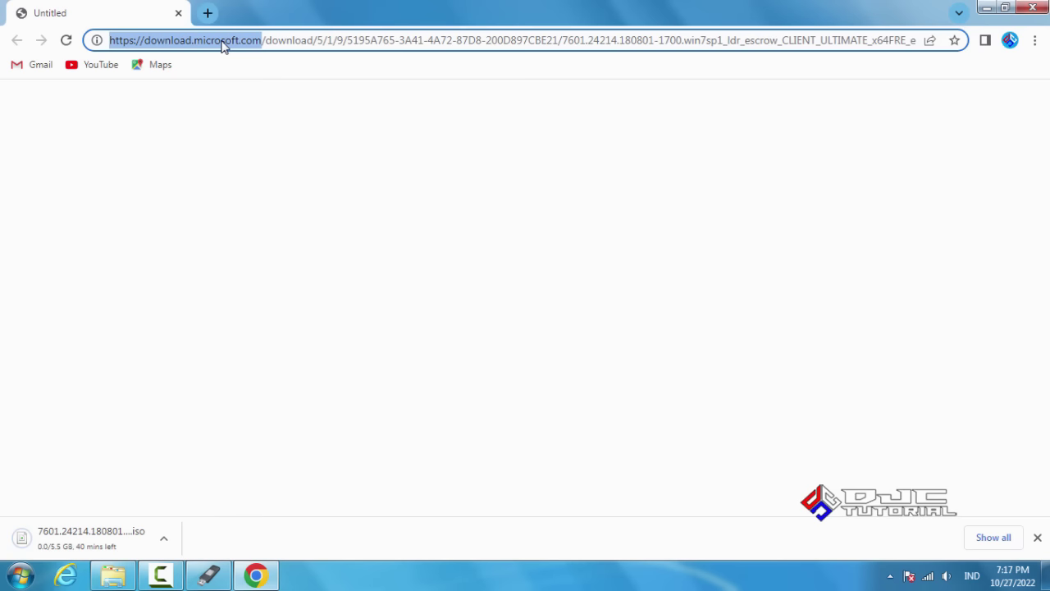
pyautogui.click(429, 363)
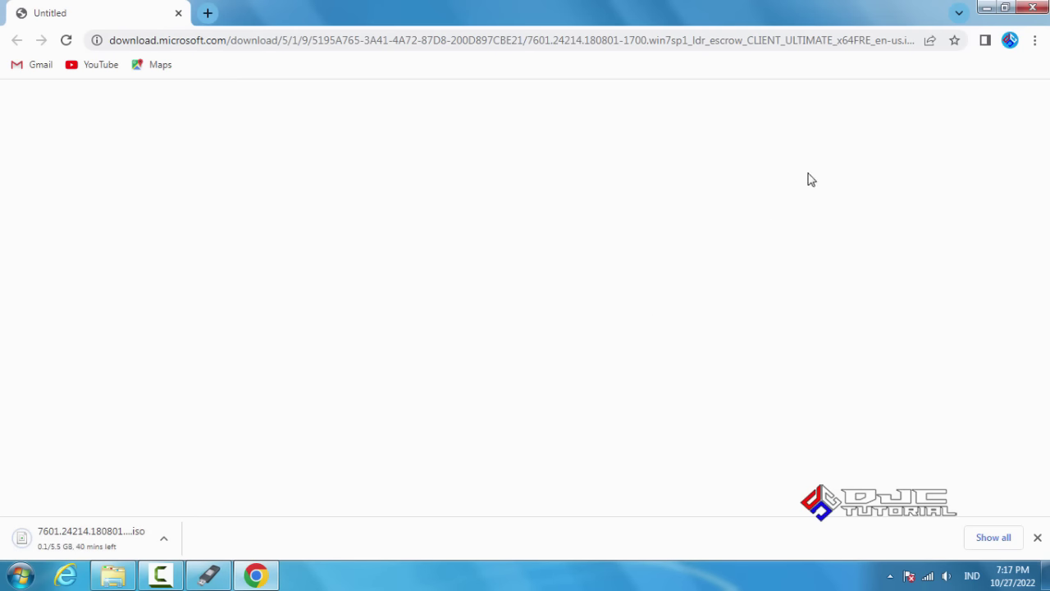
pyautogui.click(1031, 10)
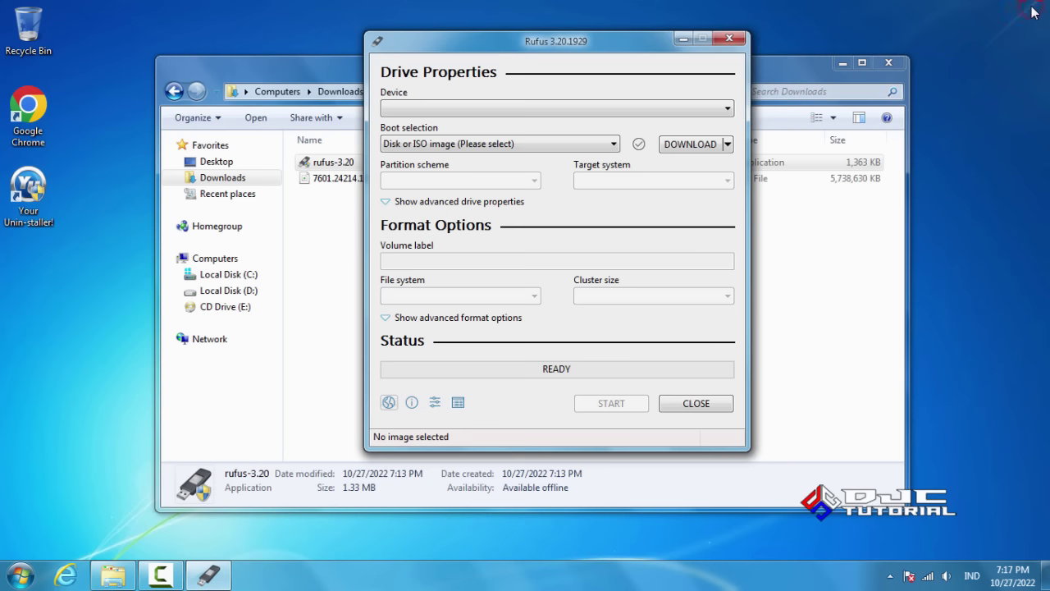
pyautogui.click(698, 403)
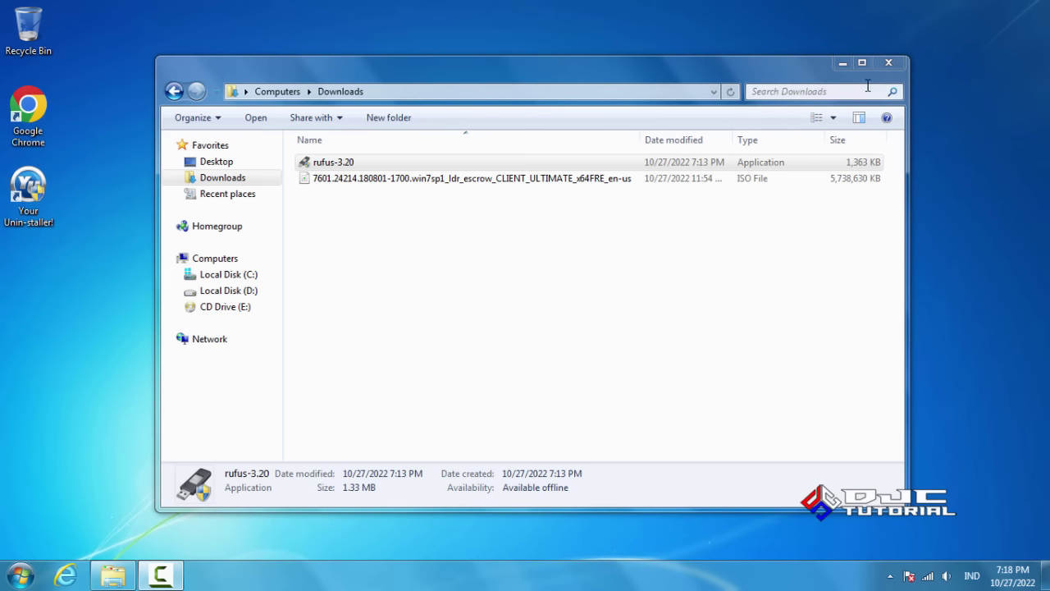
pyautogui.click(889, 63)
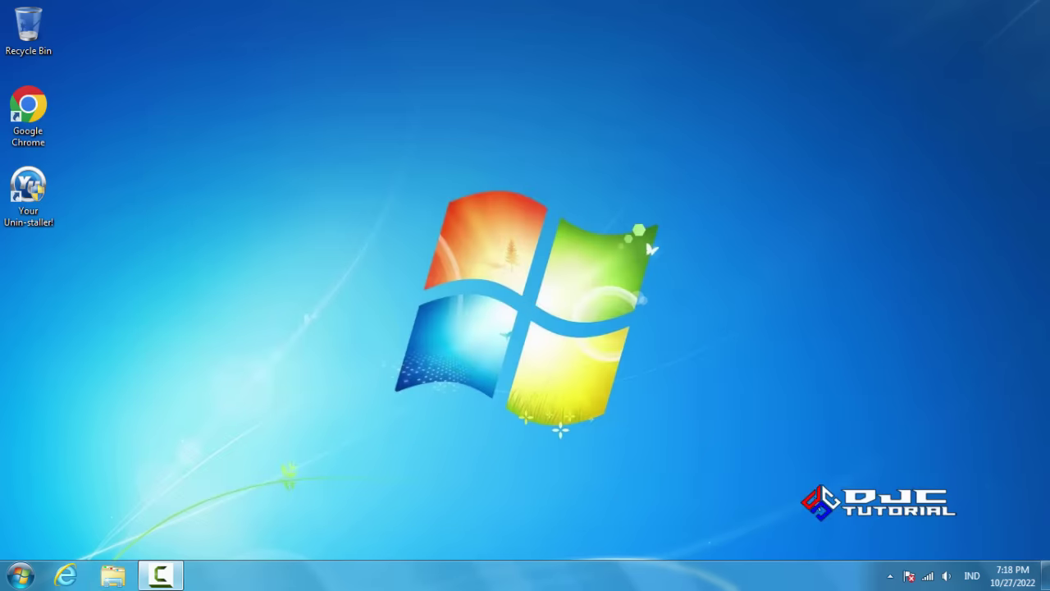
# - Disconnect the computer from the currently connected Wi-Fi network and dismiss the network list
pyautogui.click(926, 576)
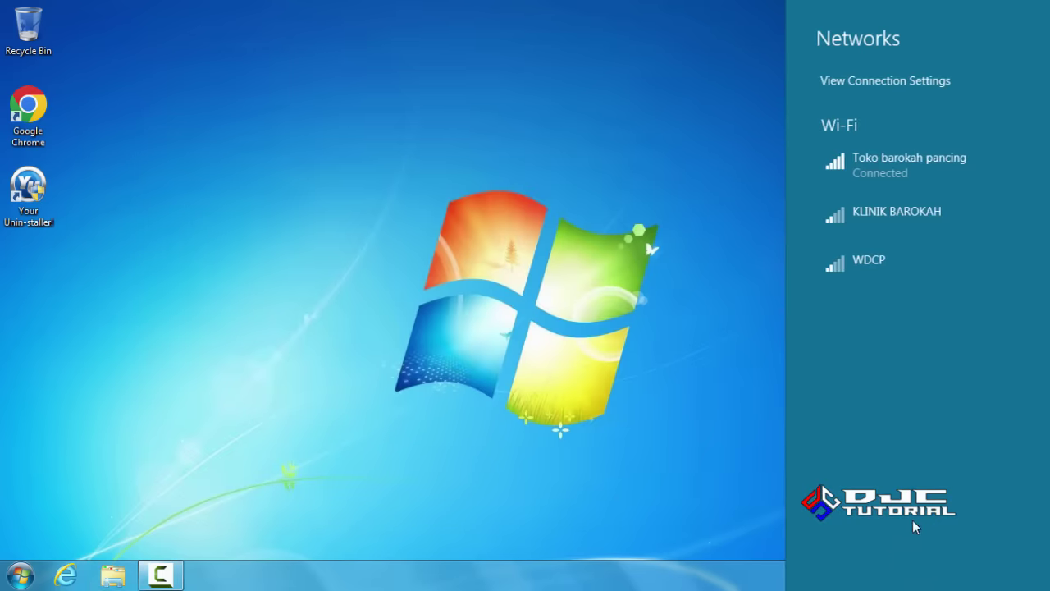
pyautogui.click(889, 172)
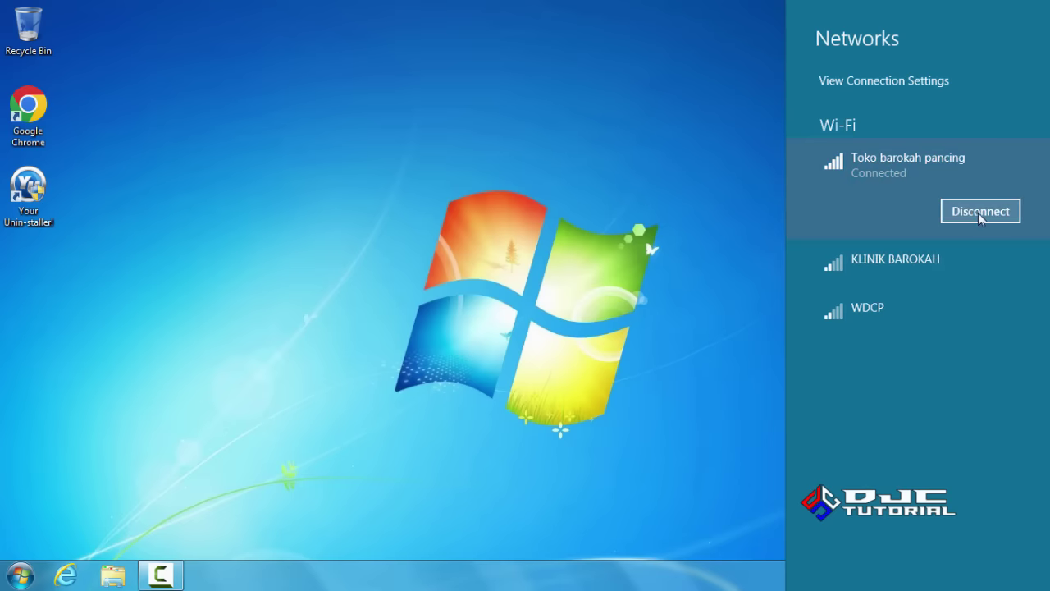
pyautogui.click(980, 212)
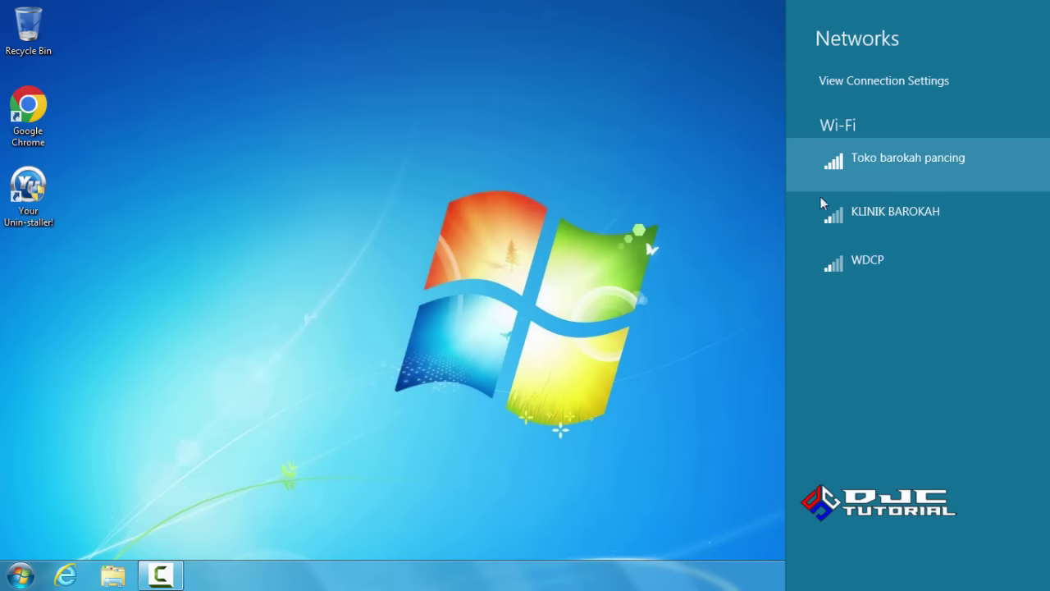
pyautogui.click(521, 306)
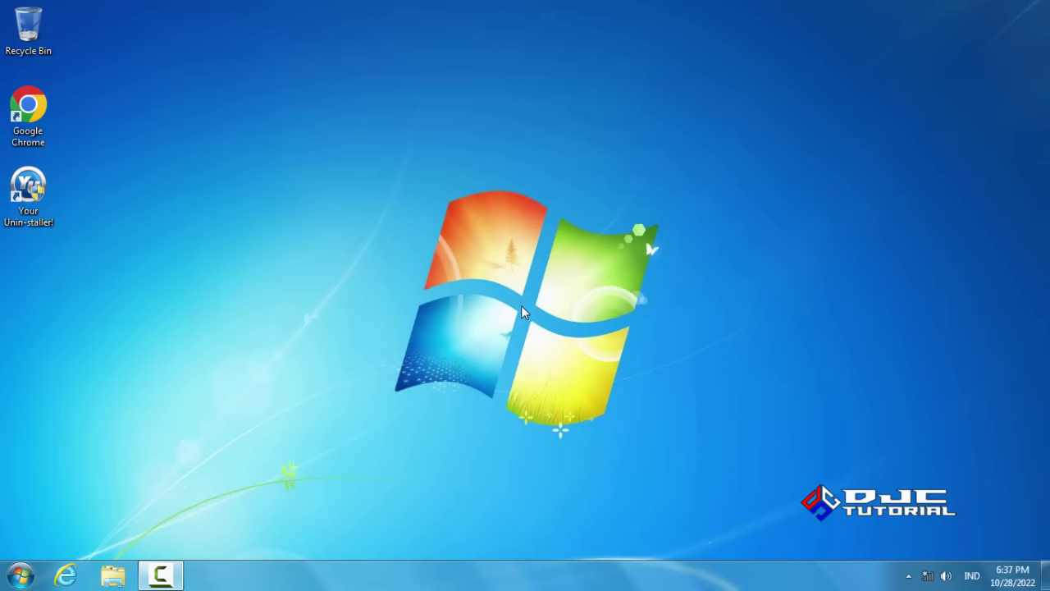
# - Run rufus-3.20 from the Downloads folder as administrator and allow it to make changes to the computer
pyautogui.click(114, 574)
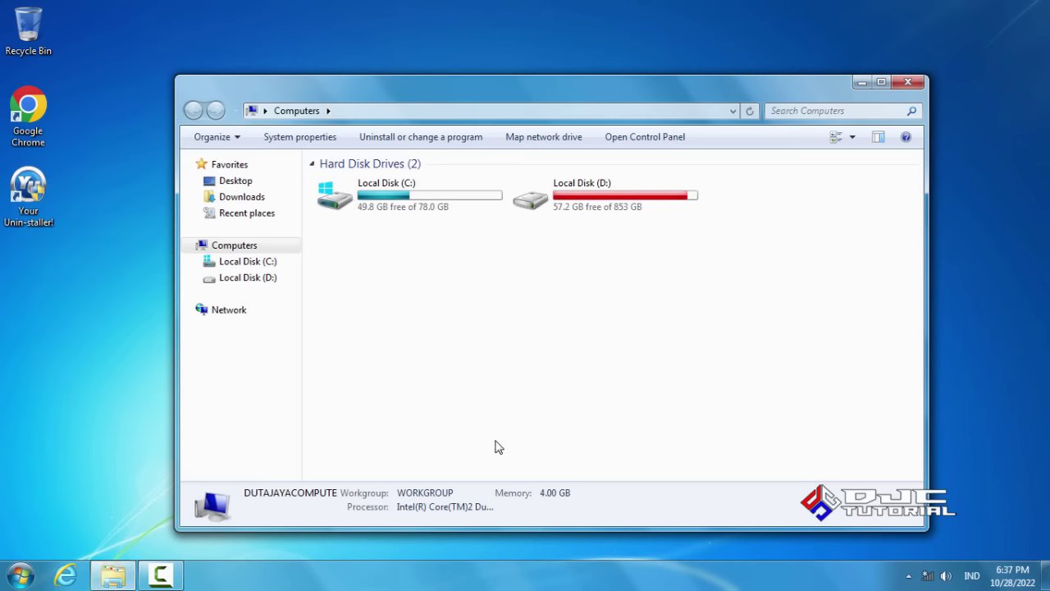
pyautogui.click(251, 197)
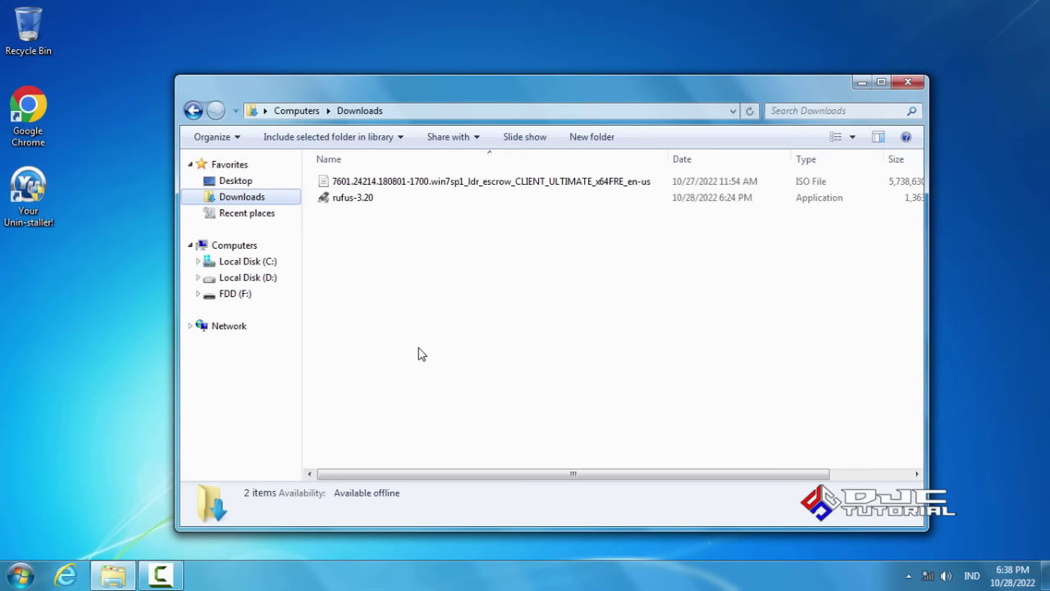
pyautogui.click(356, 207)
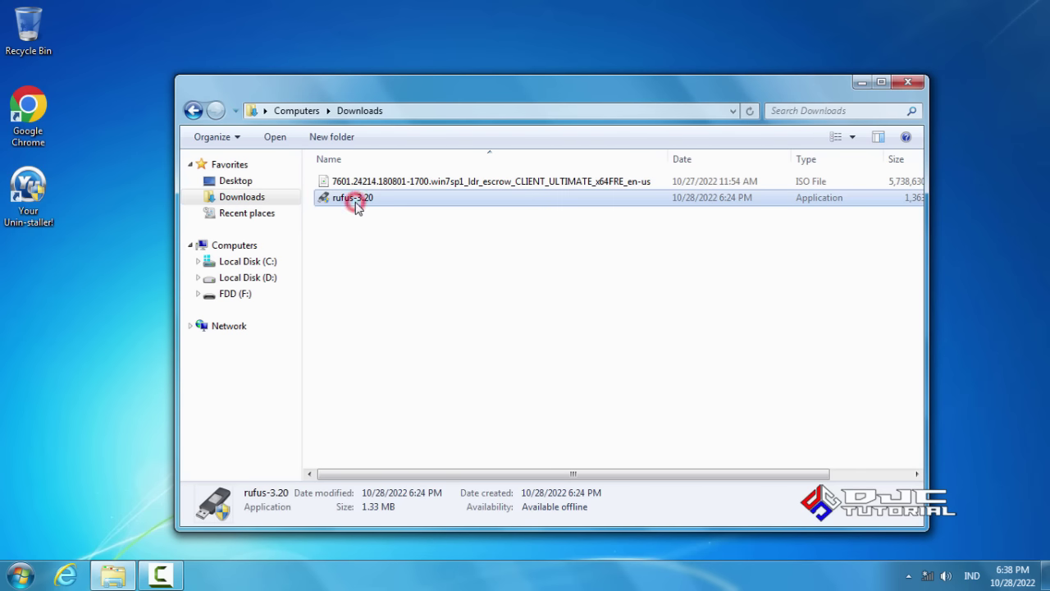
pyautogui.rightClick(356, 207)
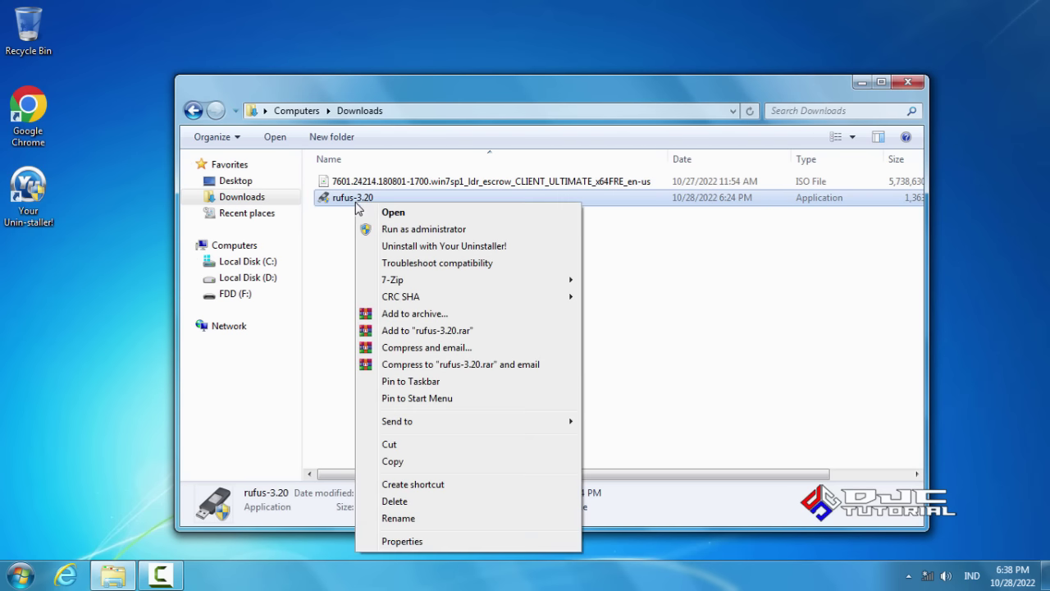
pyautogui.click(413, 230)
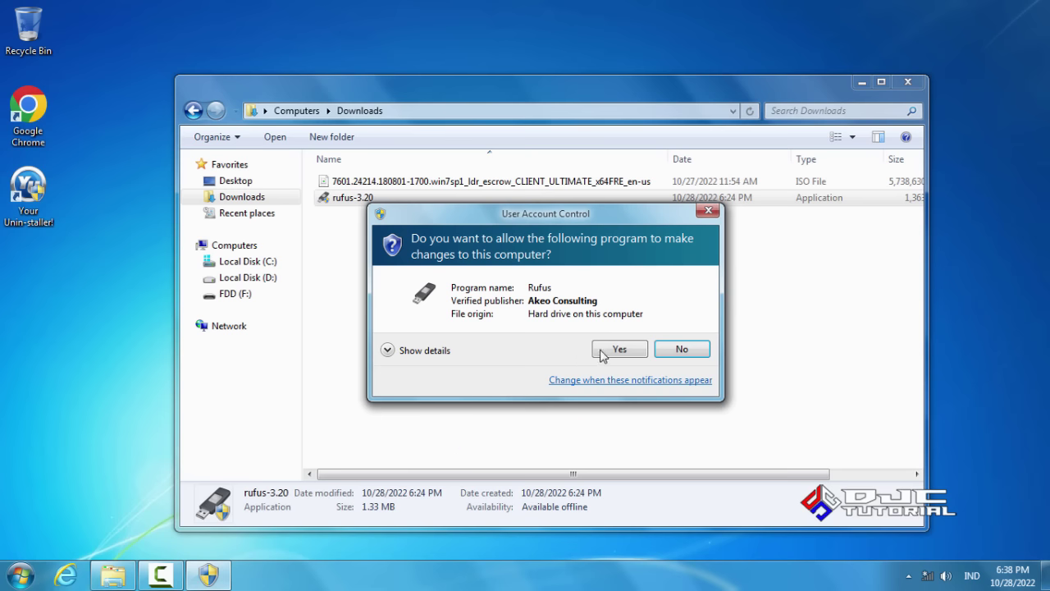
pyautogui.click(607, 351)
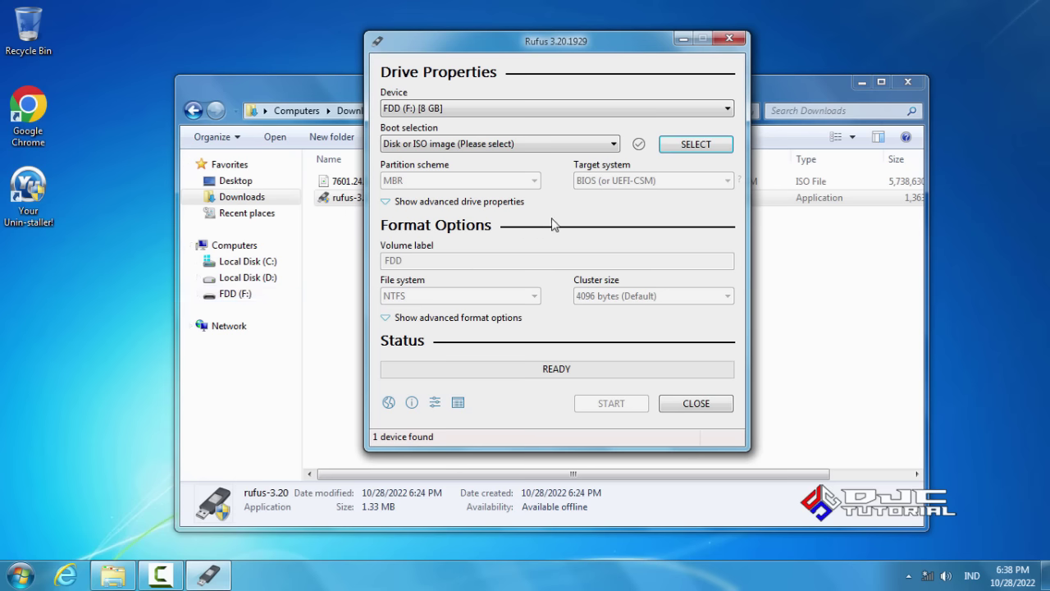
# - Load the ISO file 7601.24214.180801-1700.win7sp1_ldr_escrow_CLIENT_ULTIMATE_x64FRE_en-us from the Downloads folder as the boot image
pyautogui.click(694, 146)
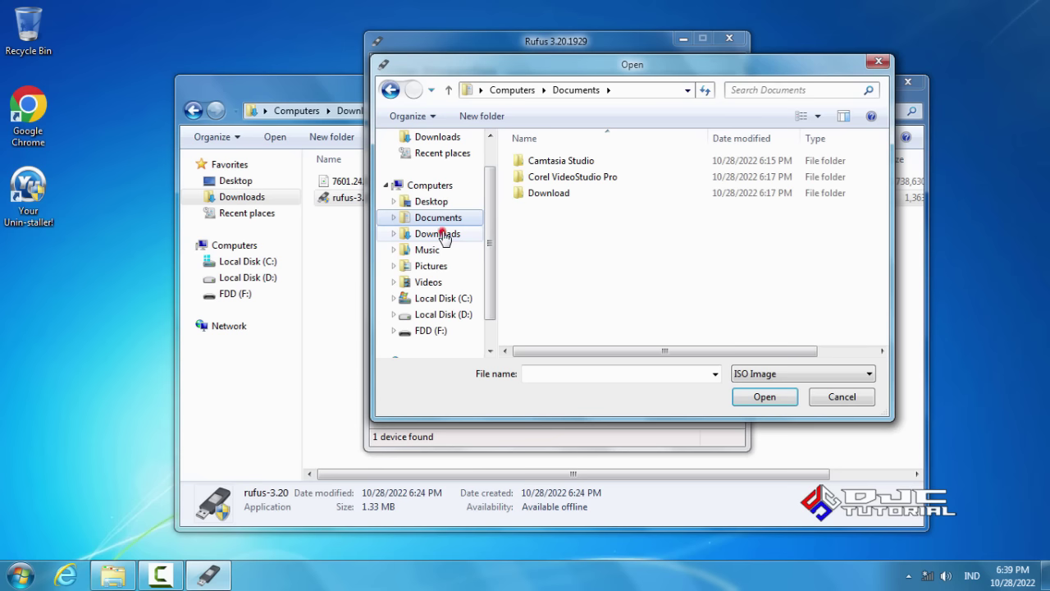
pyautogui.click(444, 236)
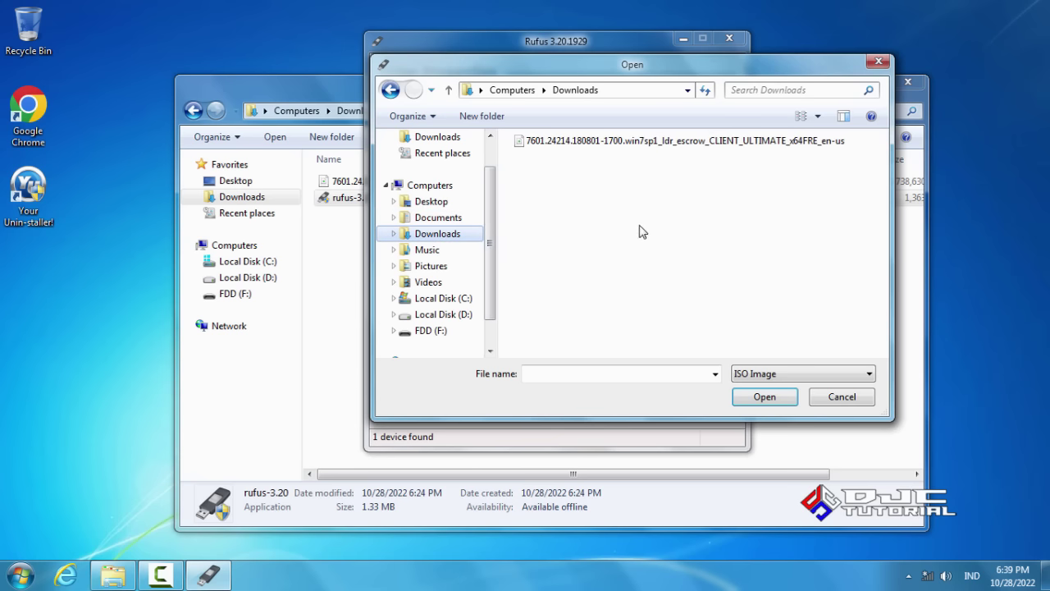
pyautogui.click(621, 144)
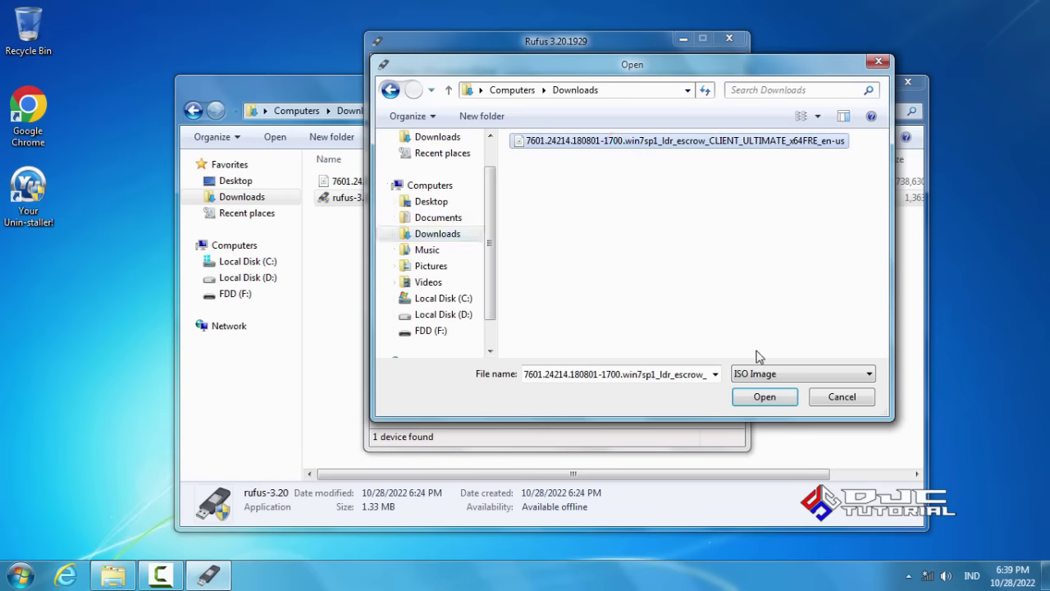
pyautogui.click(775, 396)
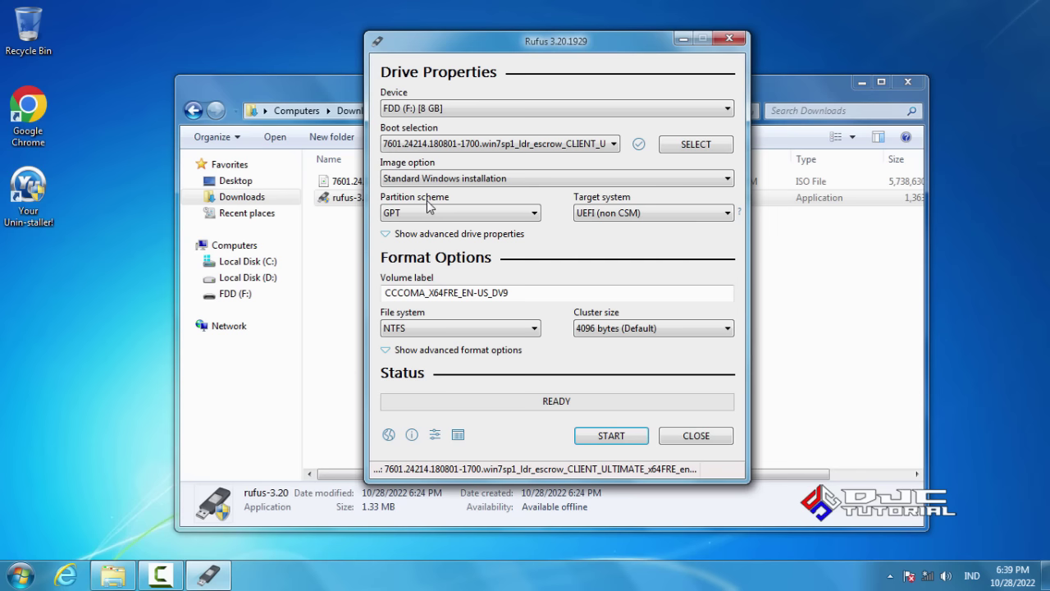
# - Run cmd as administrator, allow it to make changes to the computer, and move its window over Rufus
pyautogui.click(20, 576)
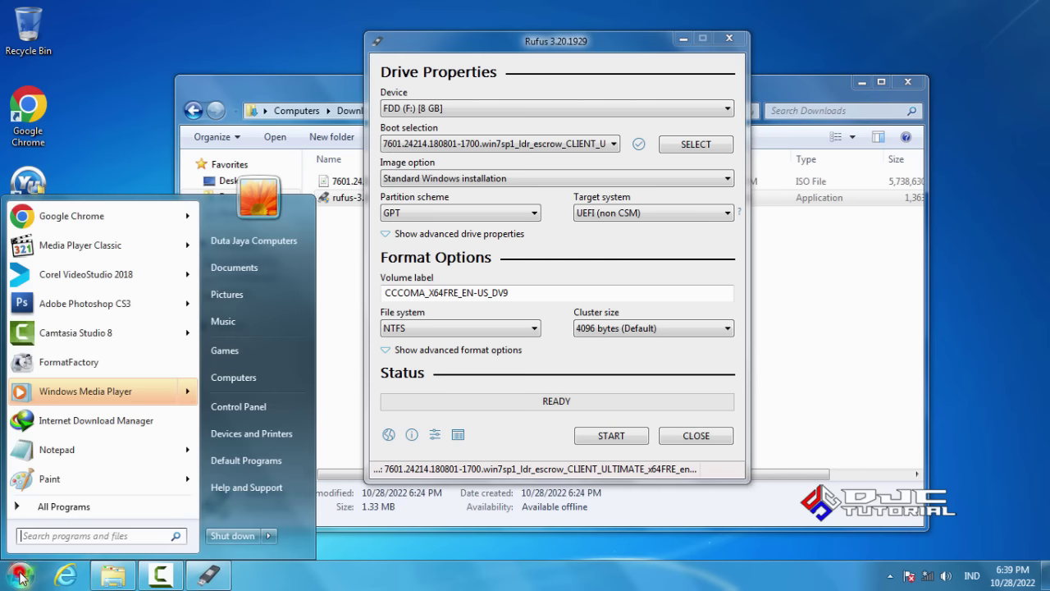
pyautogui.click(134, 536)
pyautogui.write('cmd')
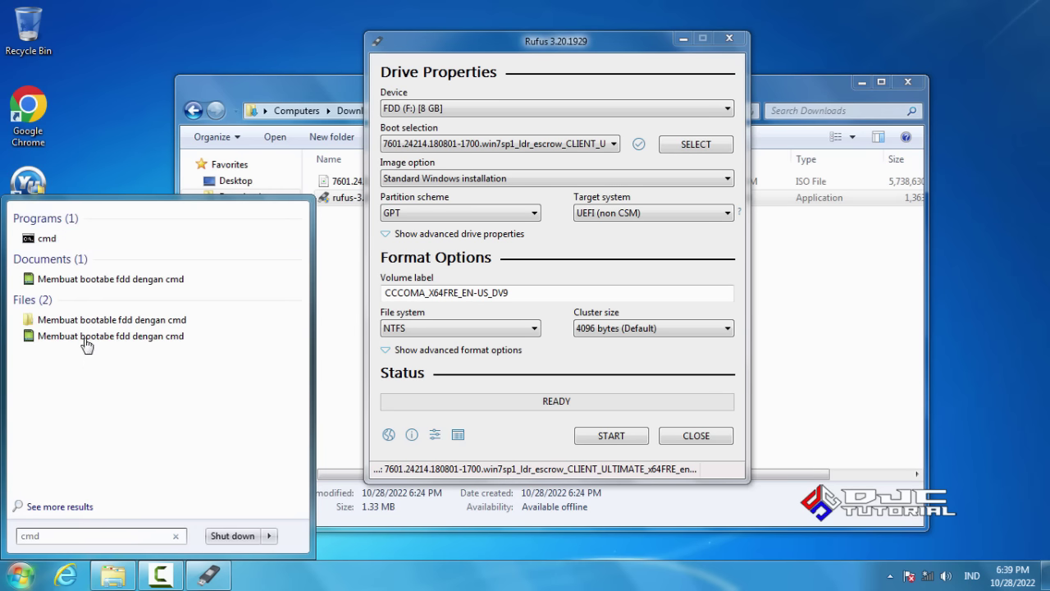
pyautogui.rightClick(54, 243)
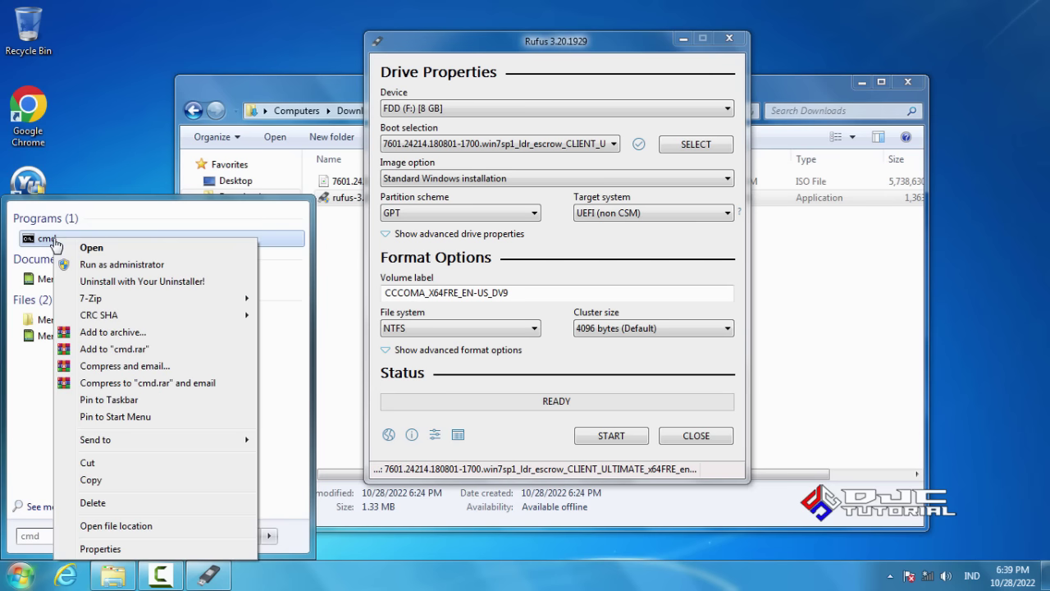
pyautogui.click(116, 265)
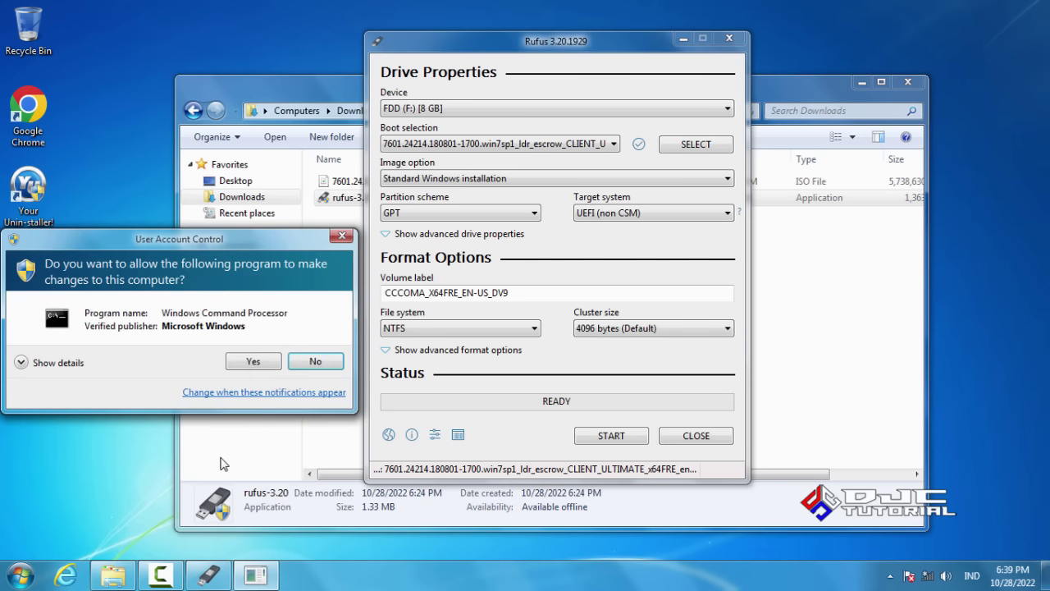
pyautogui.click(254, 361)
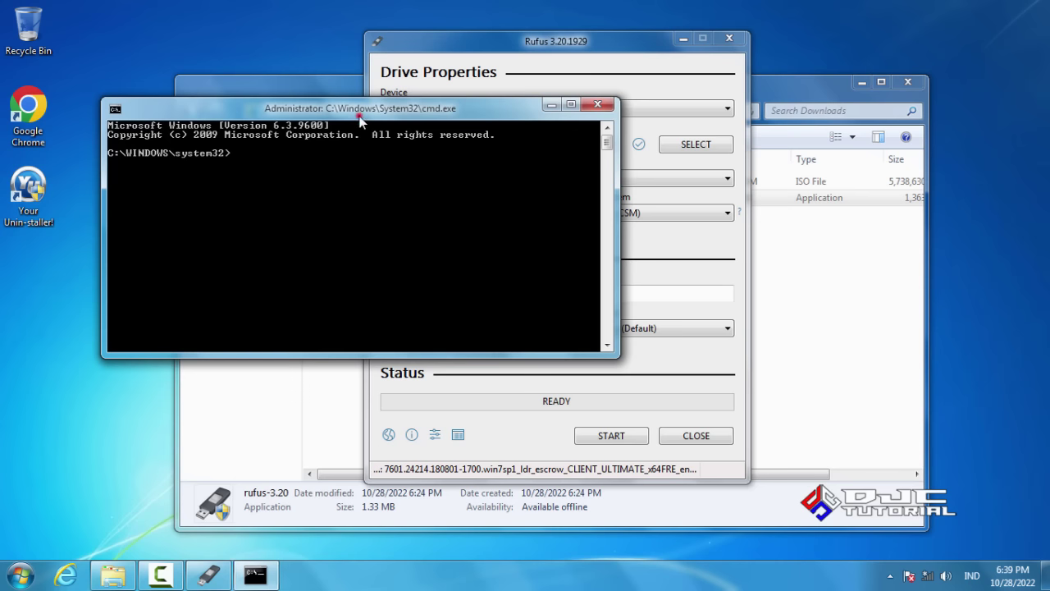
pyautogui.moveTo(358, 115); pyautogui.dragTo(554, 180)
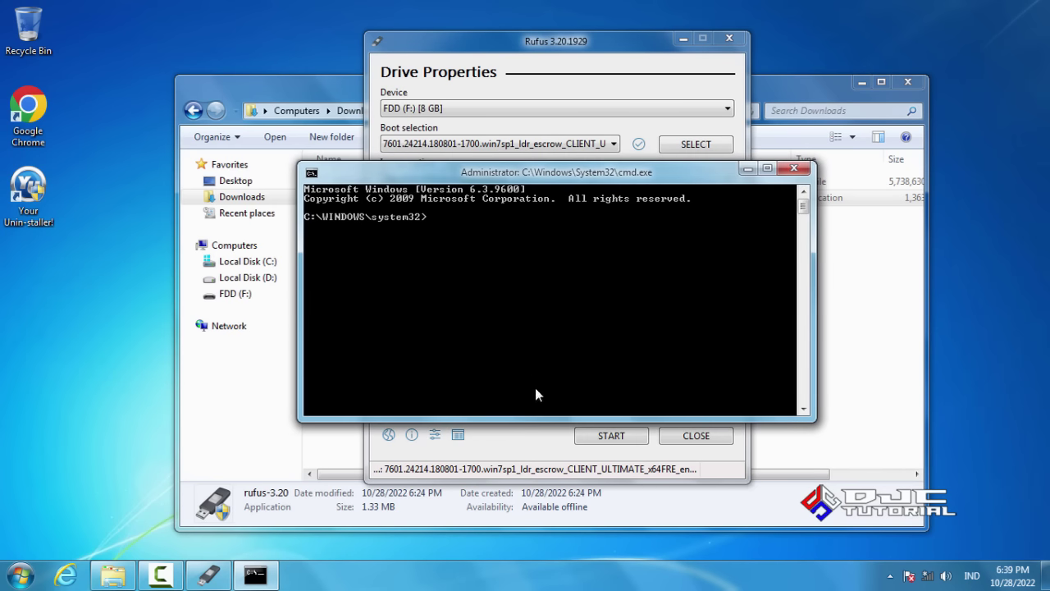
# - Start diskpart, run list disk to check the partition style of the disks, and close the command window
pyautogui.write('diskpart')
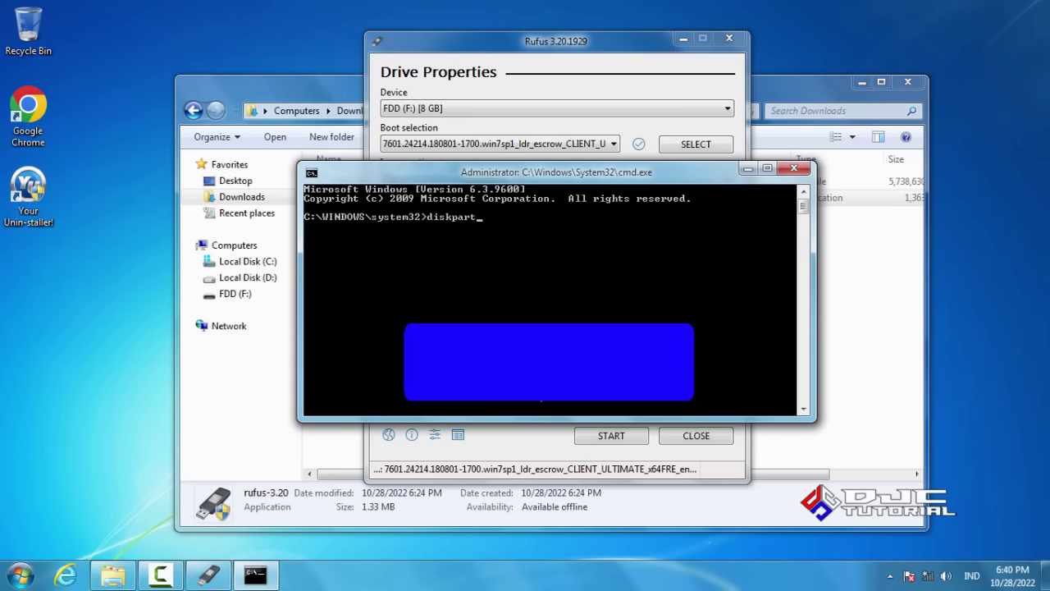
pyautogui.press('Return')
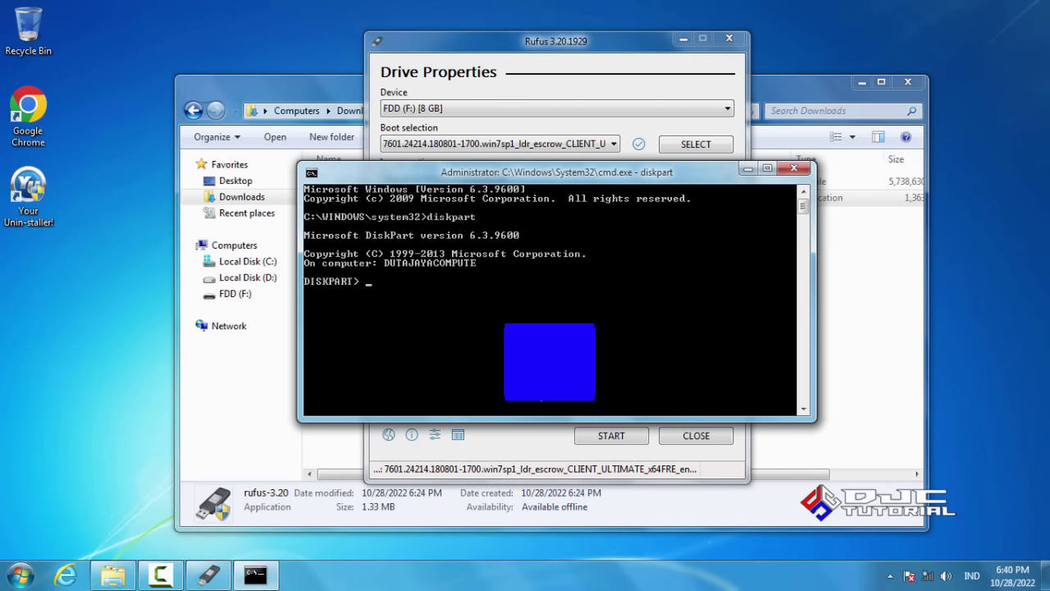
pyautogui.write('list disk')
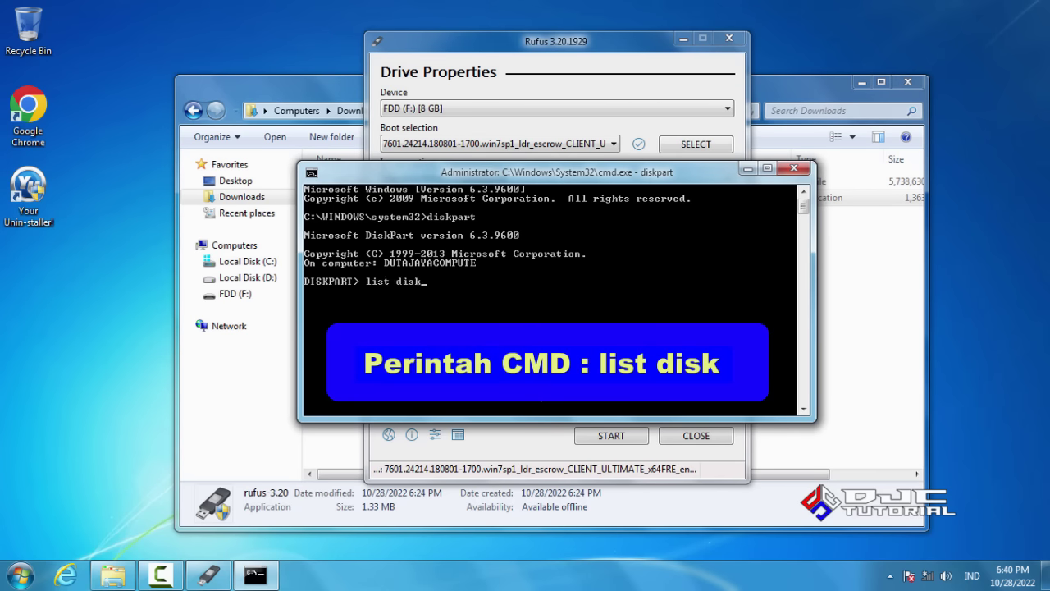
pyautogui.press('Return')
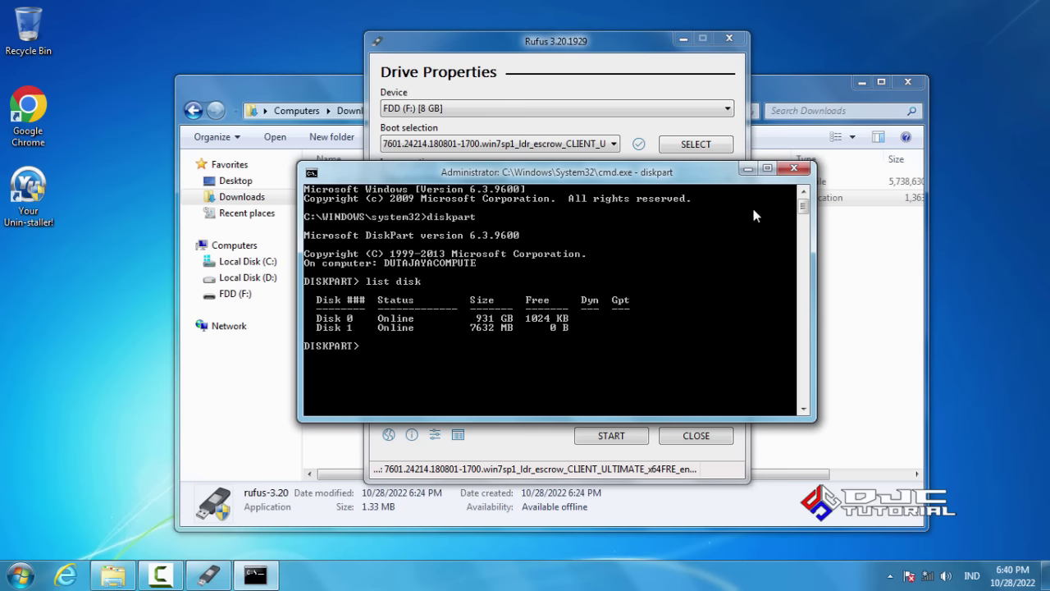
pyautogui.click(794, 169)
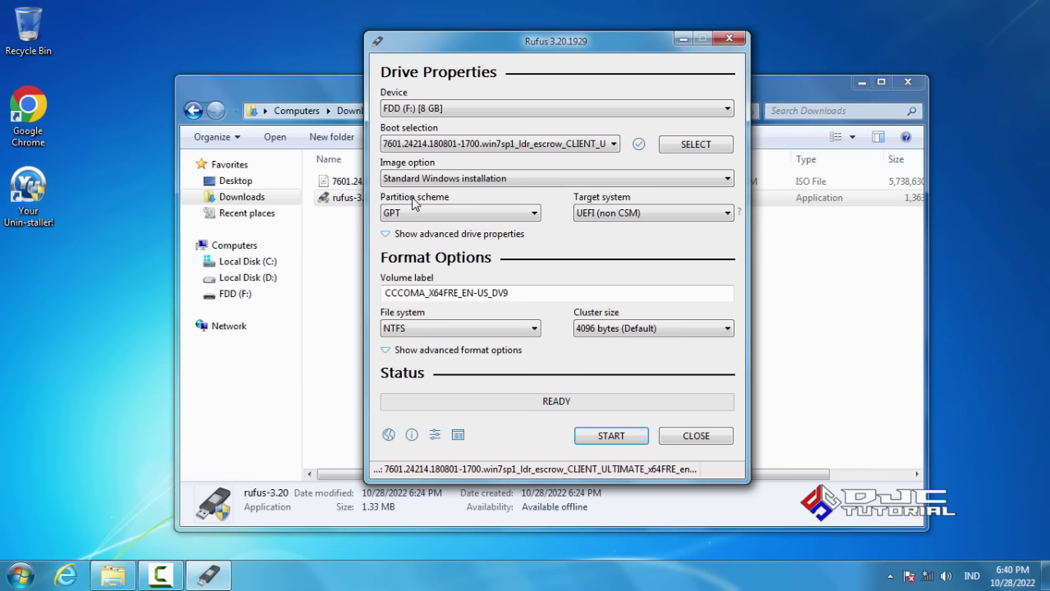
# - Set the partition scheme to MBR and start writing the image to FDD (F:), accepting the erasure of all its data
pyautogui.click(534, 213)
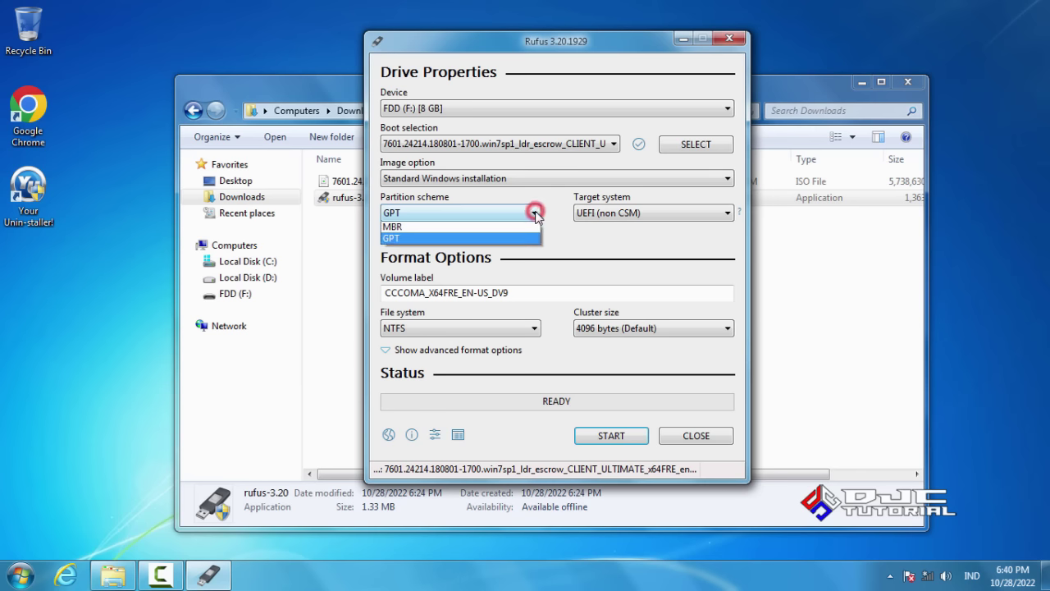
pyautogui.click(508, 229)
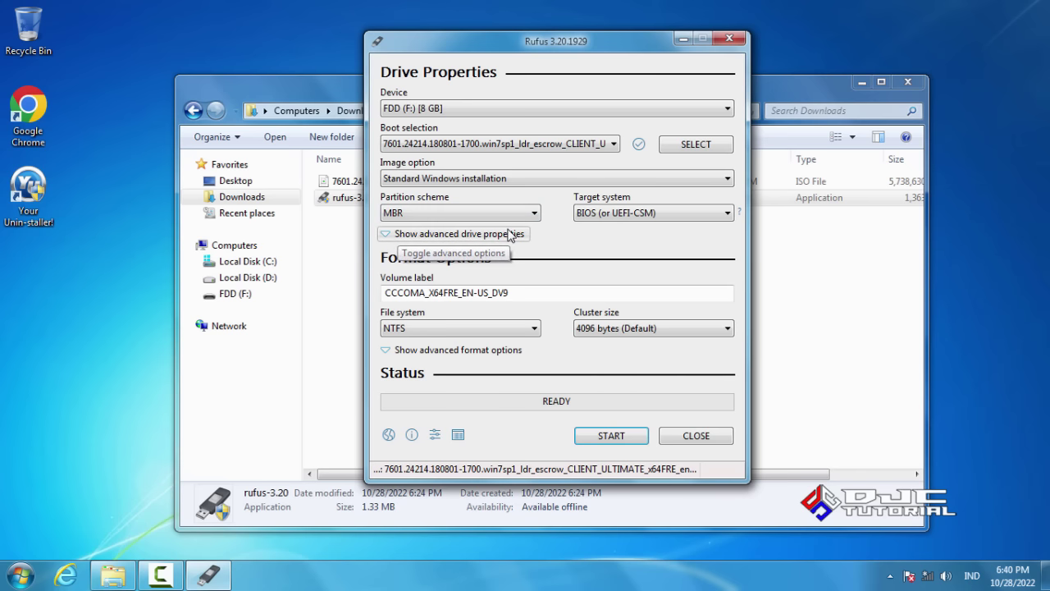
pyautogui.click(607, 436)
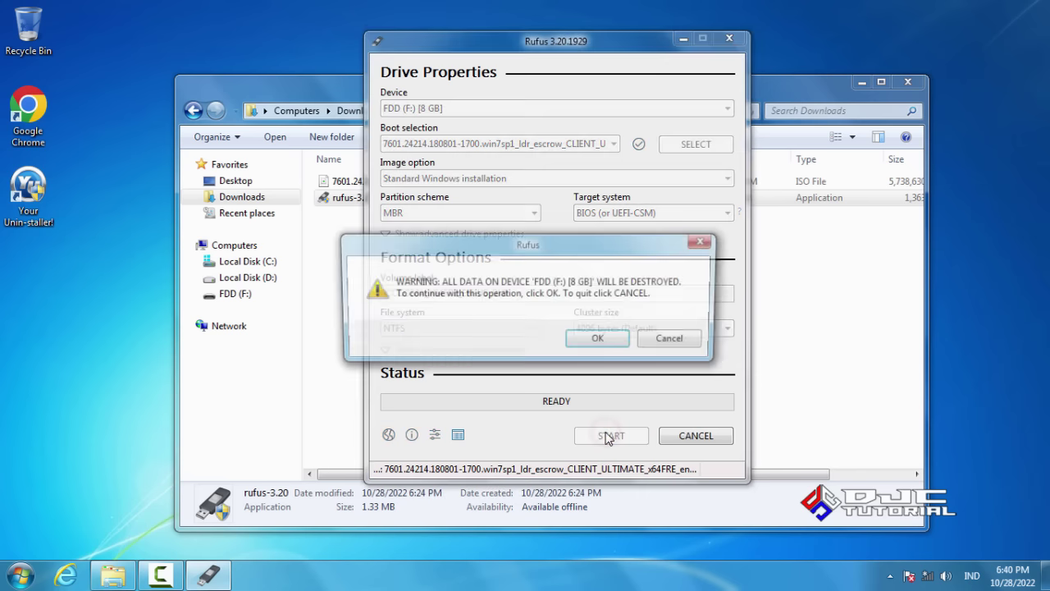
pyautogui.click(601, 341)
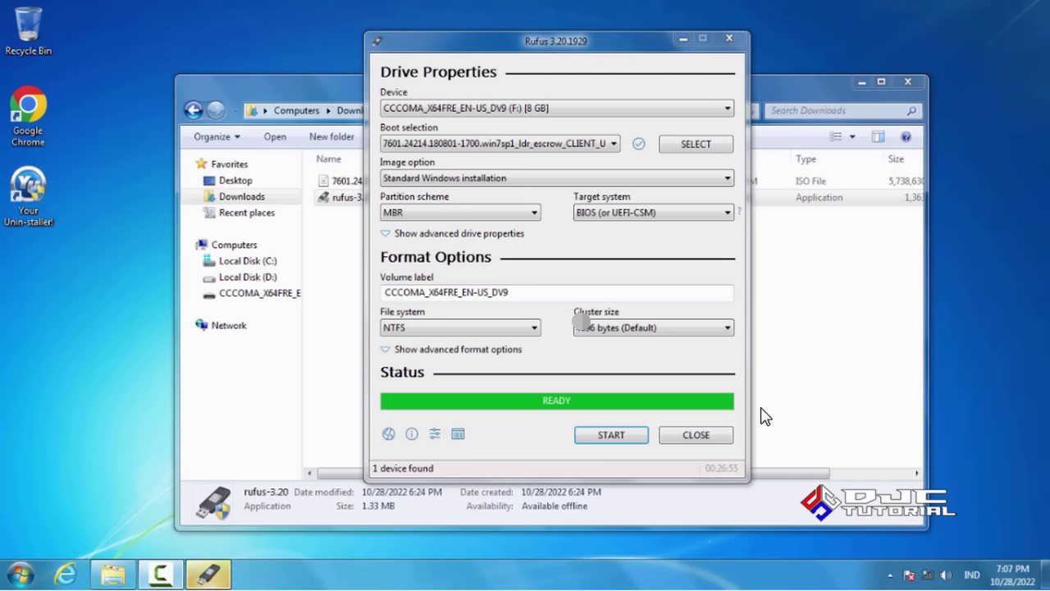
# - Close Rufus, check the files on the CCCOMA_X64FRE_EN-US_DV9 (F:) drive, and close the folder window
pyautogui.click(712, 436)
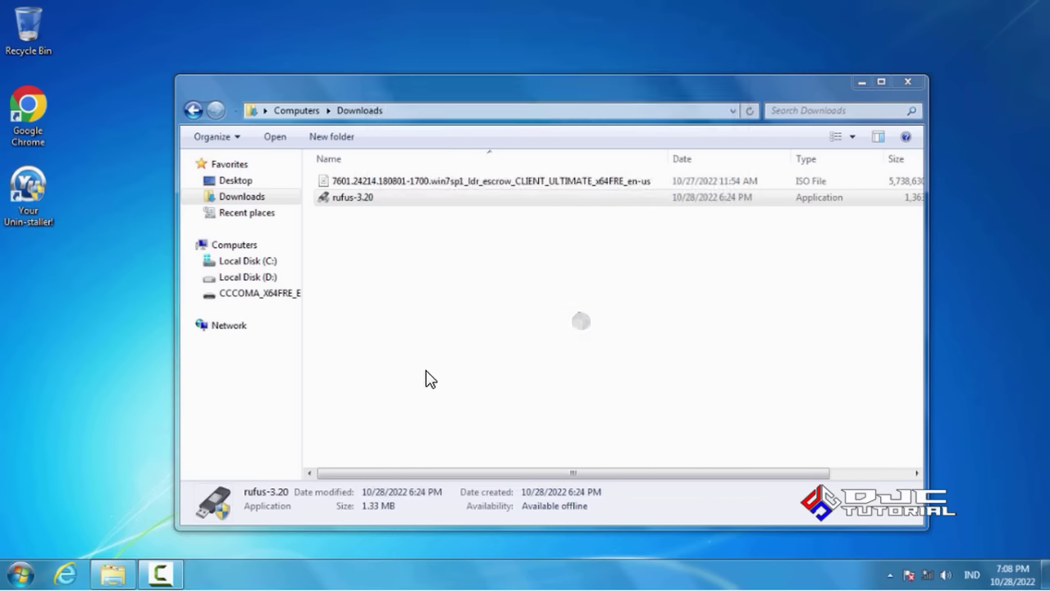
pyautogui.click(261, 293)
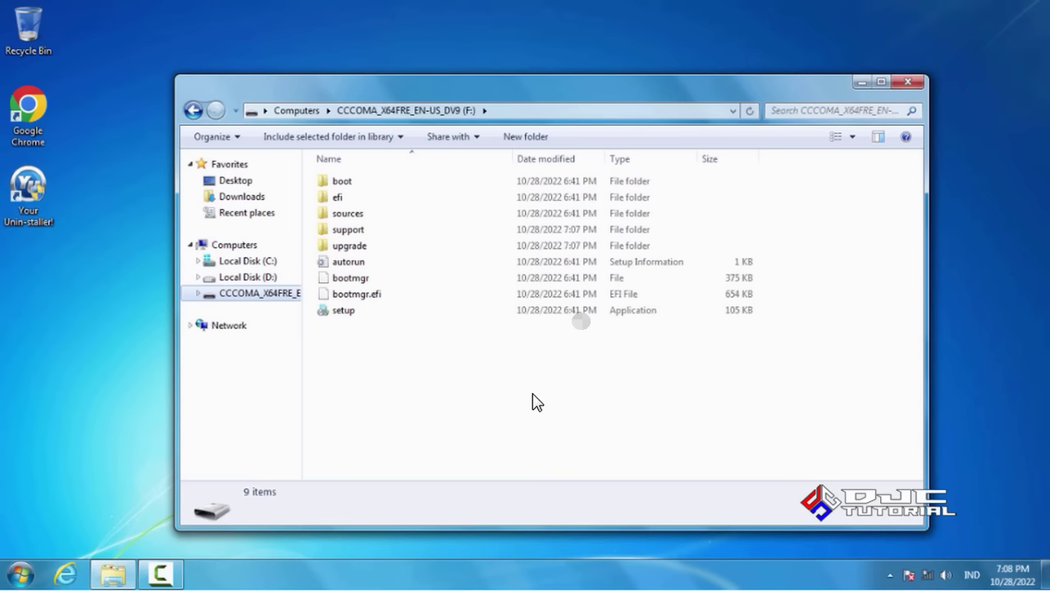
pyautogui.click(907, 83)
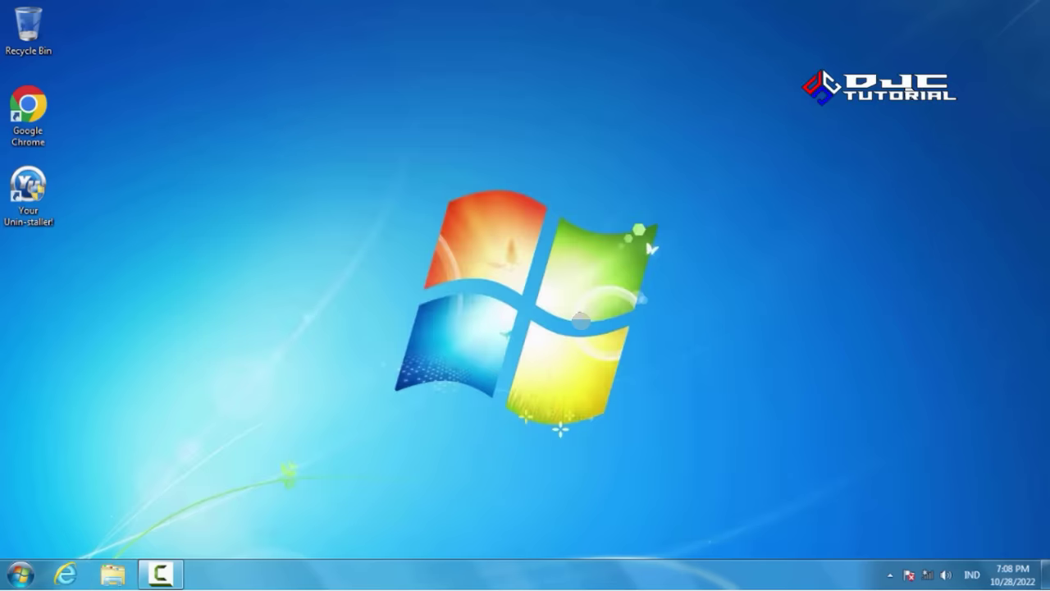
# - Safely eject the Cruzer Blade USB drive
pyautogui.click(888, 574)
pyautogui.click(876, 497)
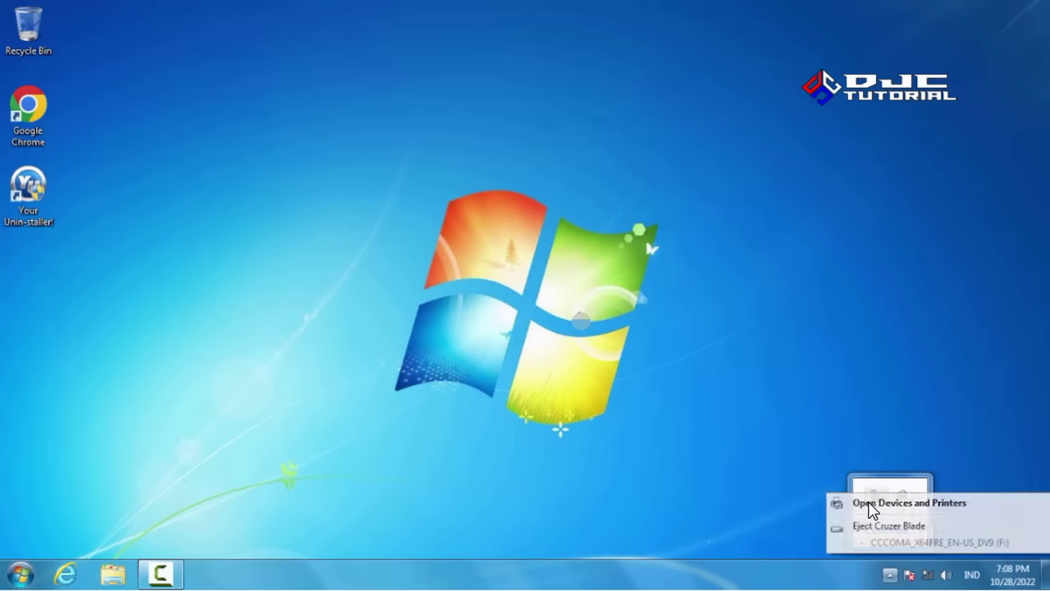
pyautogui.click(875, 526)
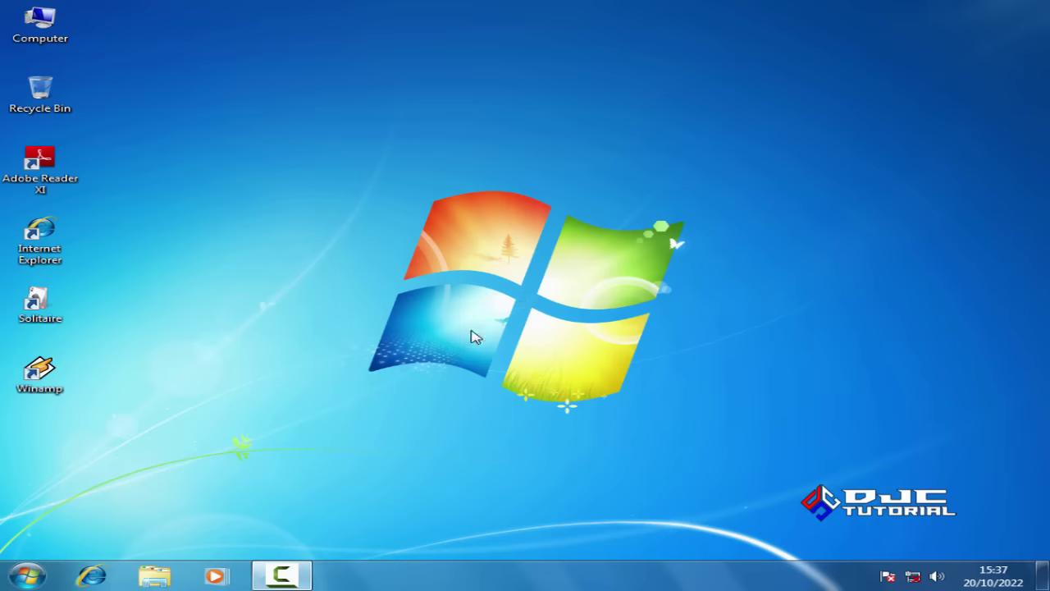
# - Copy all folders inside the Duta Jaya Computers profile folder under Users on Local Disk (C:)
pyautogui.click(158, 575)
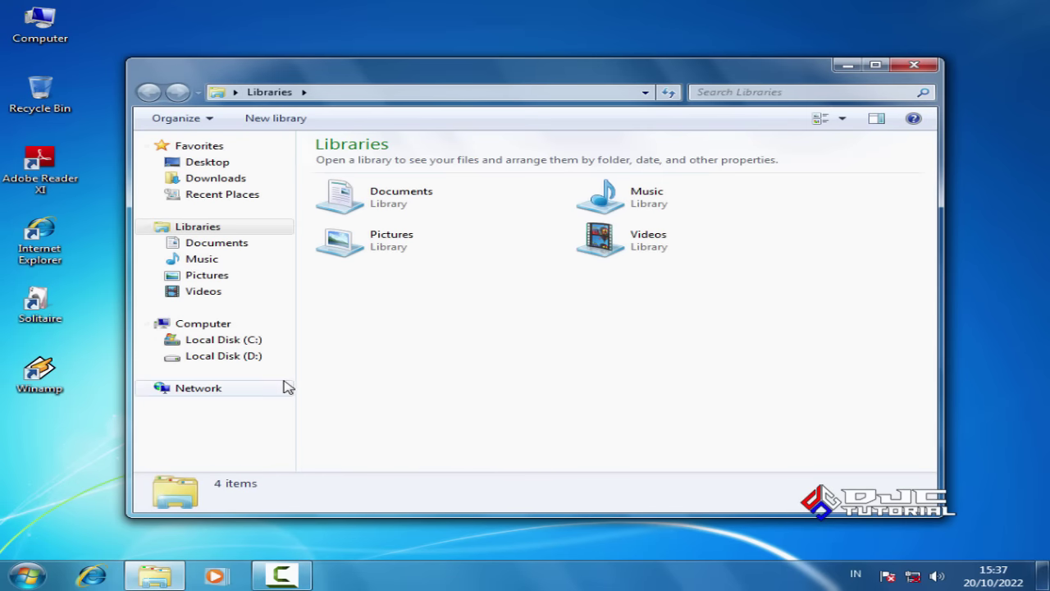
pyautogui.click(228, 343)
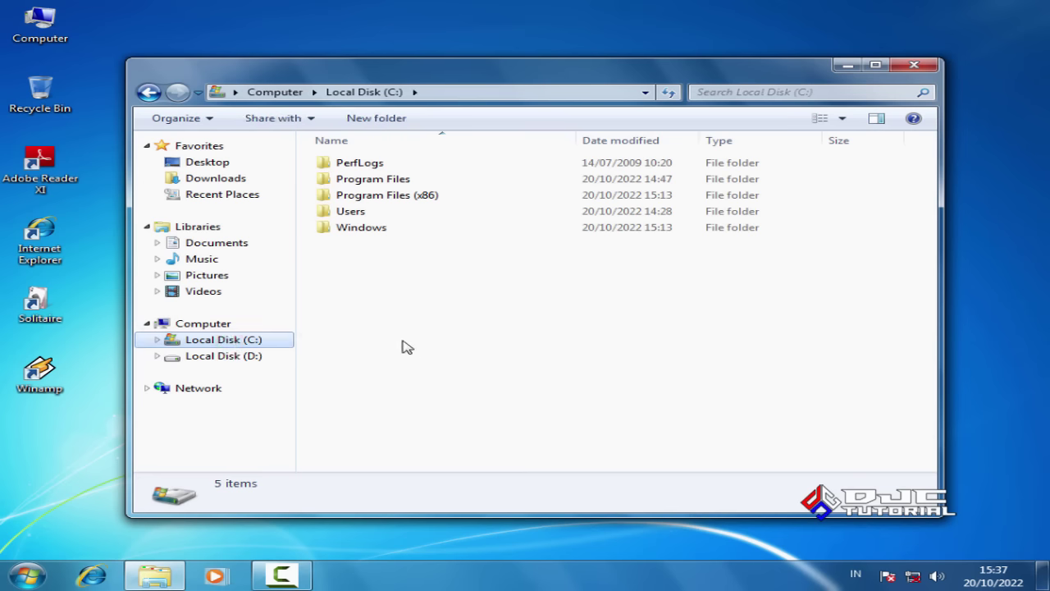
pyautogui.click(351, 212)
pyautogui.doubleClick(351, 213)
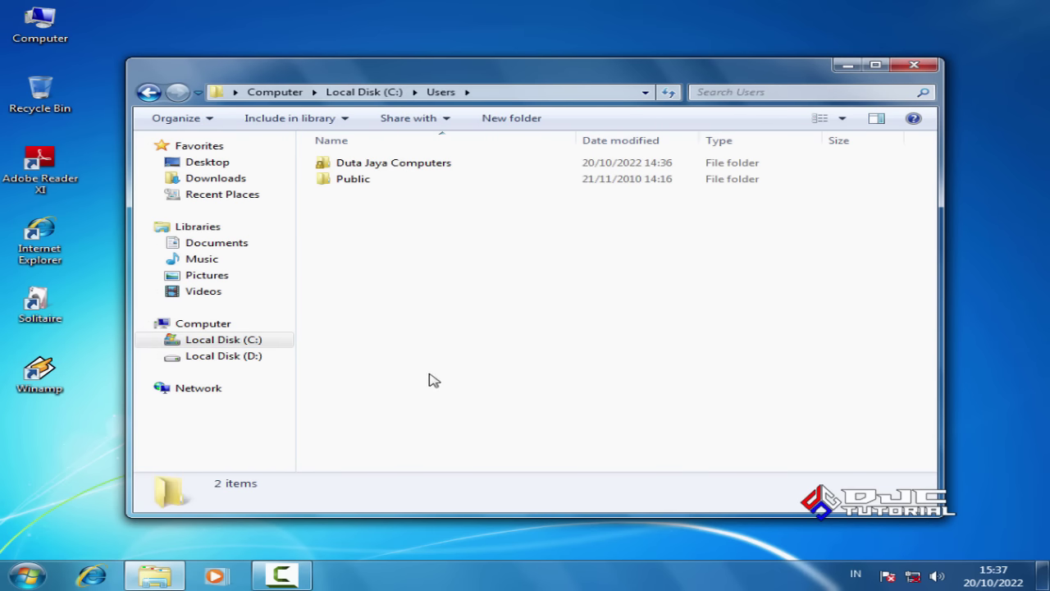
pyautogui.doubleClick(383, 167)
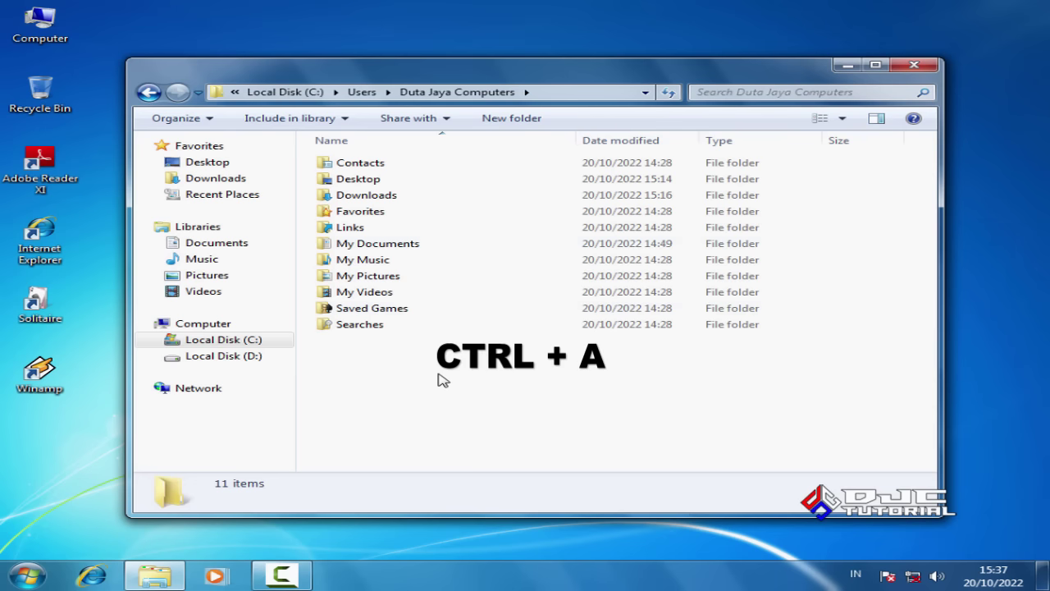
pyautogui.hotkey('ctrl', 'a')
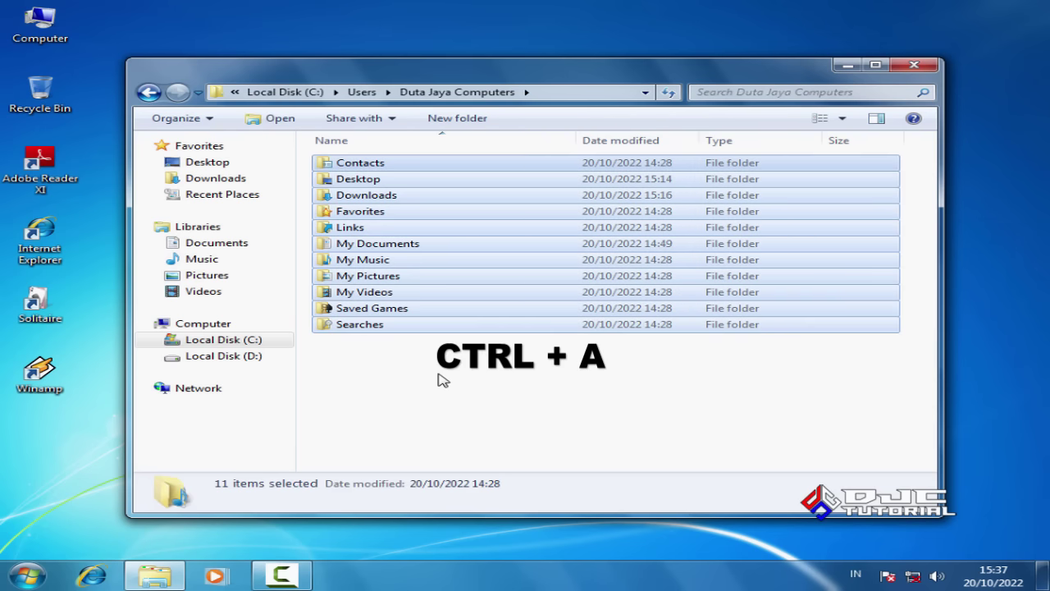
pyautogui.rightClick(506, 253)
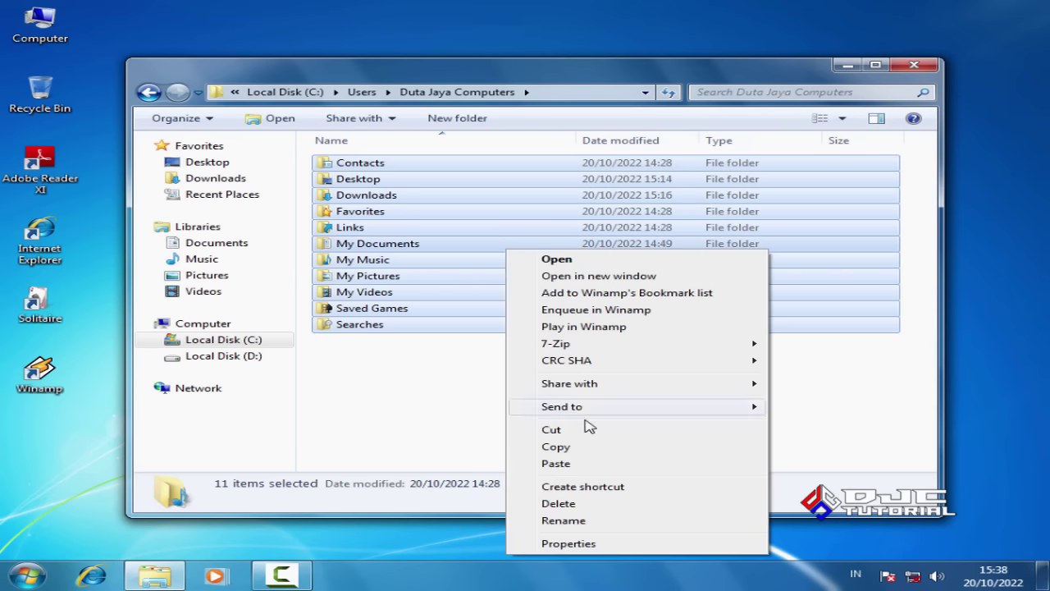
pyautogui.click(556, 446)
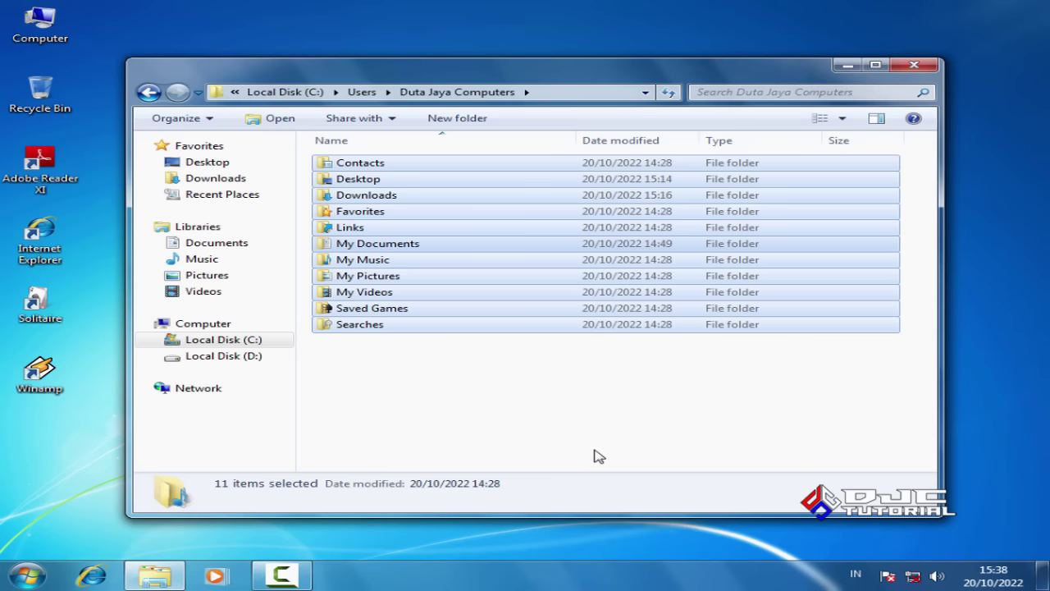
# - Create a folder named BACKUP DATA C on Local Disk (D:) and open it
pyautogui.click(210, 362)
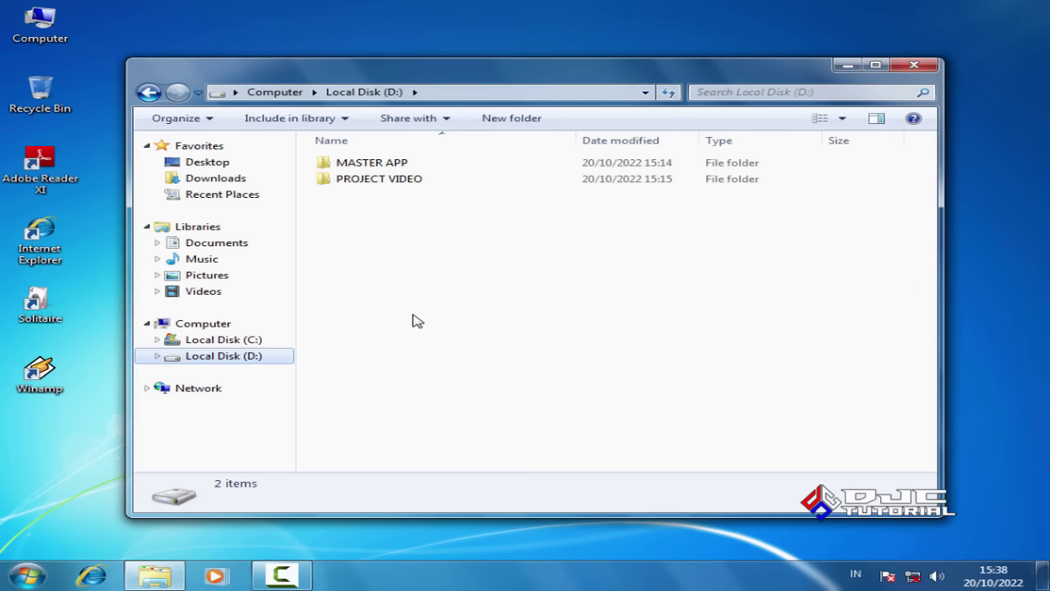
pyautogui.rightClick(413, 315)
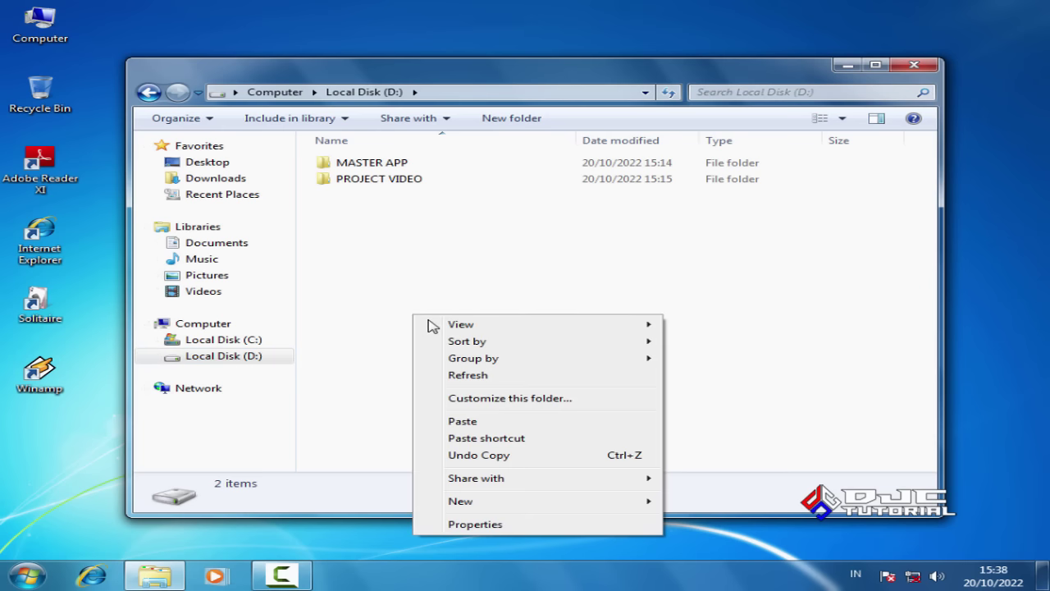
pyautogui.moveTo(582, 502)
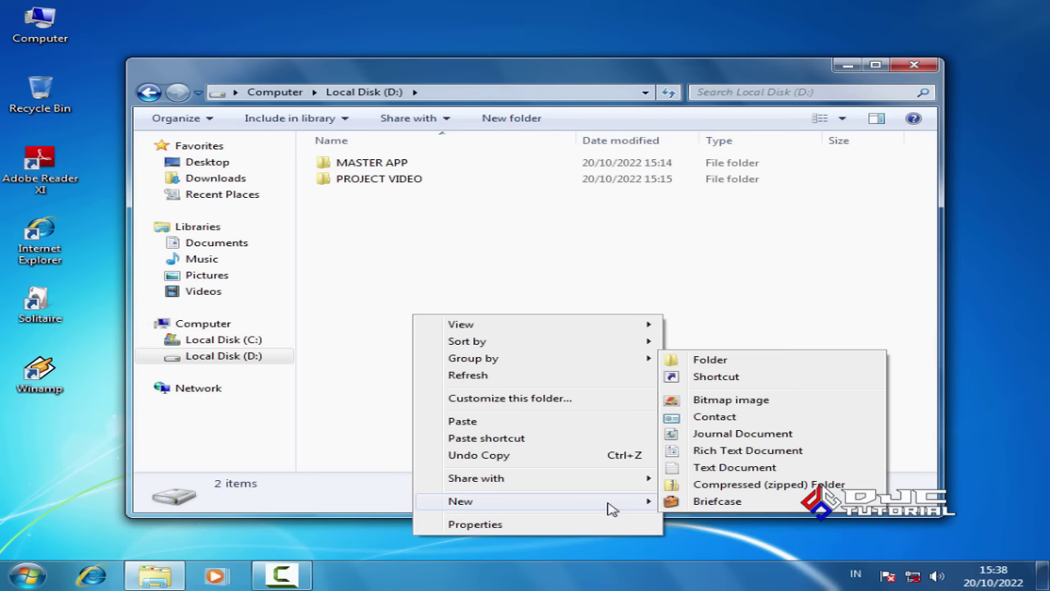
pyautogui.click(734, 361)
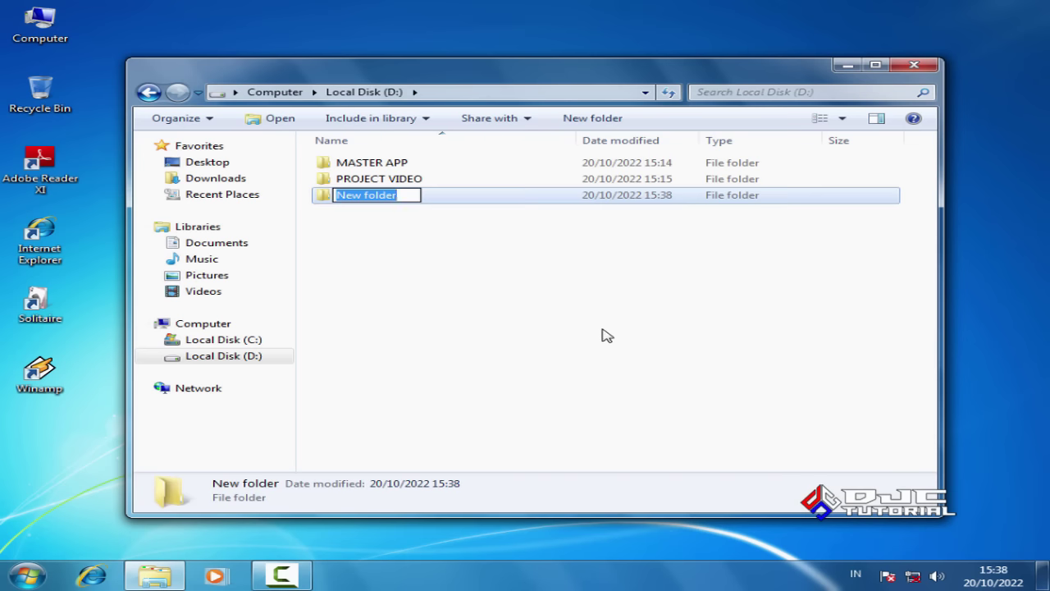
pyautogui.write('BAC')
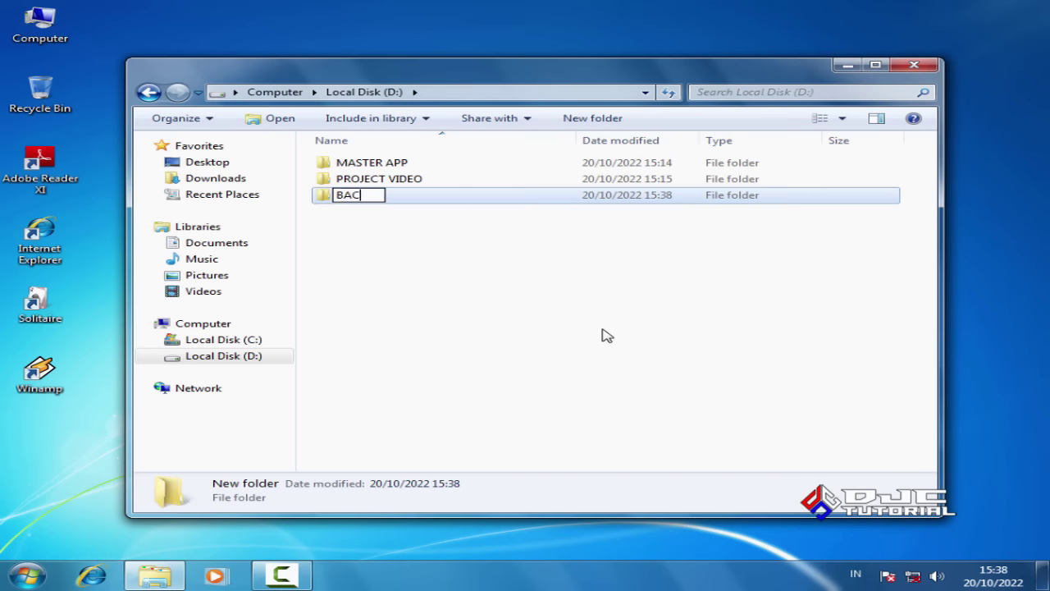
pyautogui.write('KUP DATA')
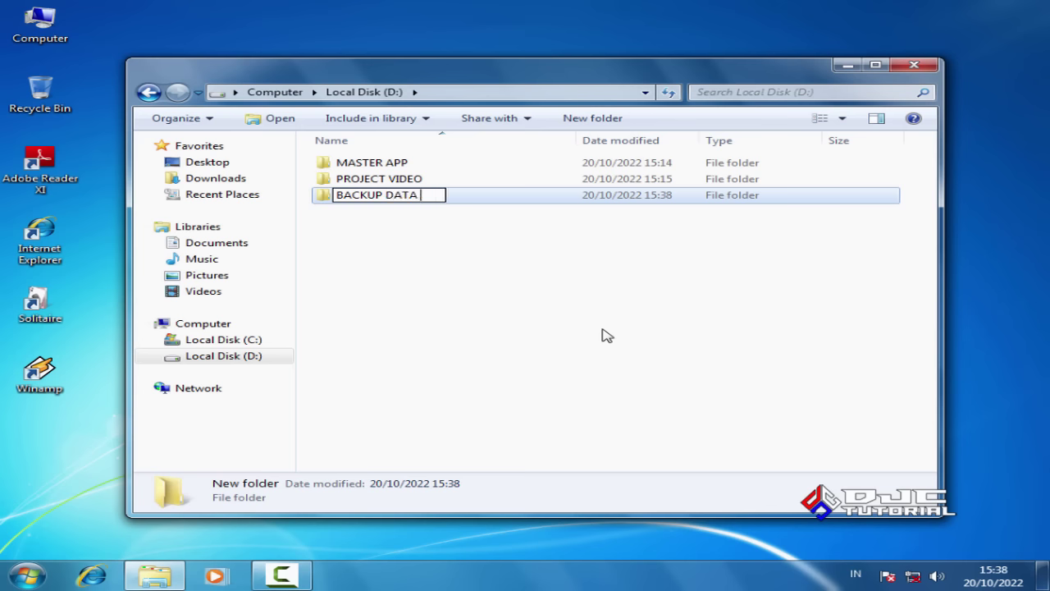
pyautogui.write(' C')
pyautogui.click(529, 290)
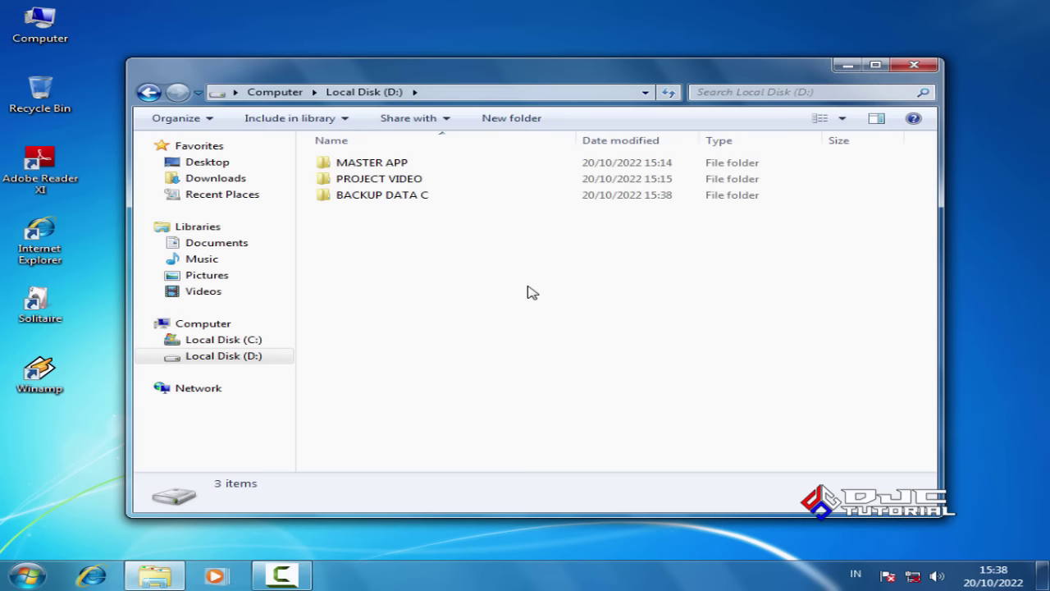
pyautogui.click(403, 204)
pyautogui.doubleClick(403, 204)
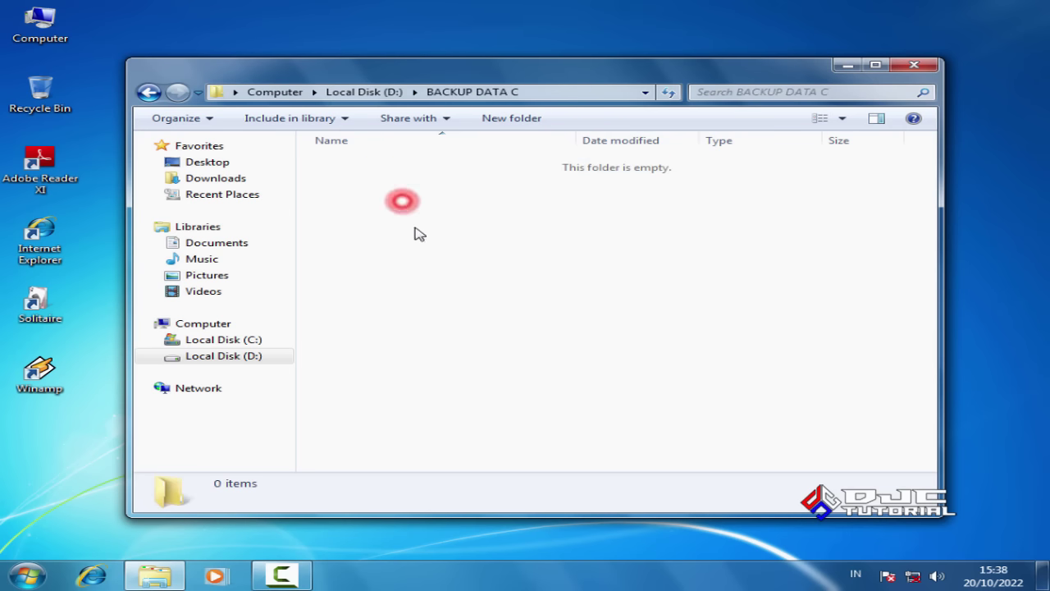
# - Paste the copied profile folders into the BACKUP DATA C folder and close the folder window
pyautogui.rightClick(487, 277)
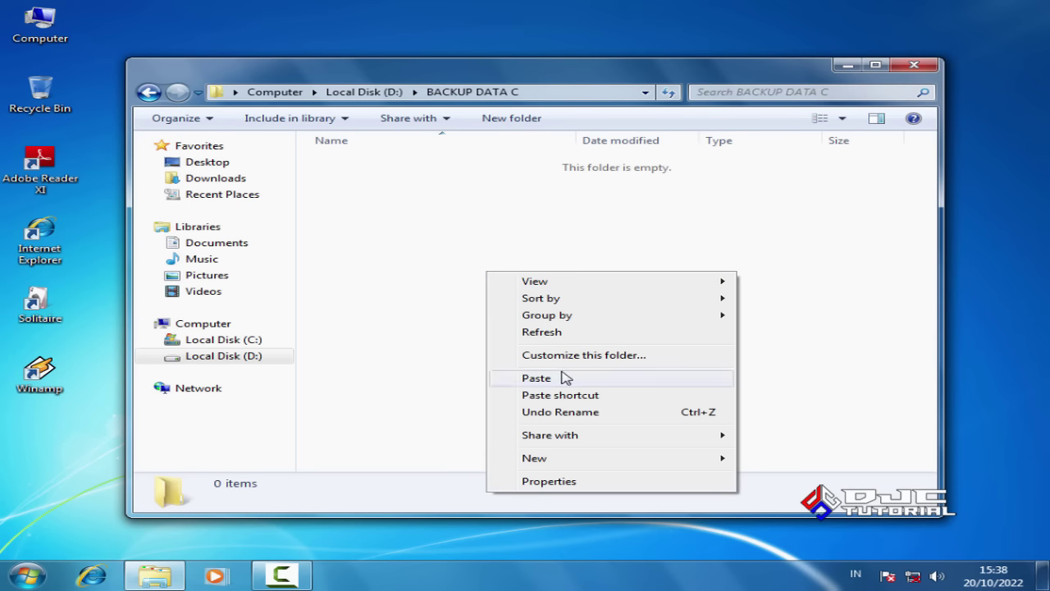
pyautogui.click(536, 377)
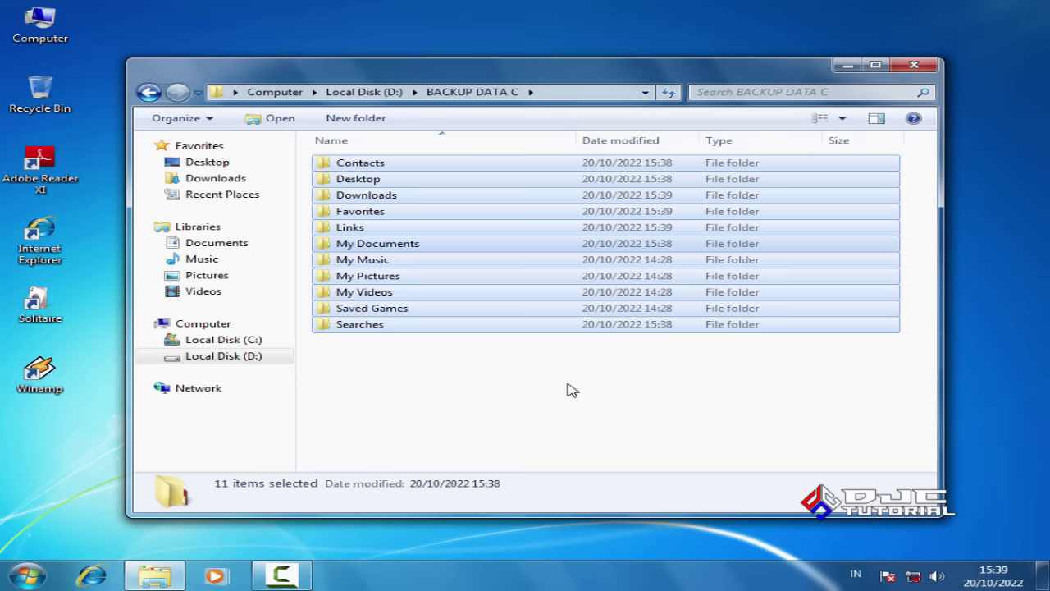
pyautogui.click(932, 69)
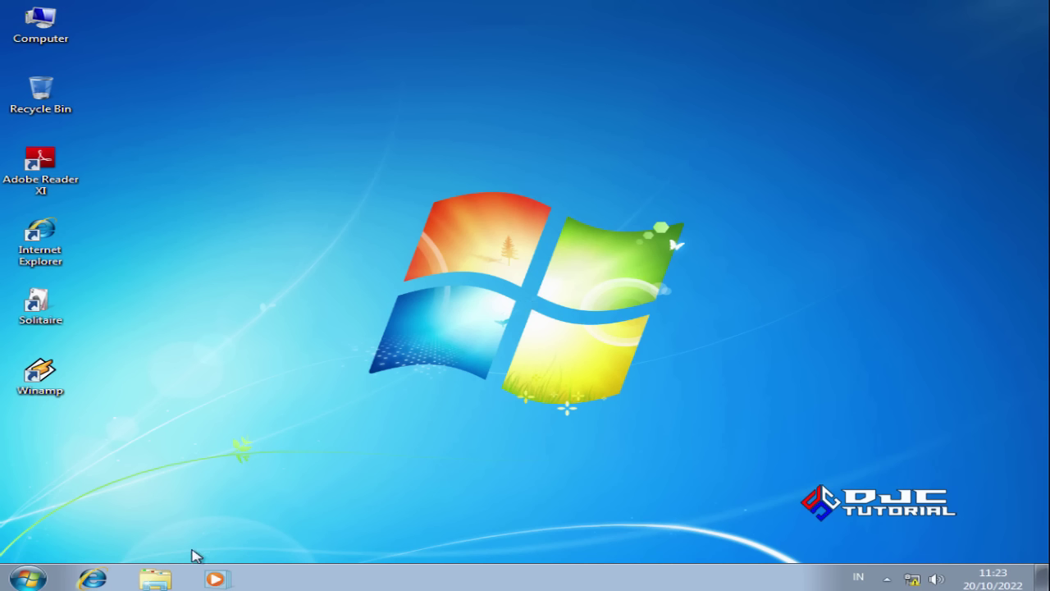
# - Rename Local Disk (D:) as DATA, granting administrator permission for the change
pyautogui.click(164, 577)
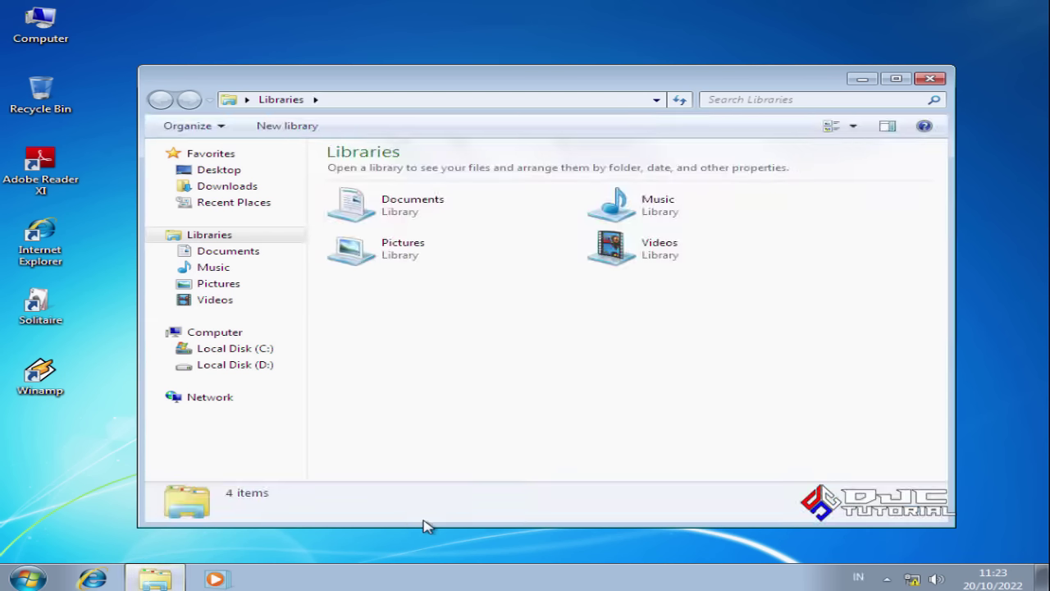
pyautogui.click(240, 368)
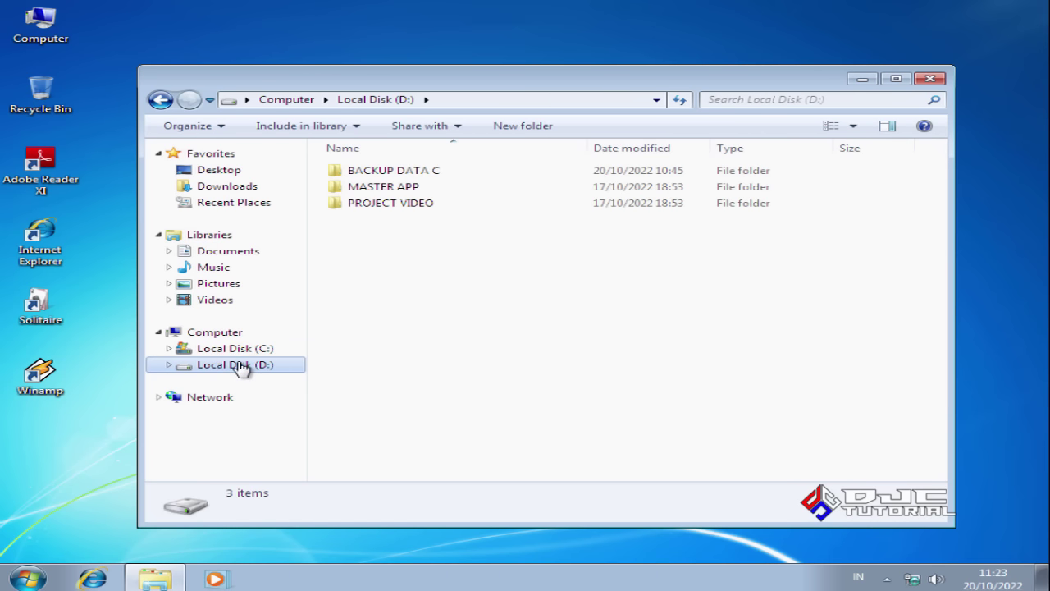
pyautogui.rightClick(240, 368)
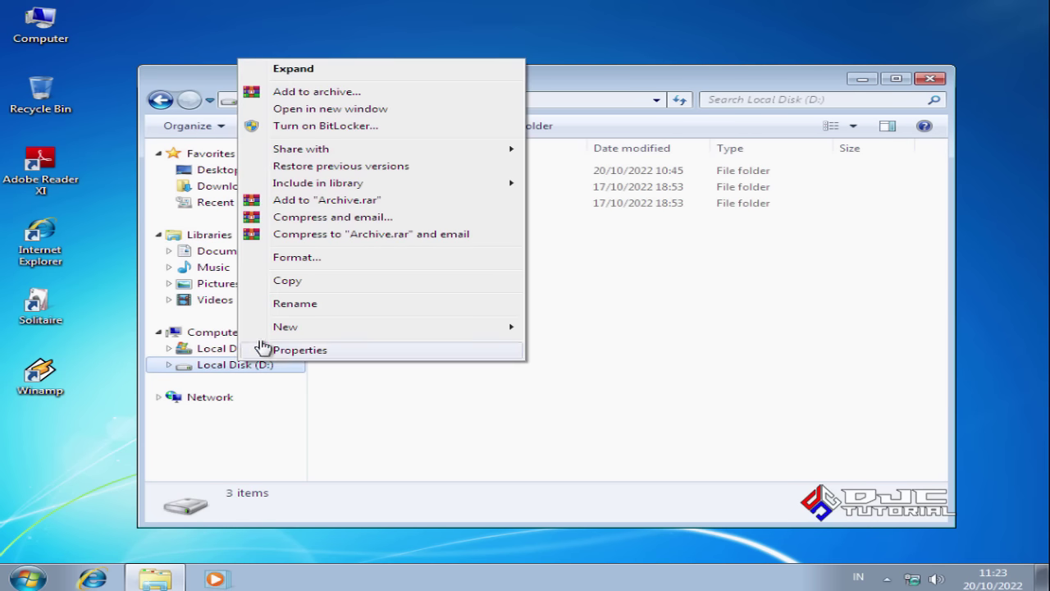
pyautogui.click(297, 304)
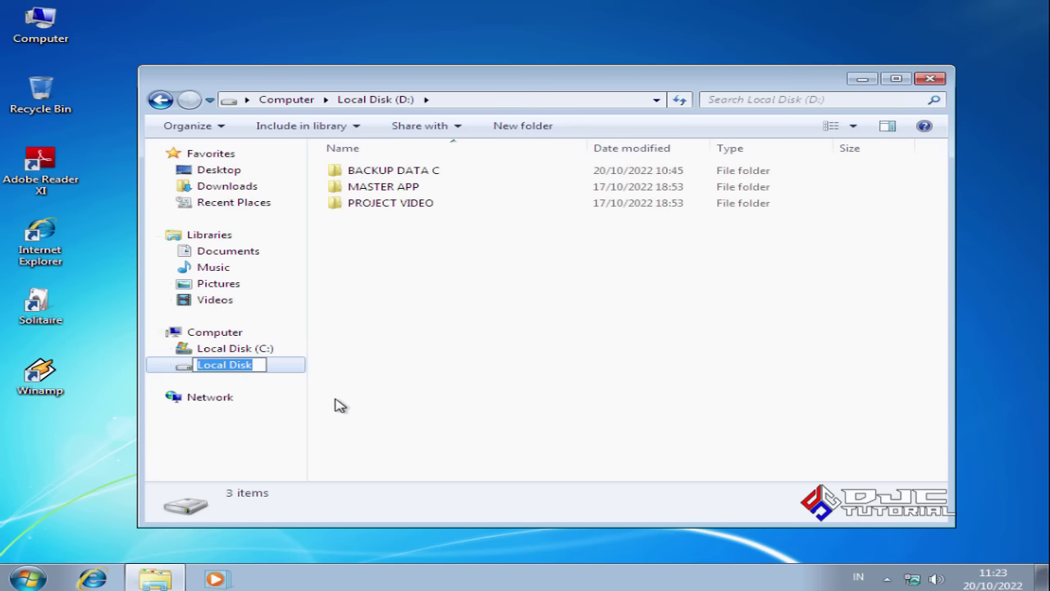
pyautogui.write('DATA')
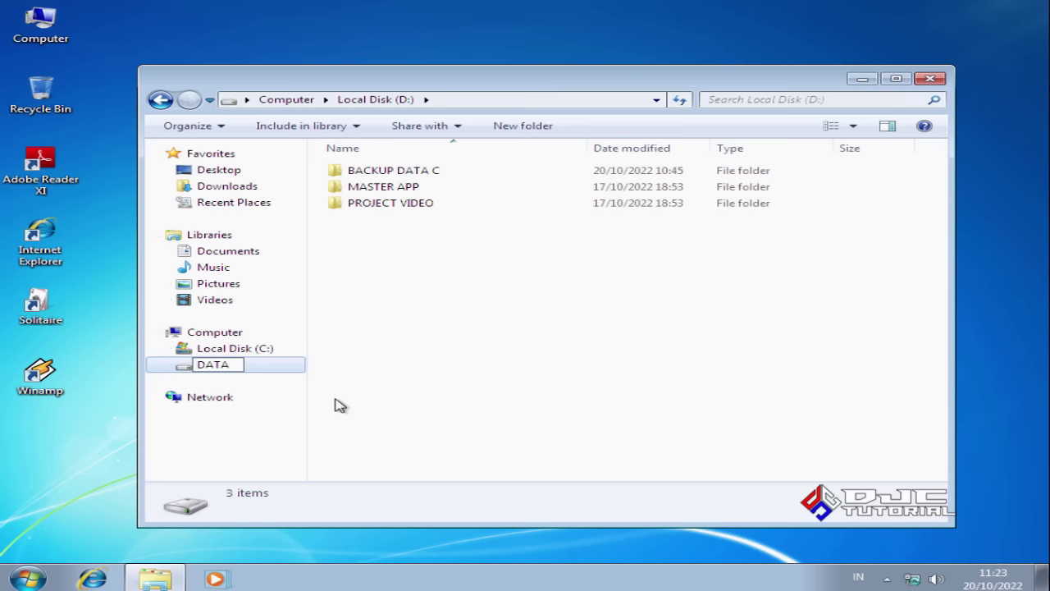
pyautogui.click(403, 329)
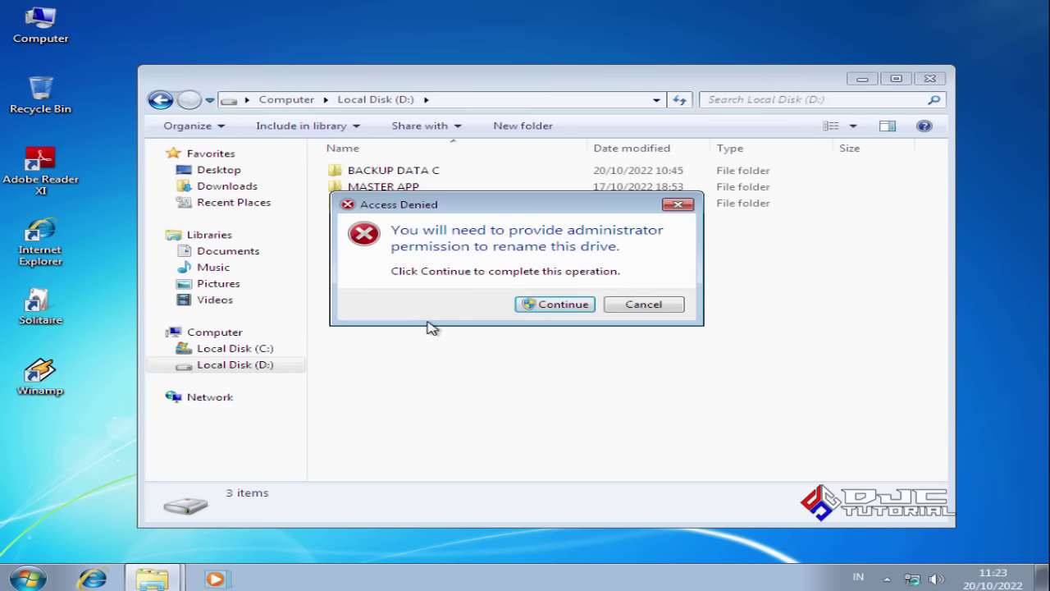
pyautogui.click(530, 305)
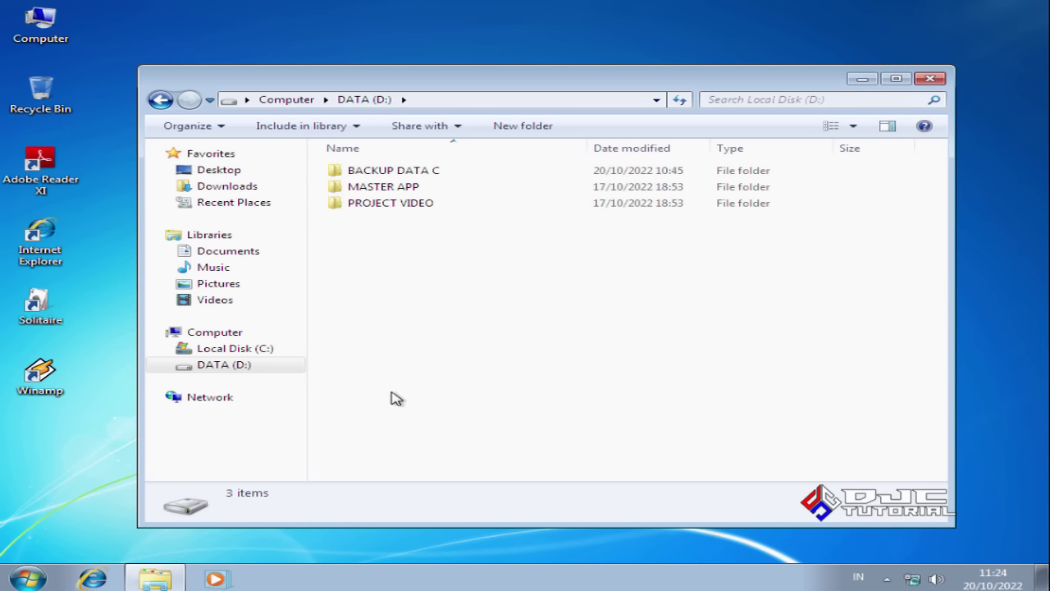
# - Examine the System Reserved, C and DATA (D:) partitions of Disk 0 in Disk Management, and close the open windows
pyautogui.click(216, 333)
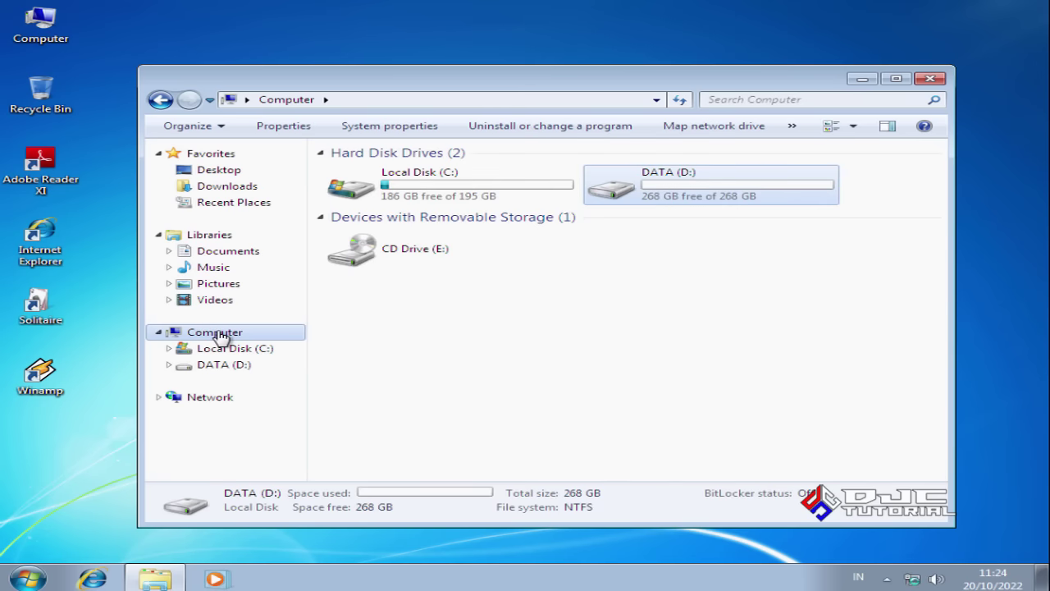
pyautogui.rightClick(219, 338)
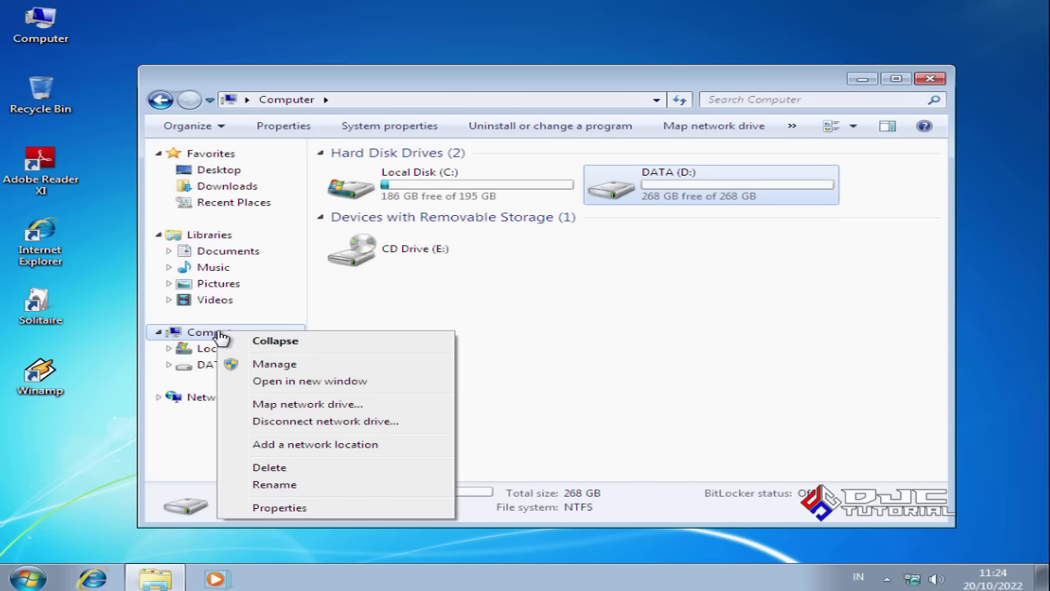
pyautogui.click(280, 365)
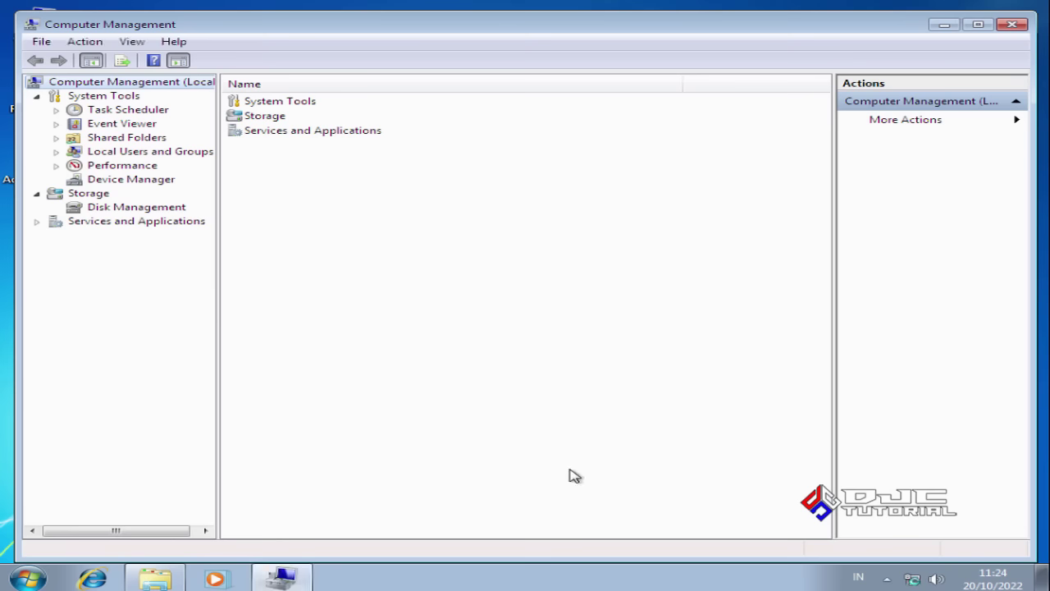
pyautogui.click(154, 206)
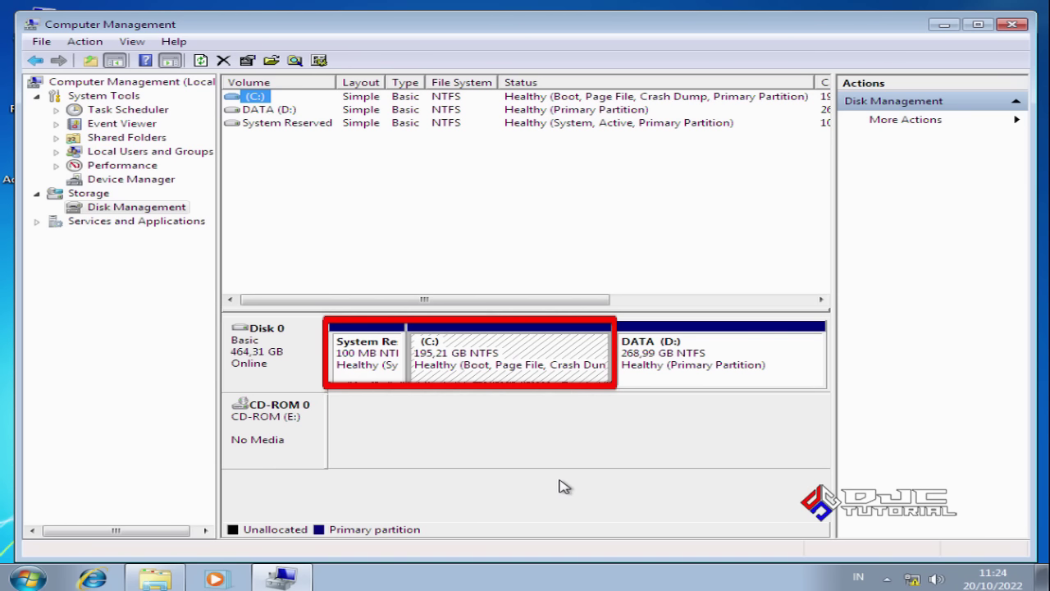
pyautogui.click(683, 370)
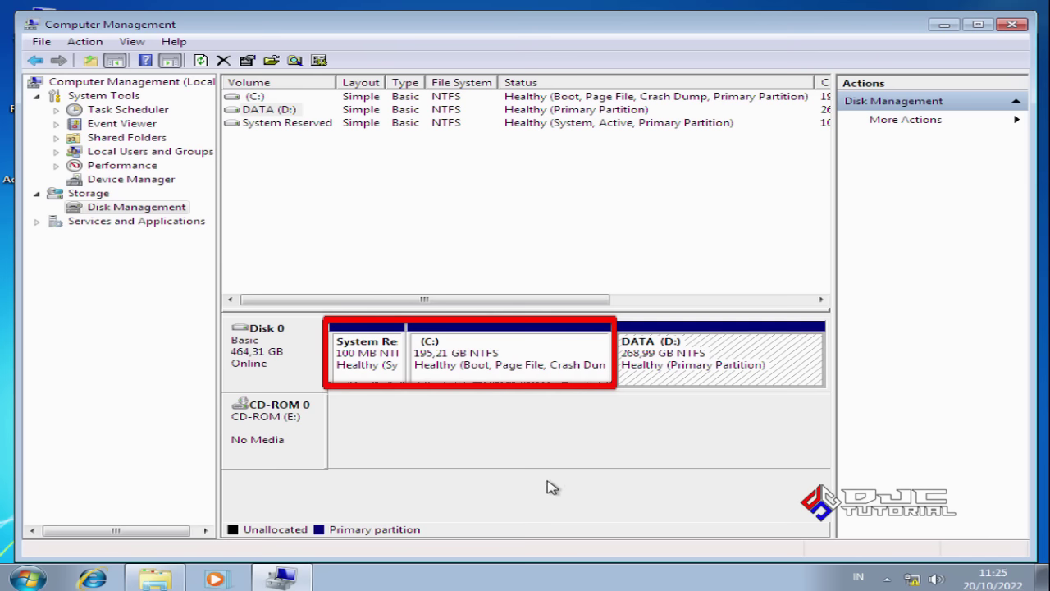
pyautogui.click(1010, 27)
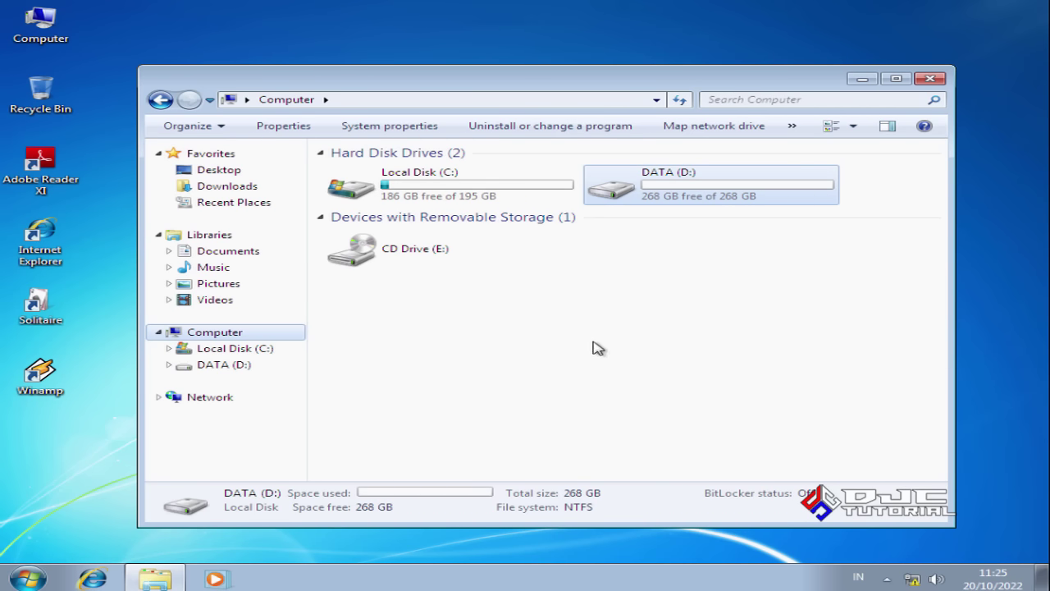
pyautogui.click(930, 80)
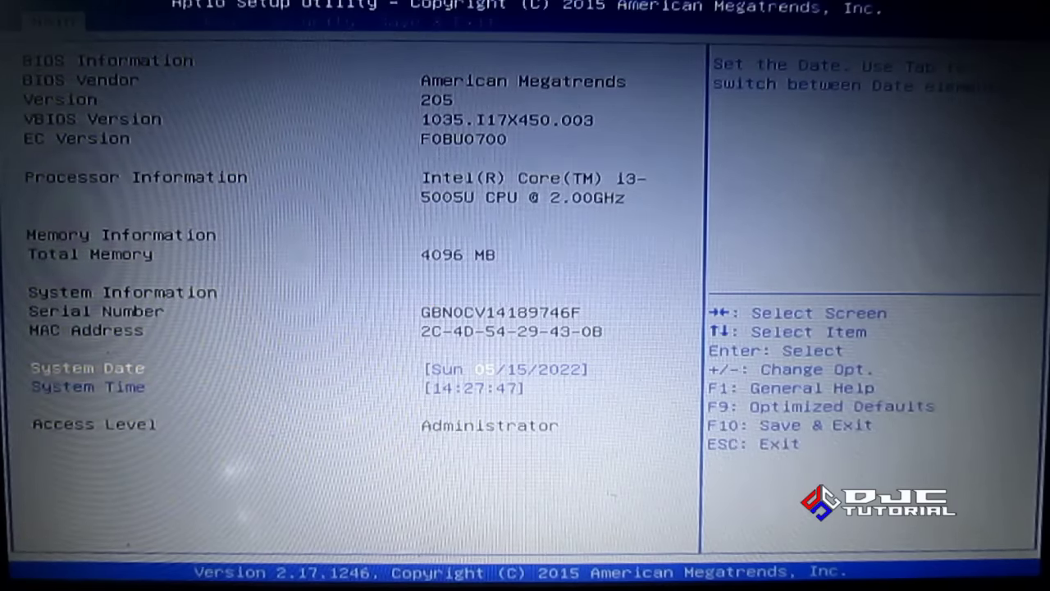
# - In the BIOS setup's Hard Drive BBS Priorities, set Boot Option #1 to SanDisk Cruzer Blade 1.27 and return to the boot settings
pyautogui.press('Right')
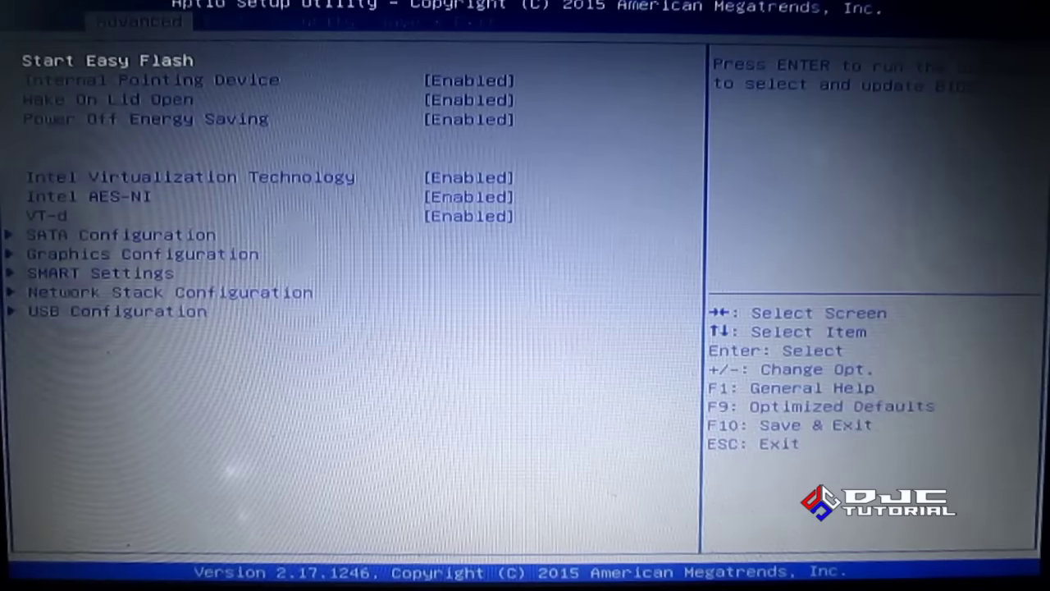
pyautogui.press('Right')
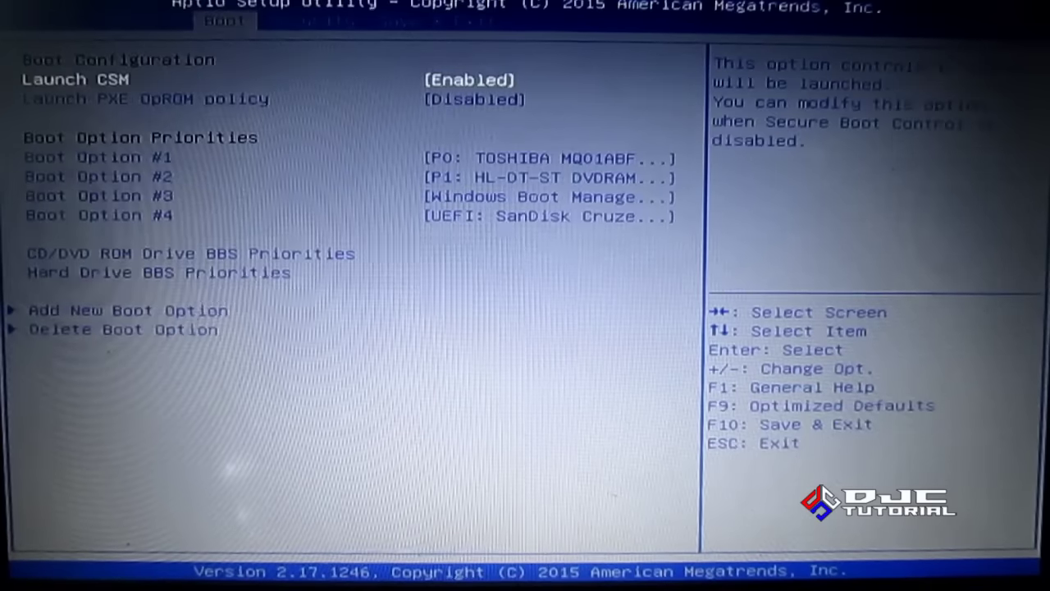
pyautogui.press('Down')
pyautogui.press('Down')
pyautogui.press('Down')
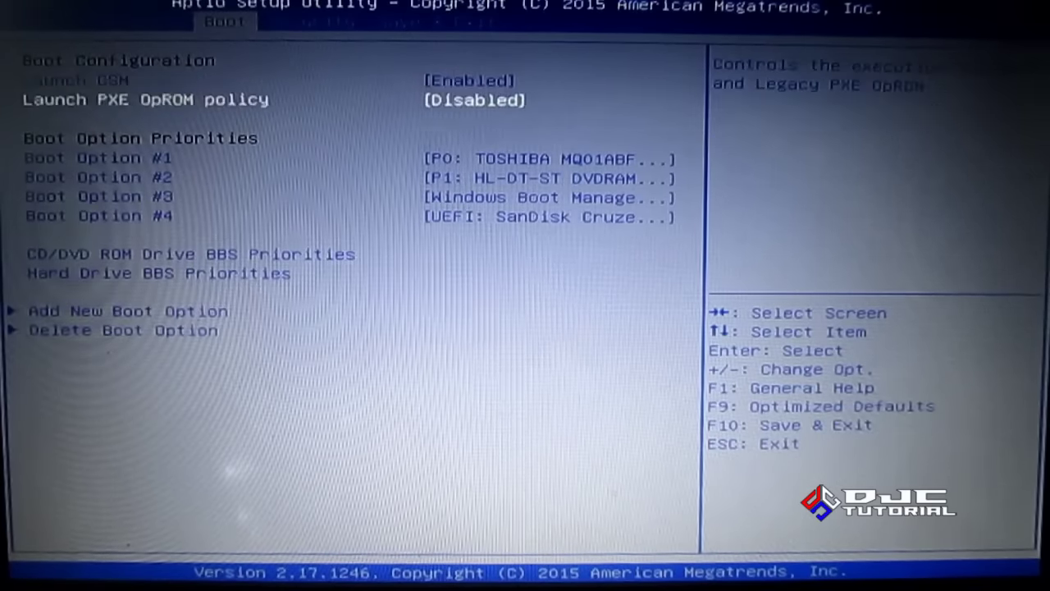
pyautogui.press('Down')
pyautogui.press('Down')
pyautogui.press('Down')
pyautogui.press('Down')
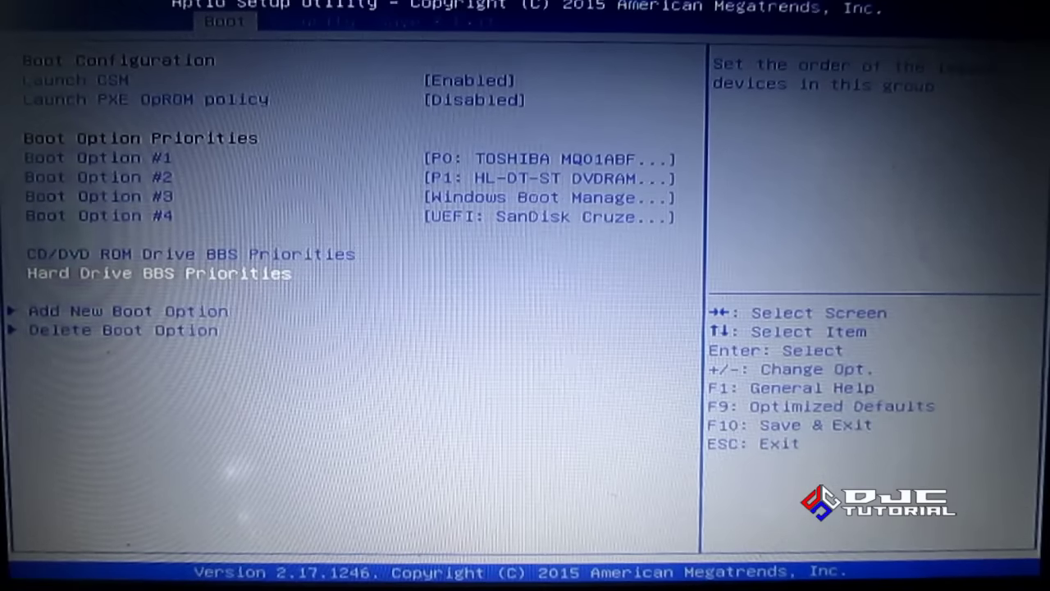
pyautogui.press('Return')
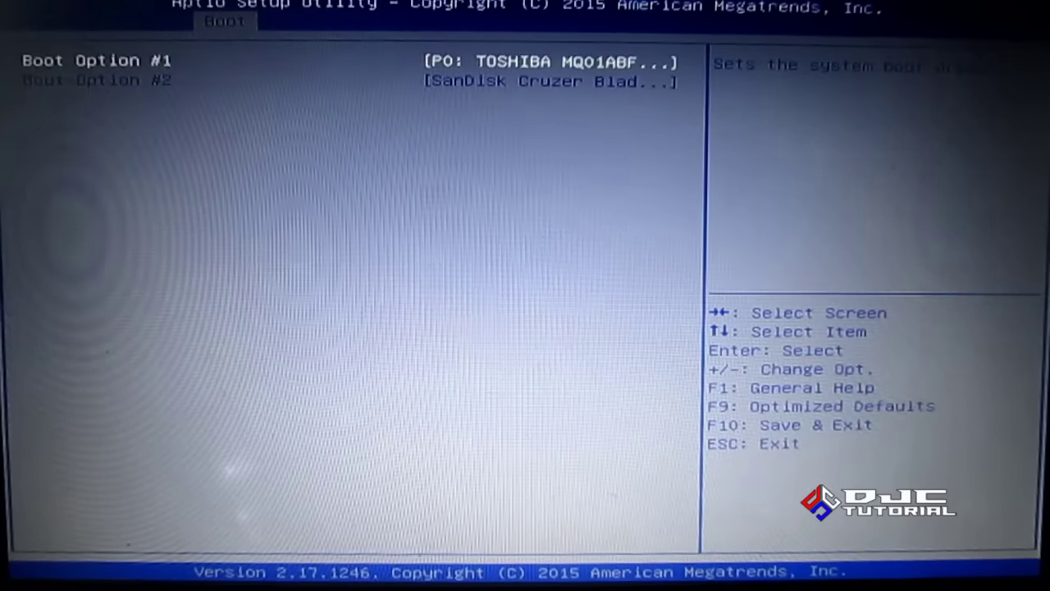
pyautogui.press('Return')
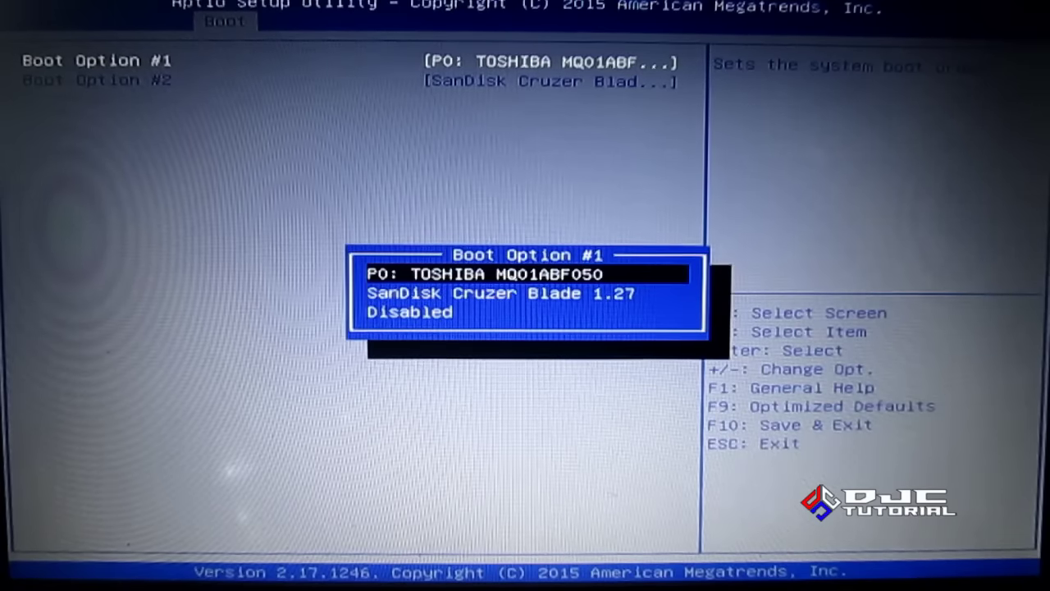
pyautogui.press('Down')
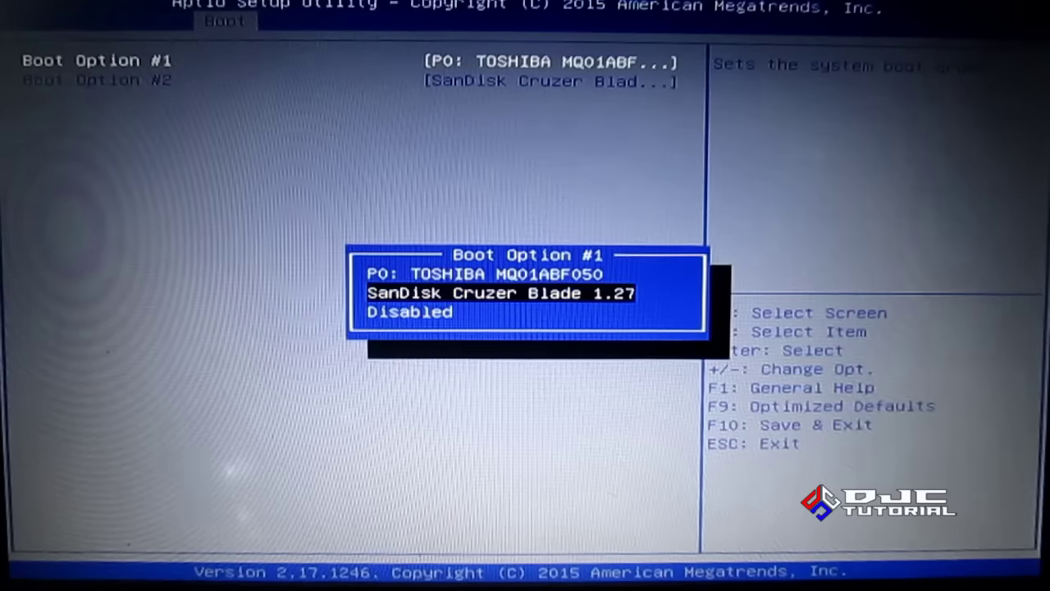
pyautogui.press('Return')
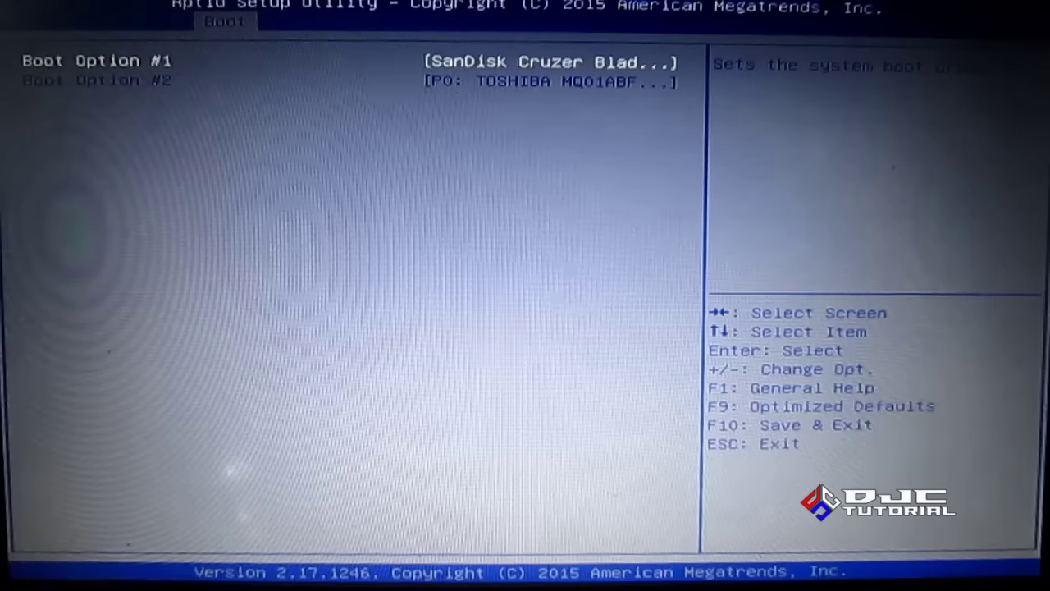
pyautogui.press('Escape')
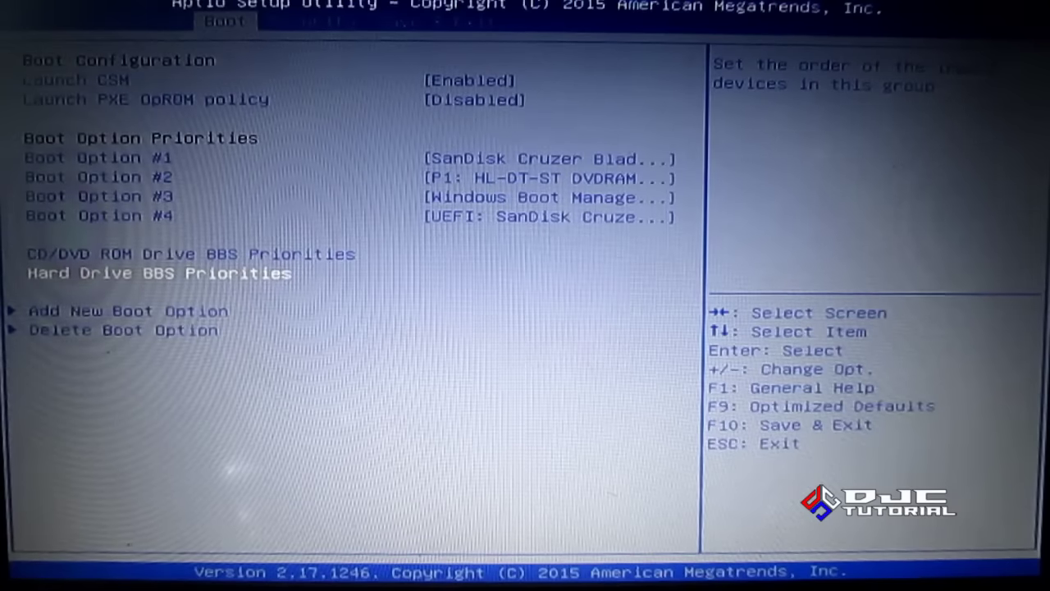
# - Set Boot Option #1 under Boot Option Priorities to UEFI: SanDisk Cruzer Blade 1.27
pyautogui.press('Up')
pyautogui.press('Up')
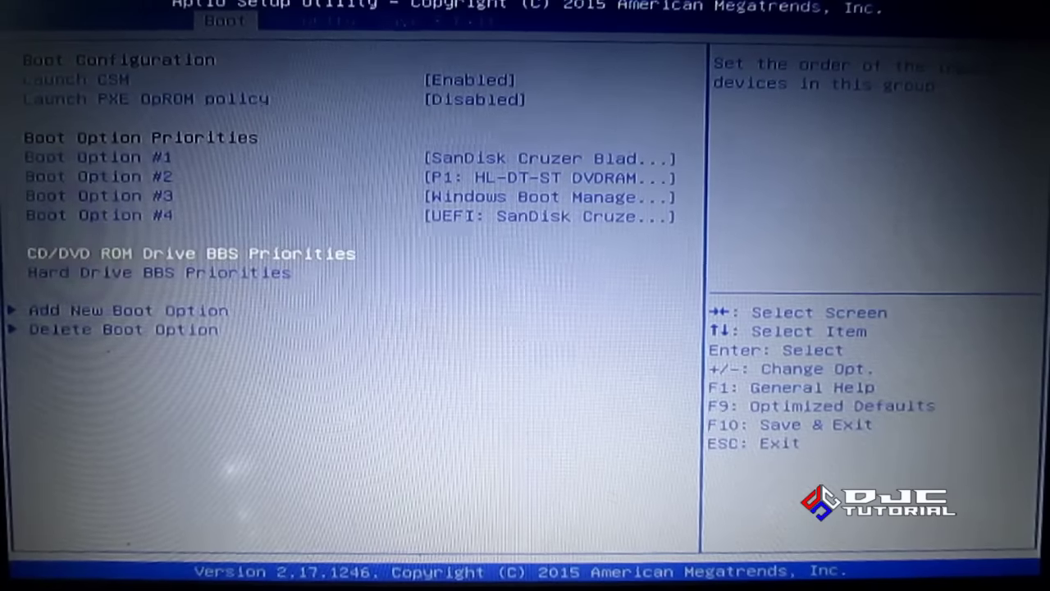
pyautogui.press('Up')
pyautogui.press('Up')
pyautogui.press('Up')
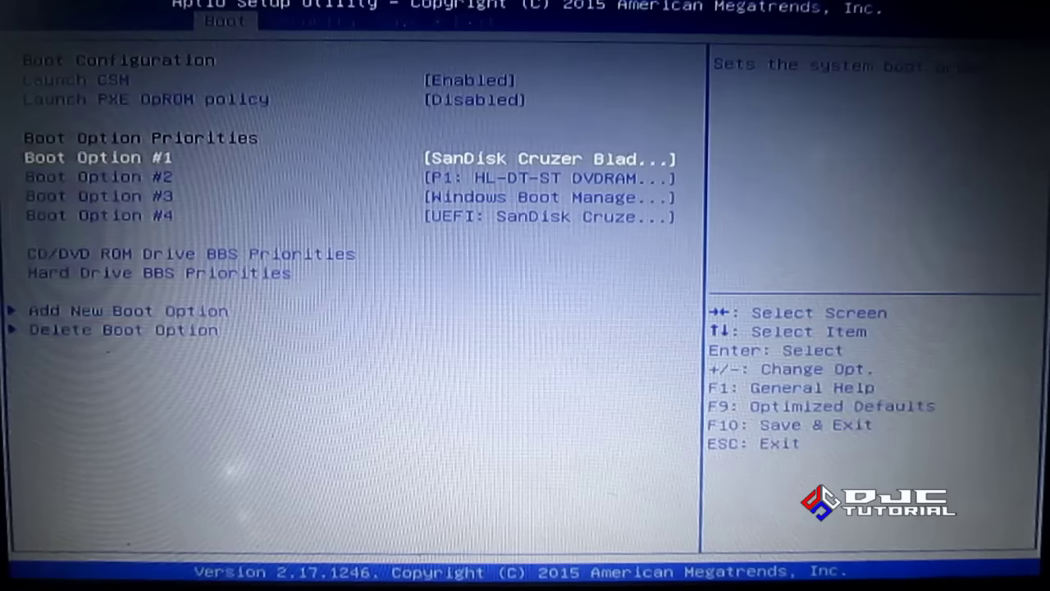
pyautogui.press('Return')
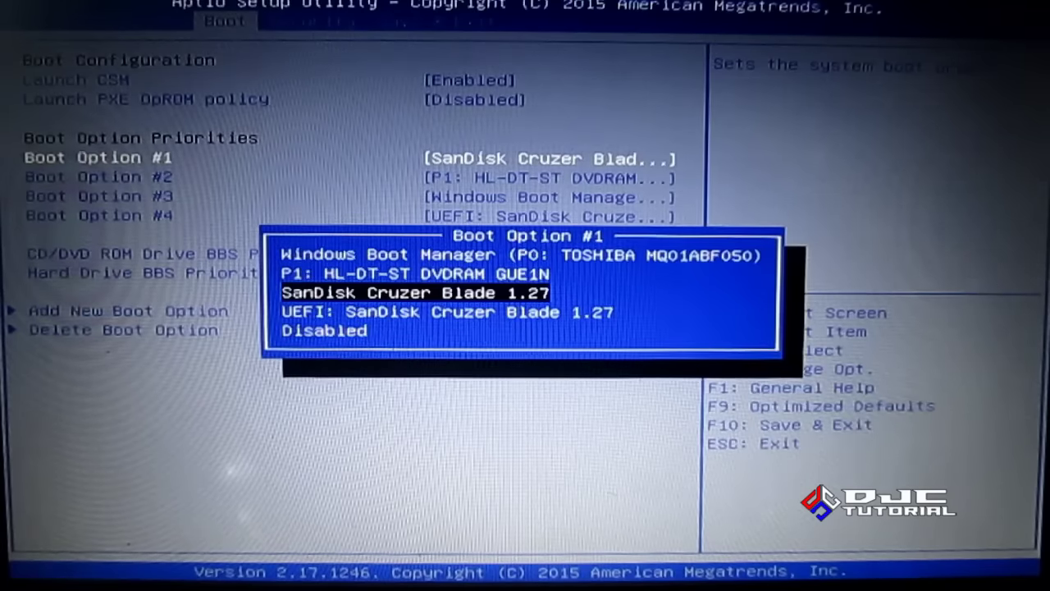
pyautogui.press('Down')
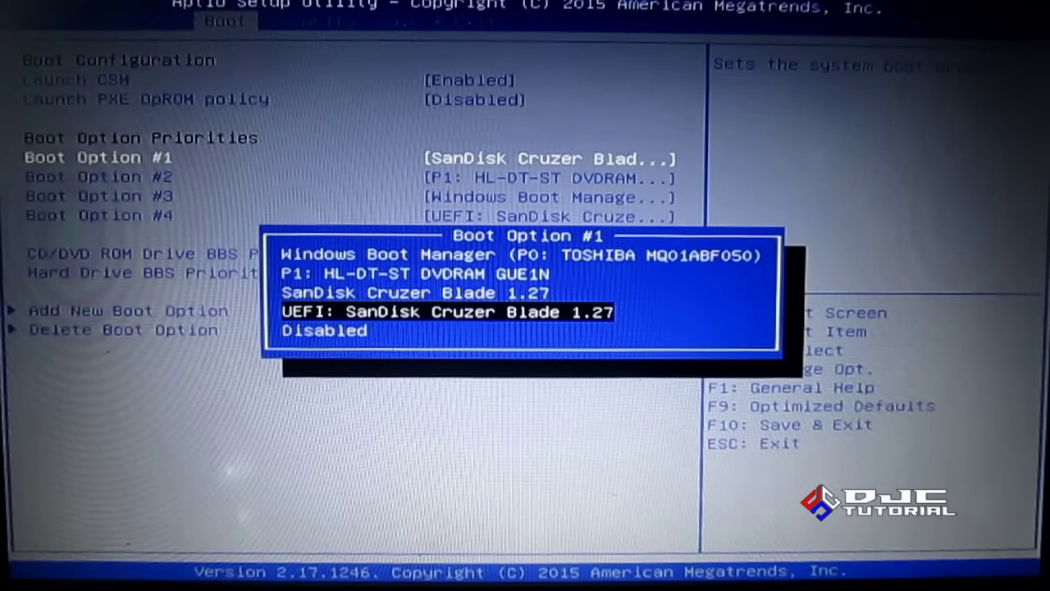
pyautogui.press('Return')
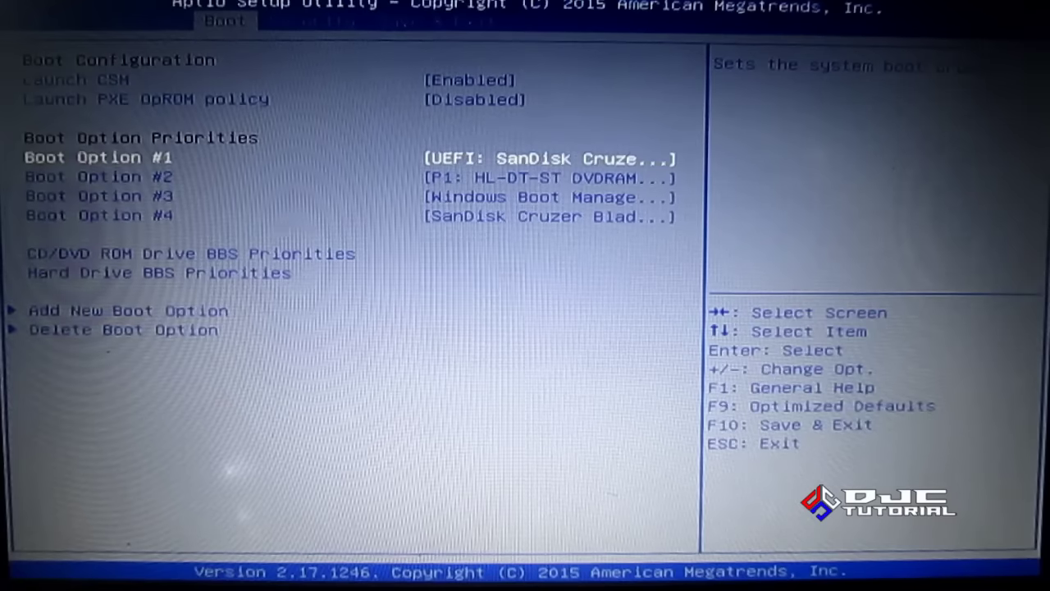
# - Set Boot Option #2 under Boot Option Priorities to the non-UEFI SanDisk Cruzer Blade 1.27 entry
pyautogui.press('Down')
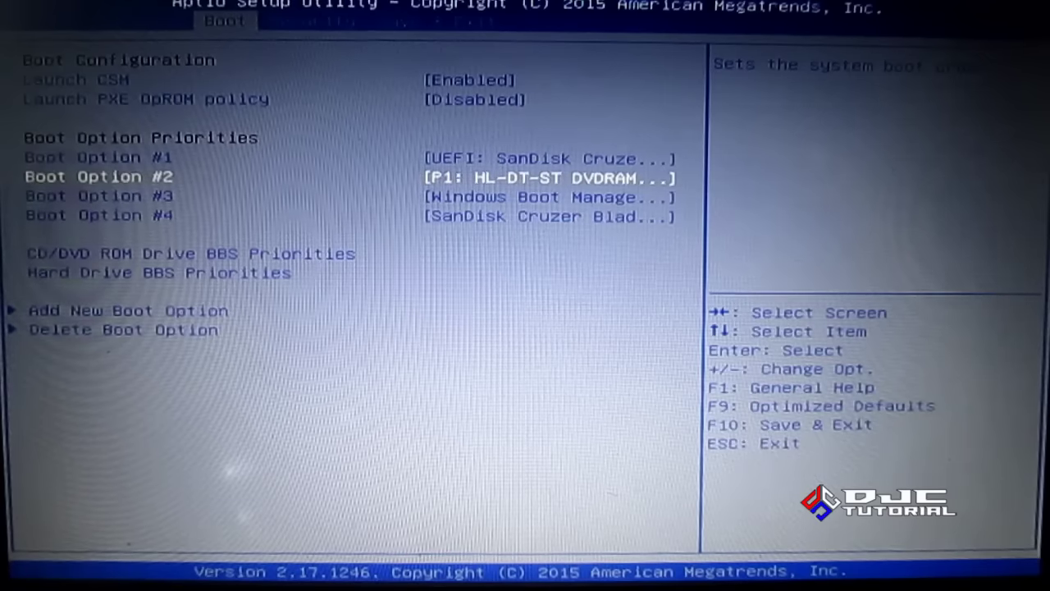
pyautogui.press('Return')
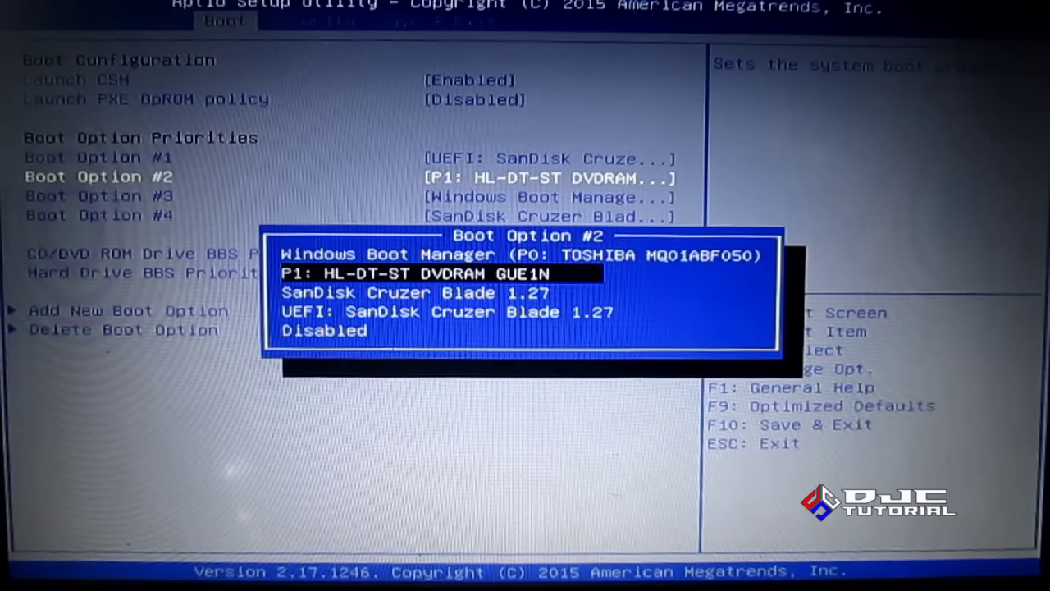
pyautogui.press('Down')
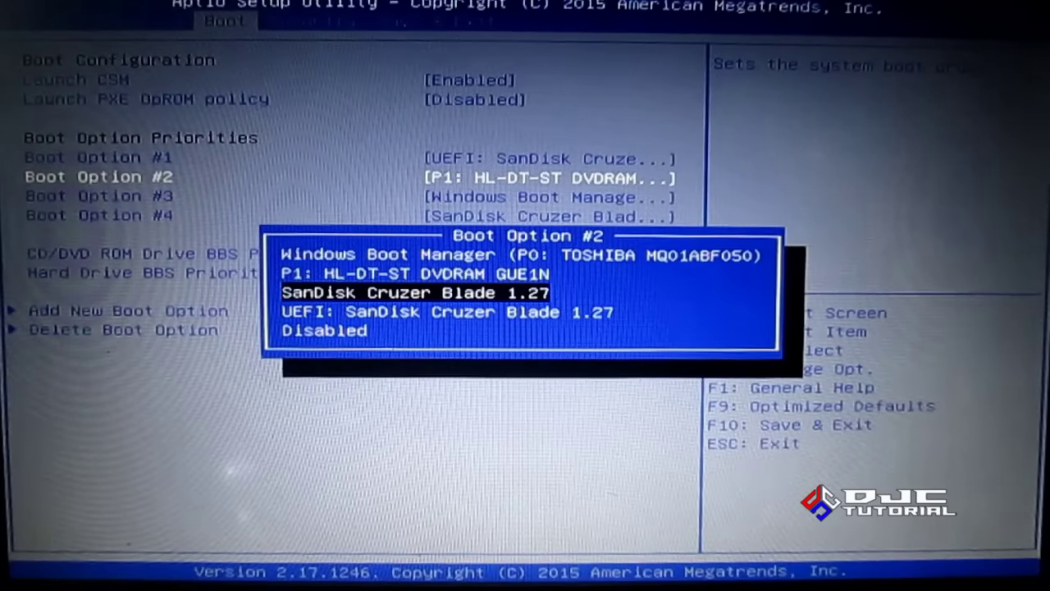
pyautogui.press('Return')
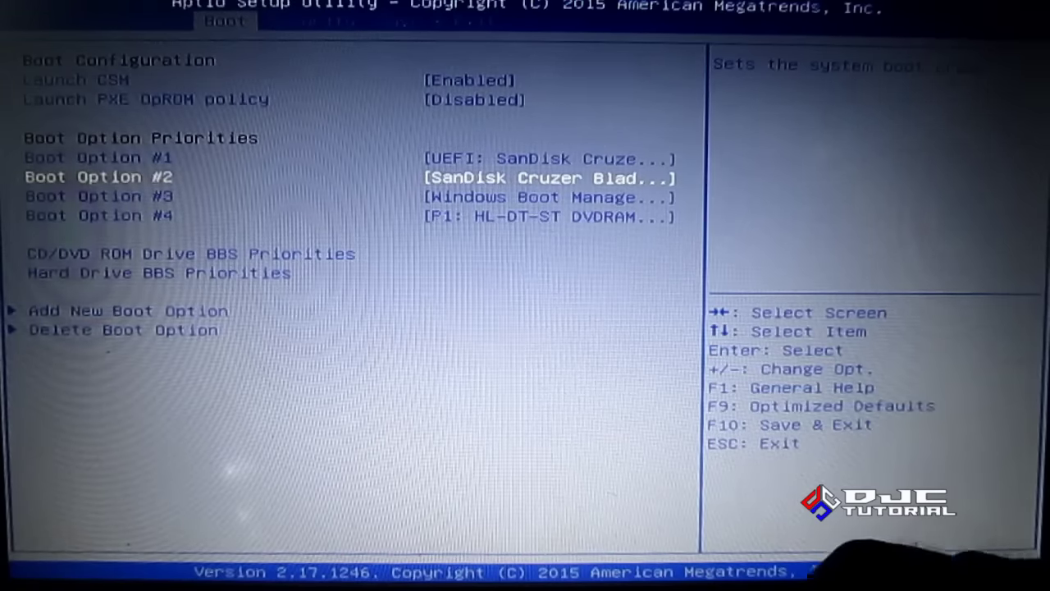
# - Save the BIOS configuration, exit the setup and boot the computer from the Windows installation USB drive
pyautogui.press('F10')
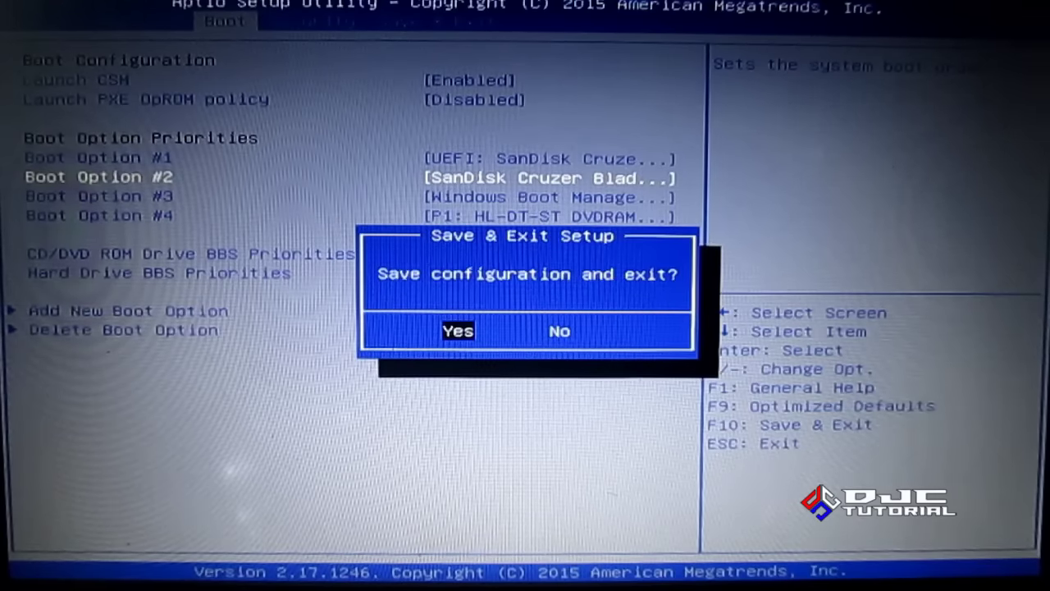
pyautogui.press('Return')
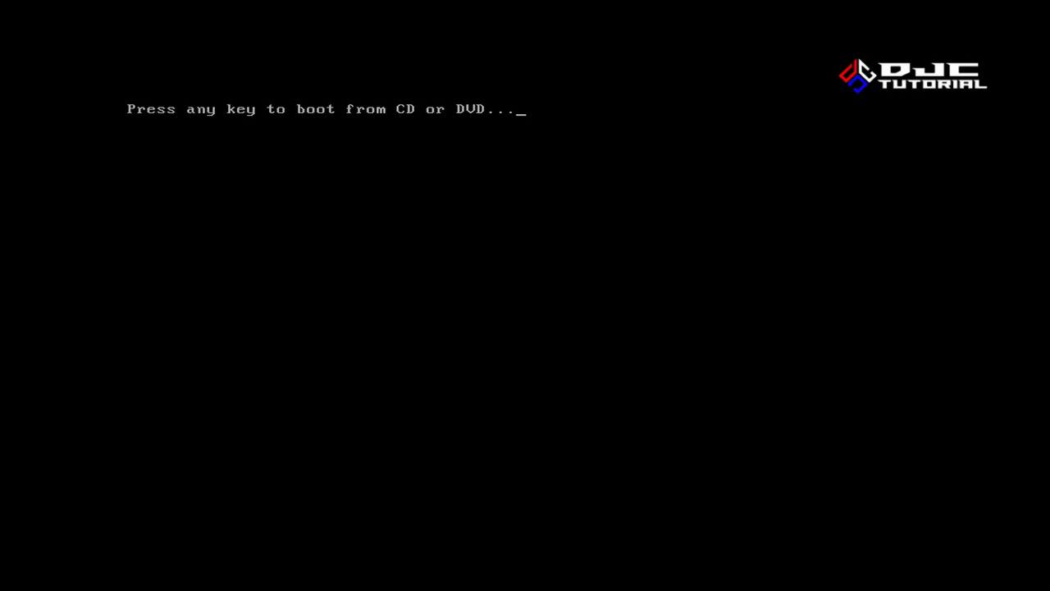
pyautogui.press('Return')
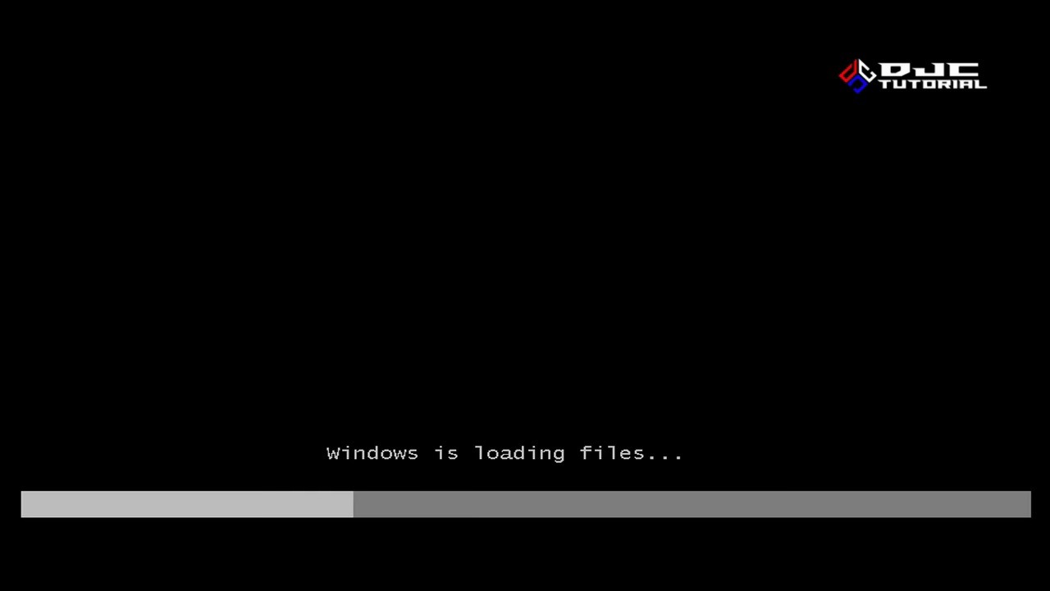
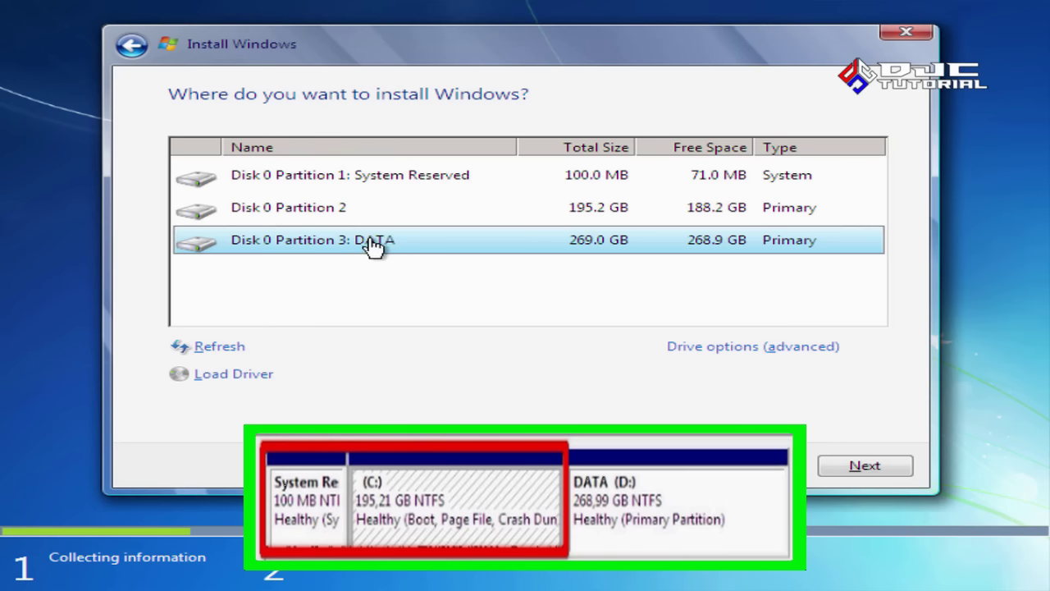
# - Format Disk 0 Partition 1: System Reserved and Disk 0 Partition 2, leaving the DATA partition untouched
pyautogui.click(530, 387)
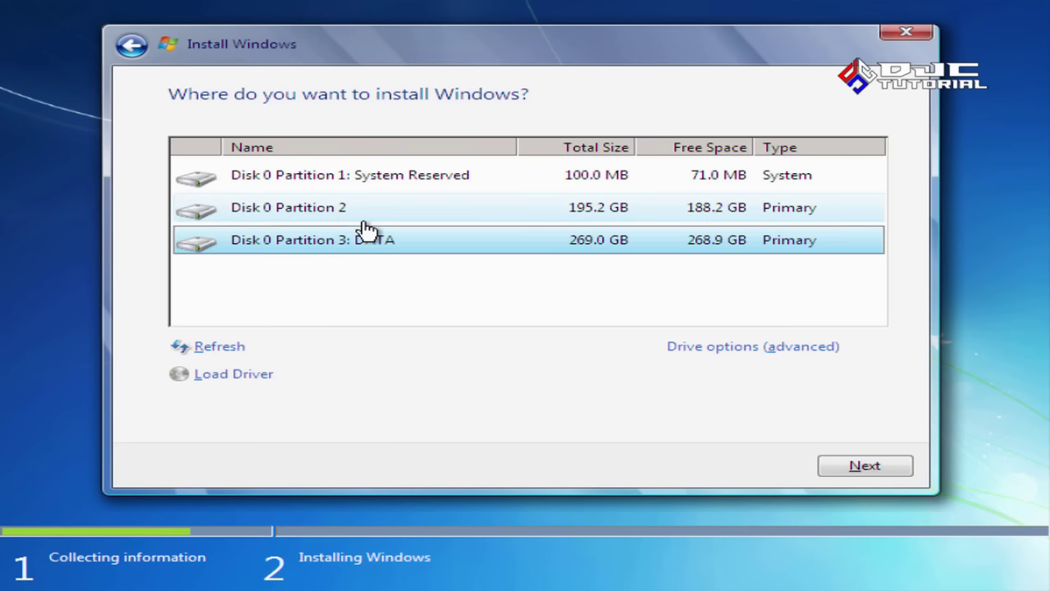
pyautogui.click(361, 189)
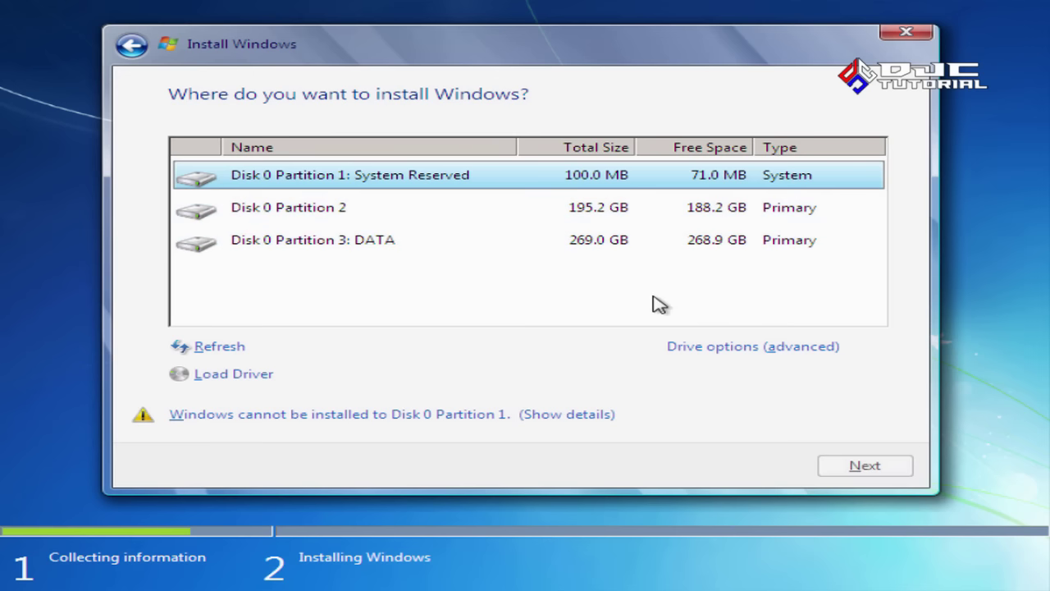
pyautogui.click(726, 348)
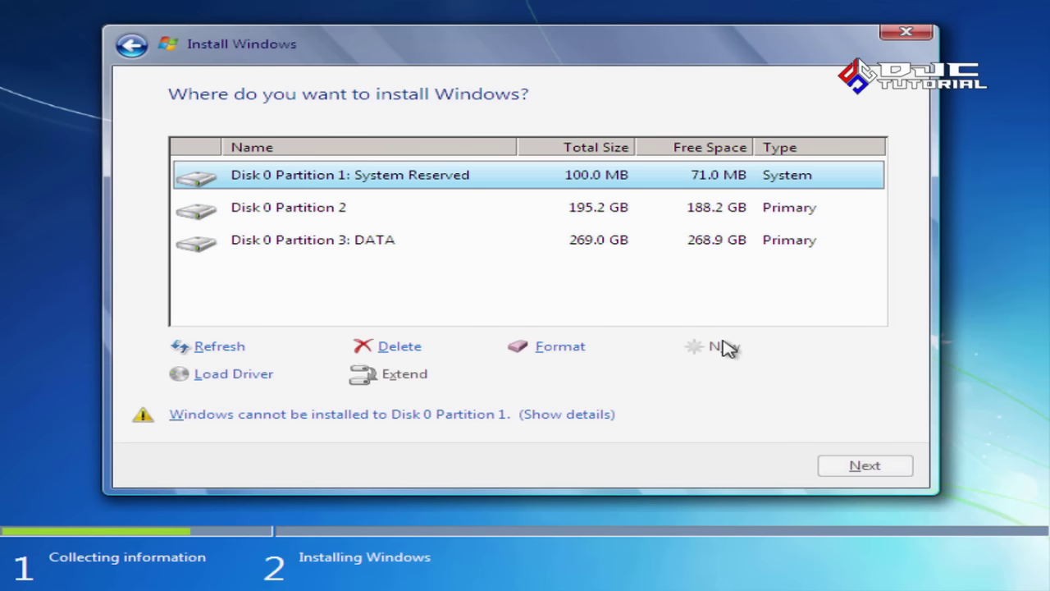
pyautogui.click(559, 347)
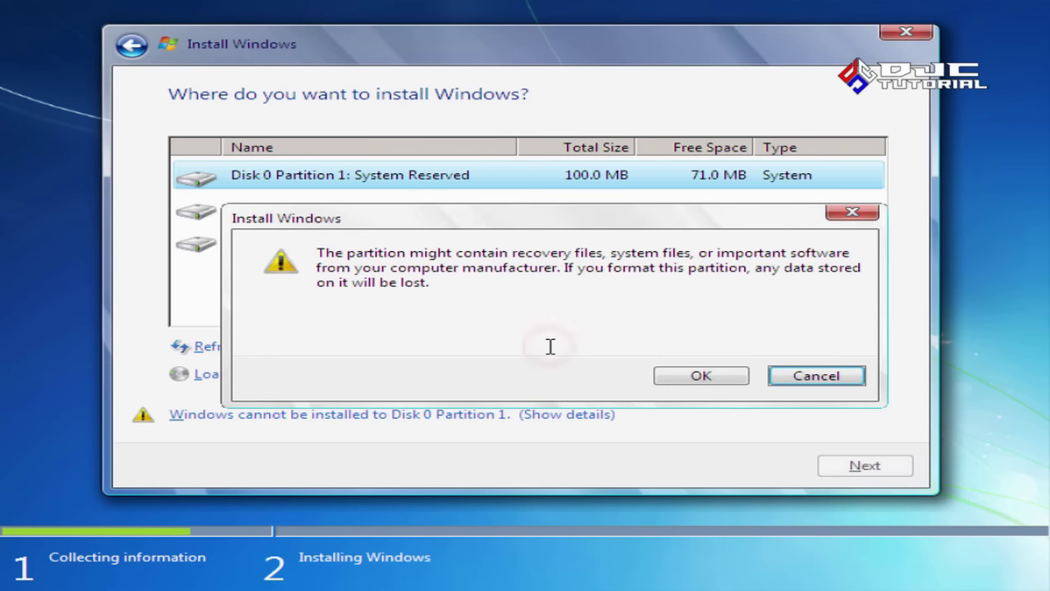
pyautogui.click(700, 377)
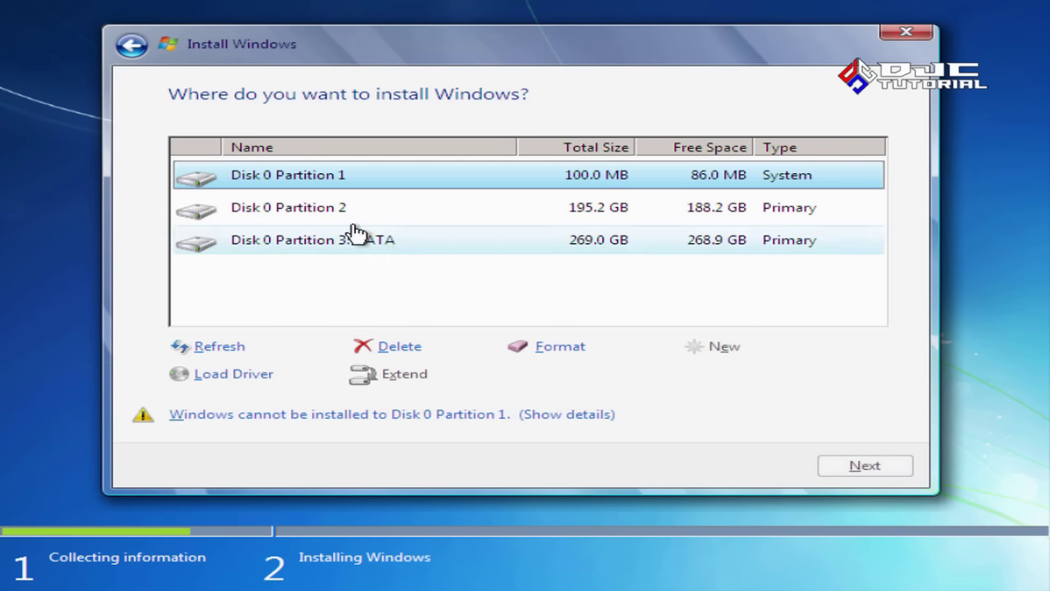
pyautogui.click(328, 211)
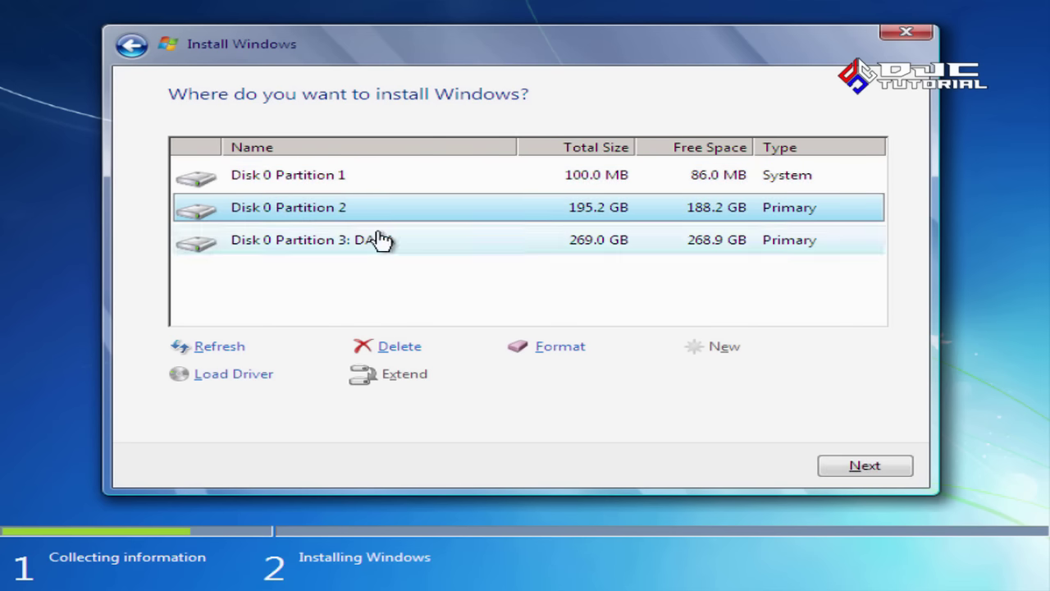
pyautogui.click(563, 349)
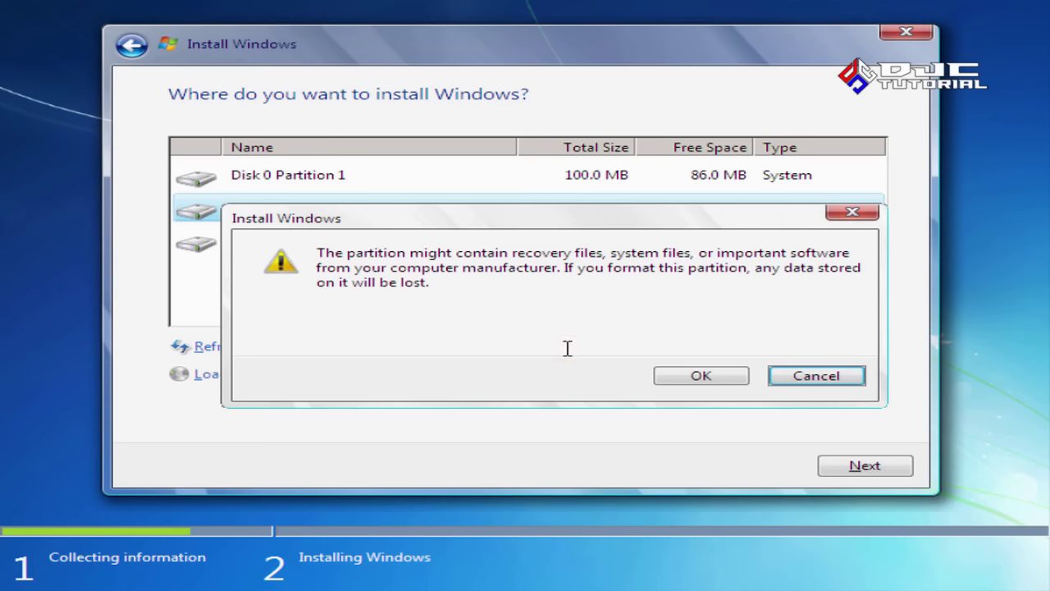
pyautogui.click(703, 377)
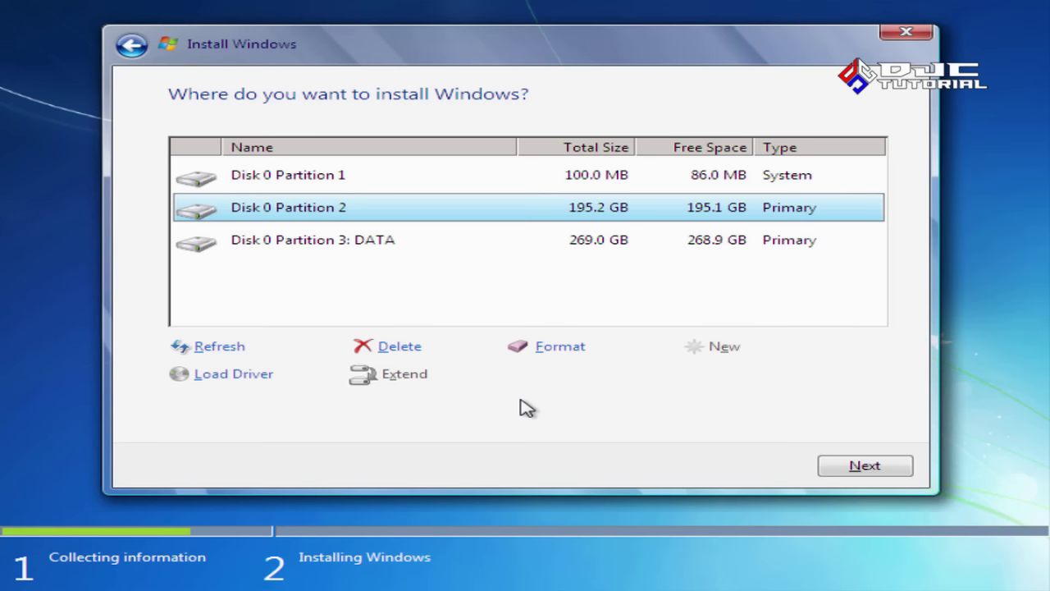
# - Delete the 100 MB system partition and the 195.2 GB primary partition of Disk 0
pyautogui.click(335, 180)
pyautogui.click(392, 347)
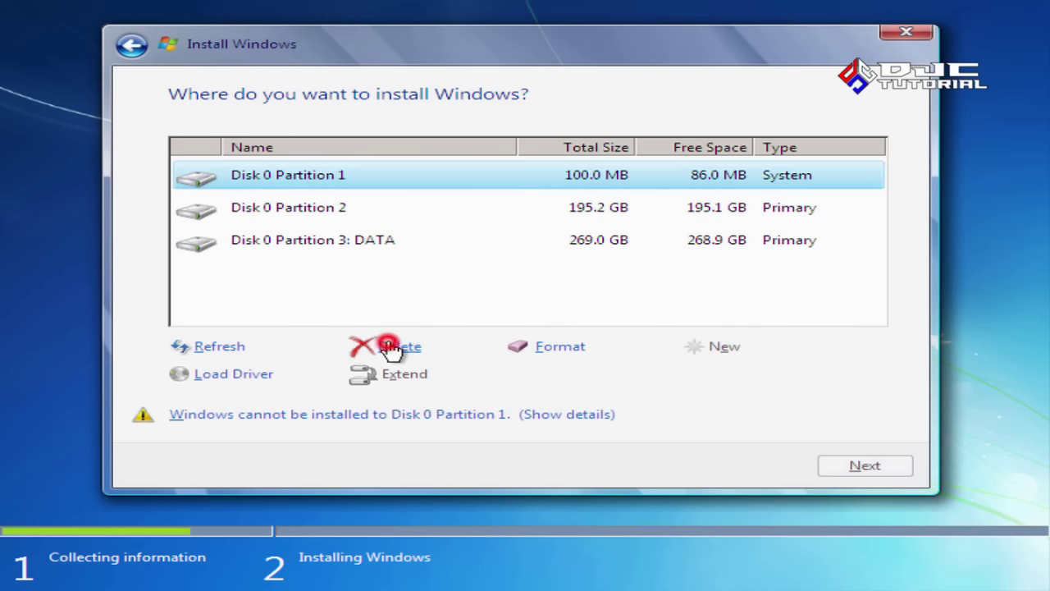
pyautogui.click(674, 377)
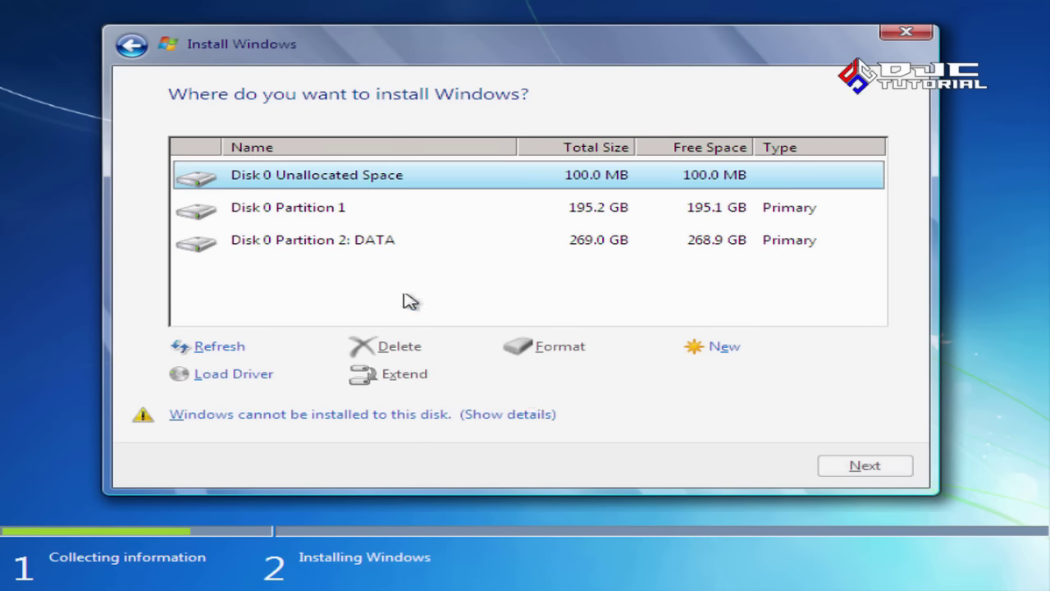
pyautogui.click(327, 212)
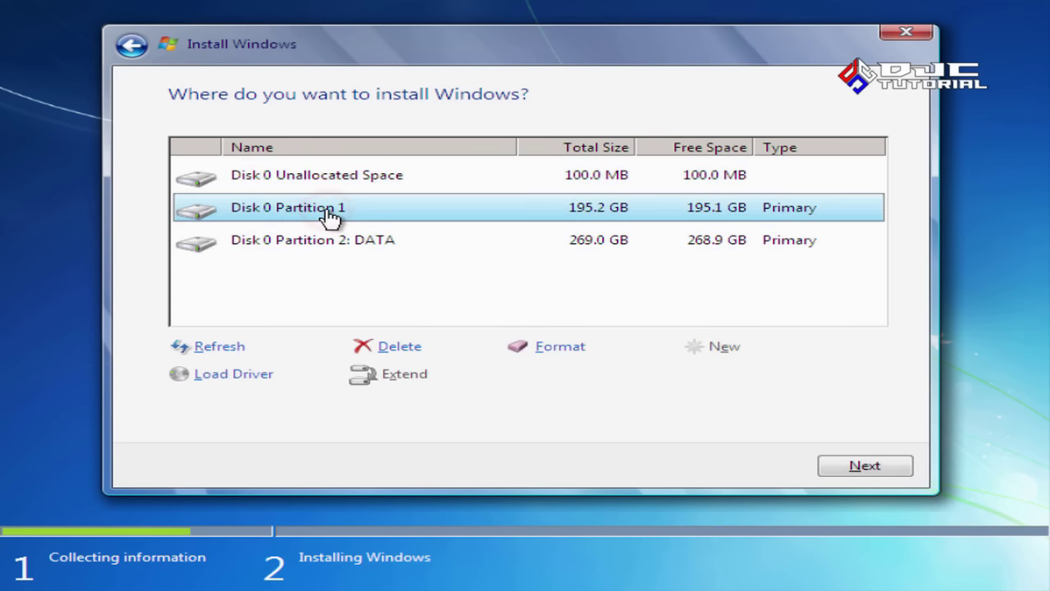
pyautogui.click(399, 347)
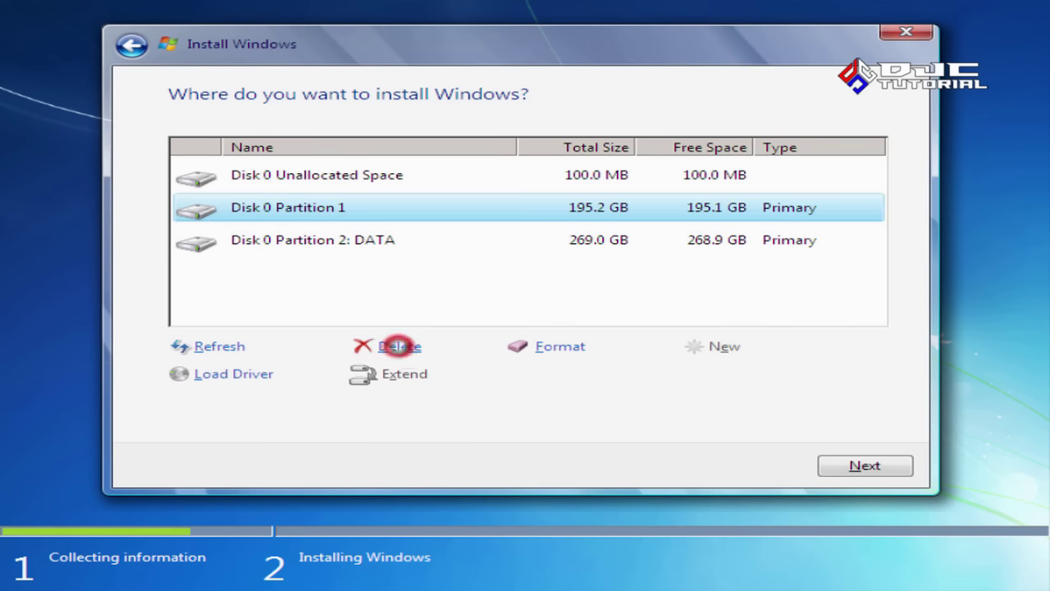
pyautogui.click(677, 374)
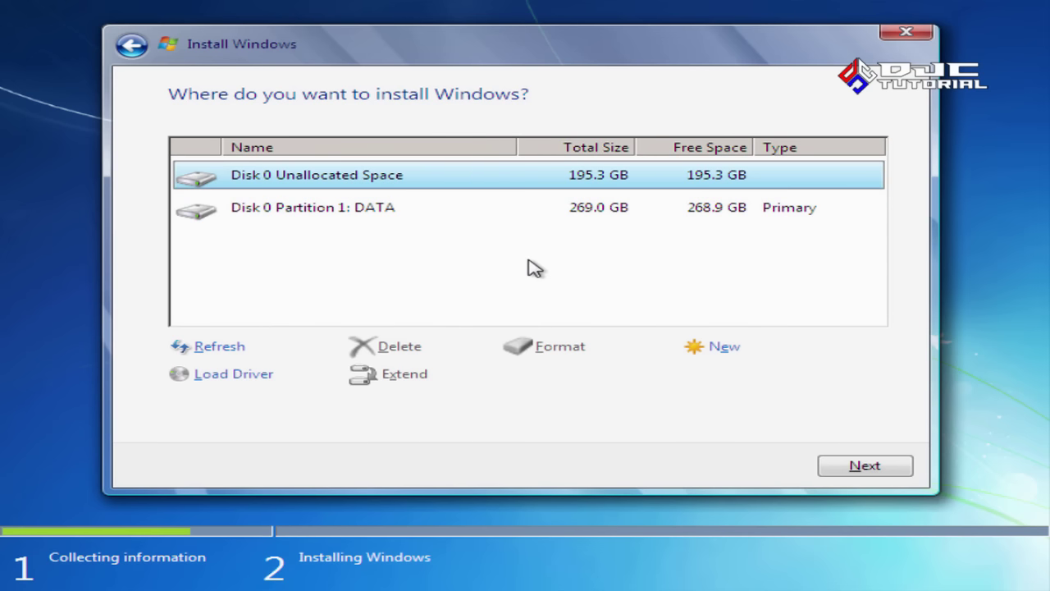
# - Create a new 199999 MB partition in Disk 0's unallocated space and accept the additional system partitions
pyautogui.click(723, 349)
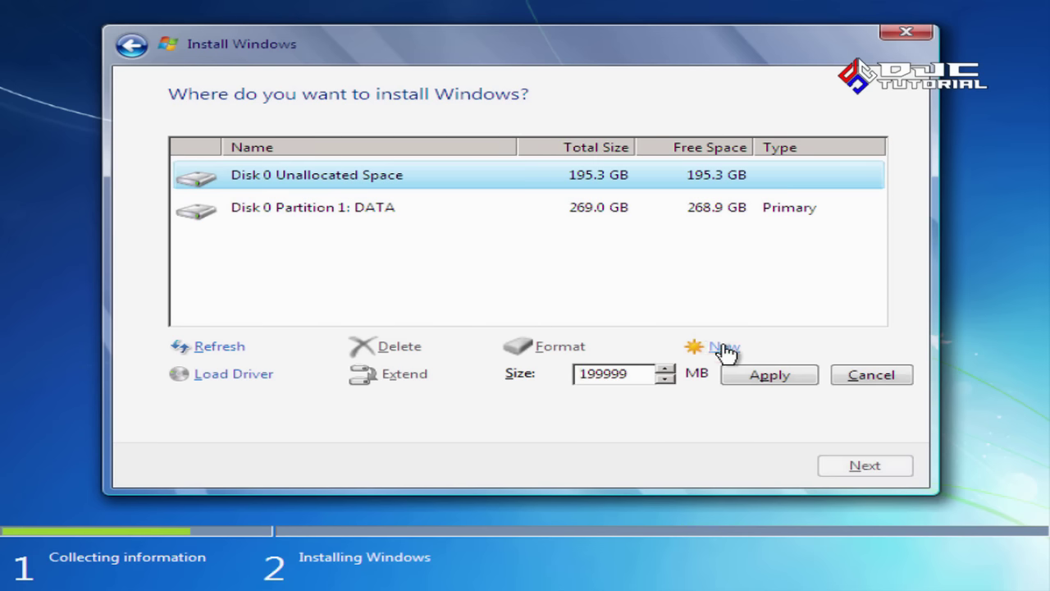
pyautogui.click(786, 378)
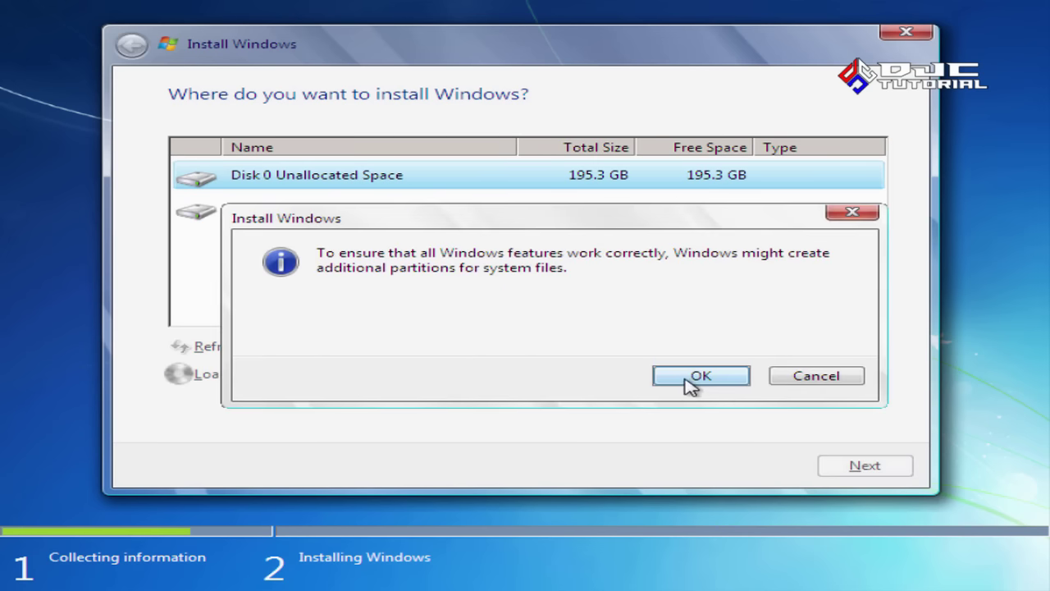
pyautogui.click(689, 378)
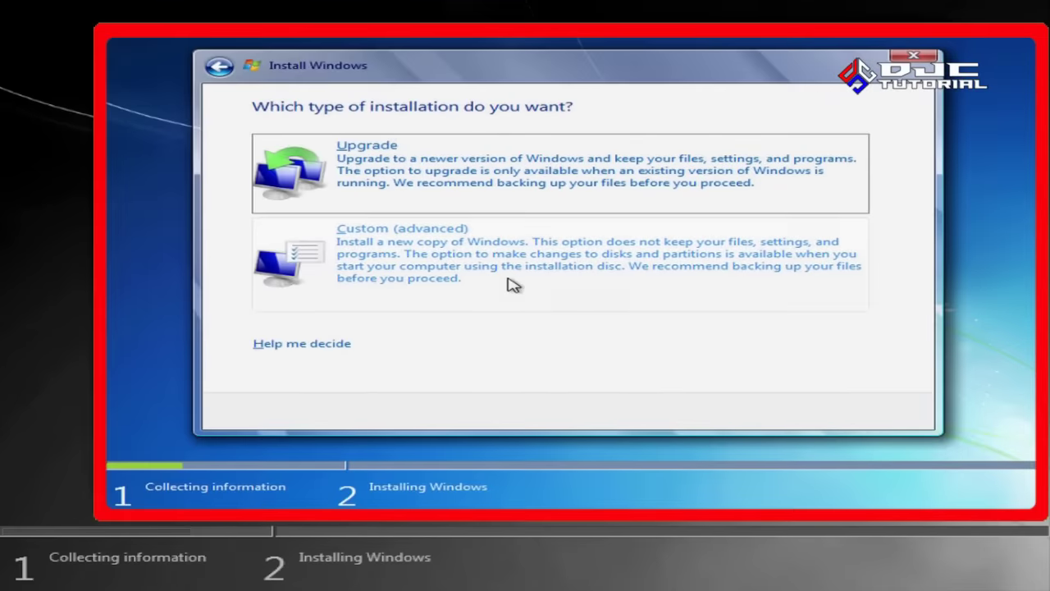
# - On the blank disk, choose the Custom (advanced) installation and create a 200000 MB partition, accepting the additional system partitions
pyautogui.click(488, 270)
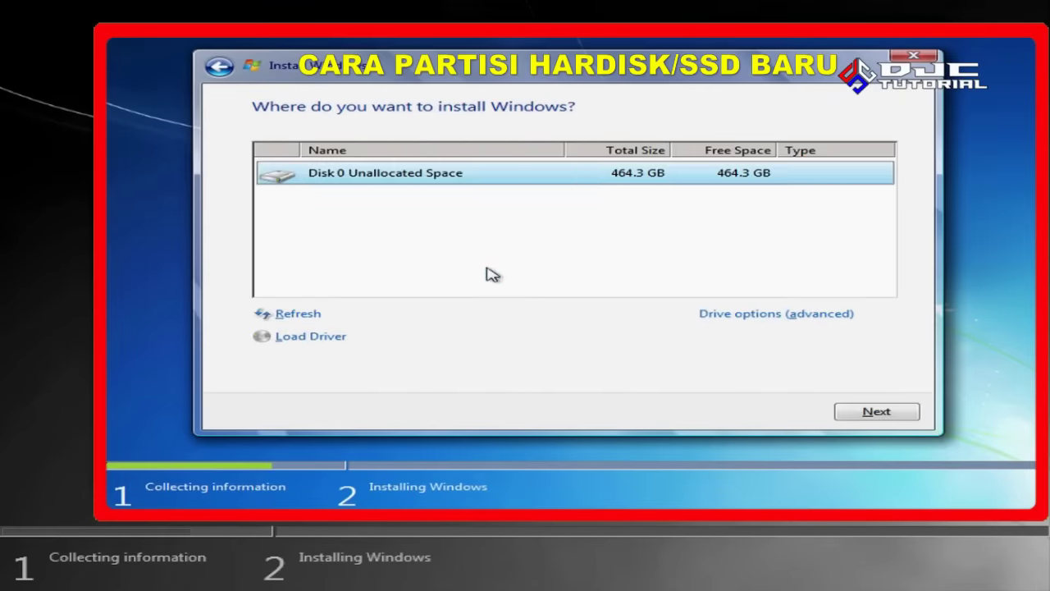
pyautogui.click(454, 173)
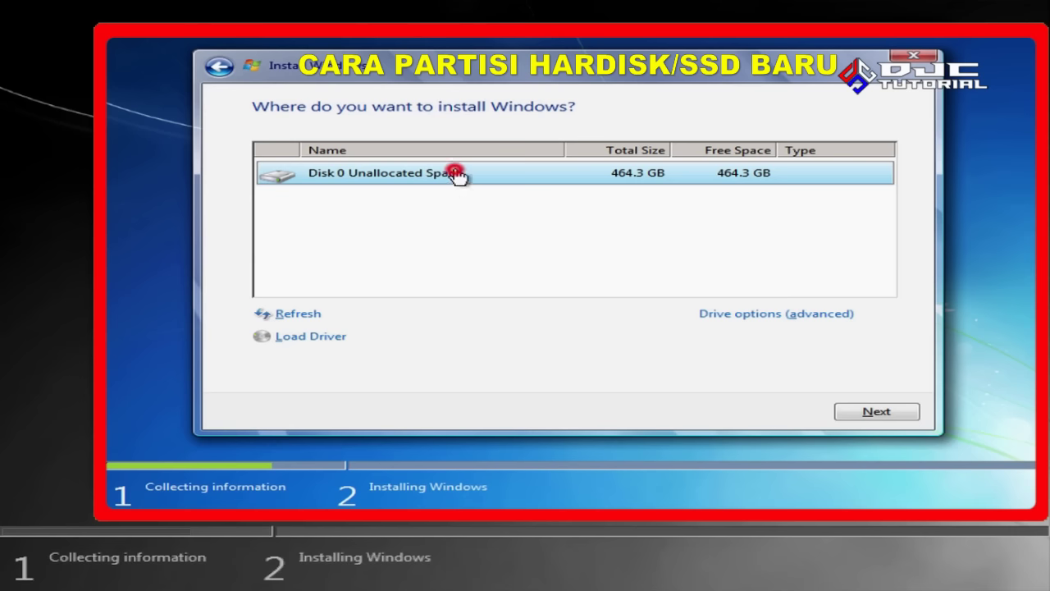
pyautogui.click(765, 318)
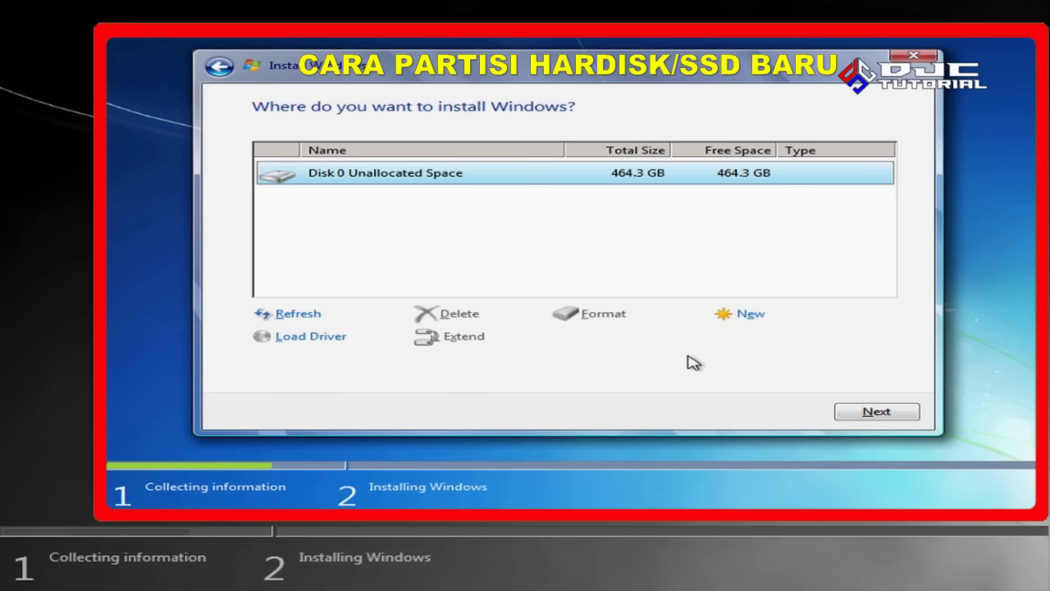
pyautogui.click(747, 318)
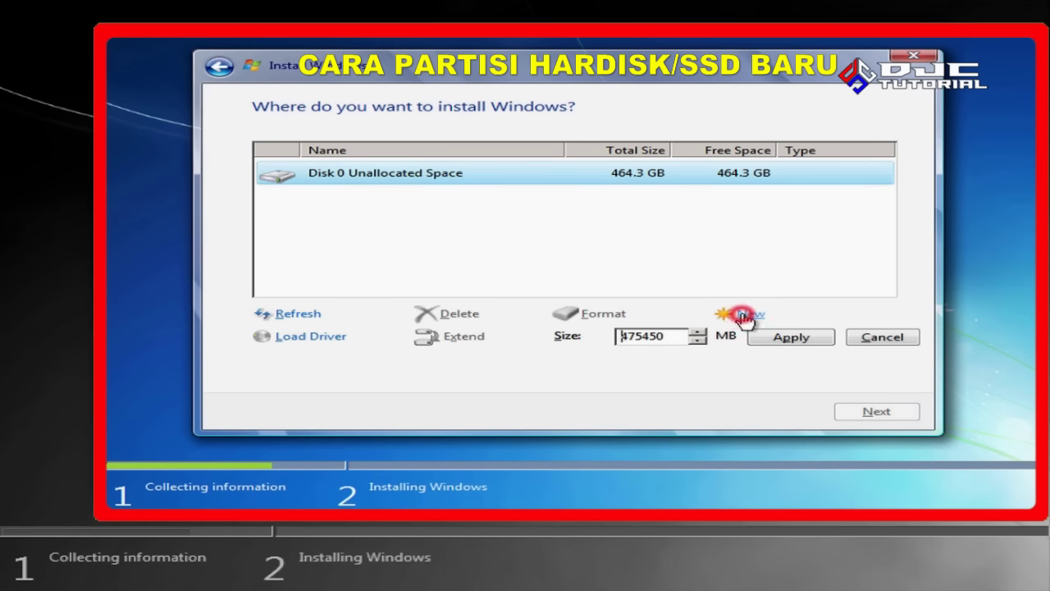
pyautogui.click(678, 338)
pyautogui.moveTo(678, 338); pyautogui.dragTo(625, 339)
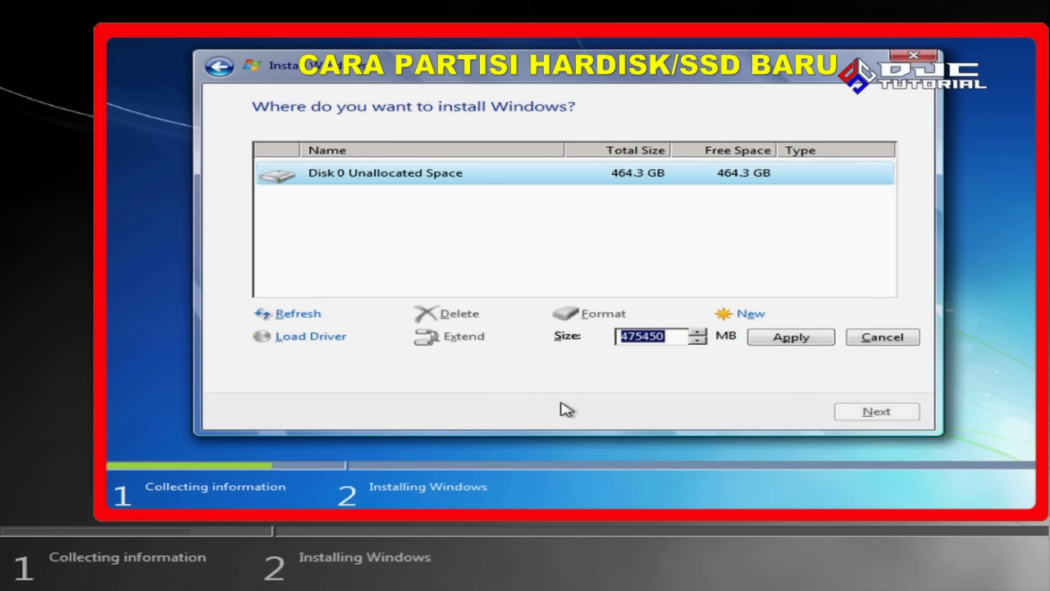
pyautogui.write('200000')
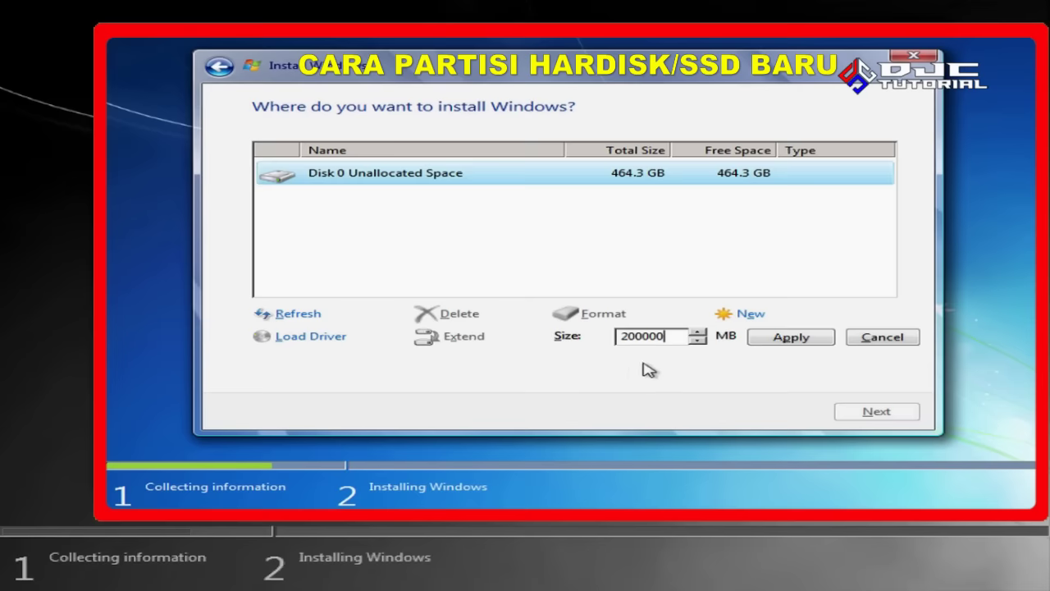
pyautogui.click(755, 339)
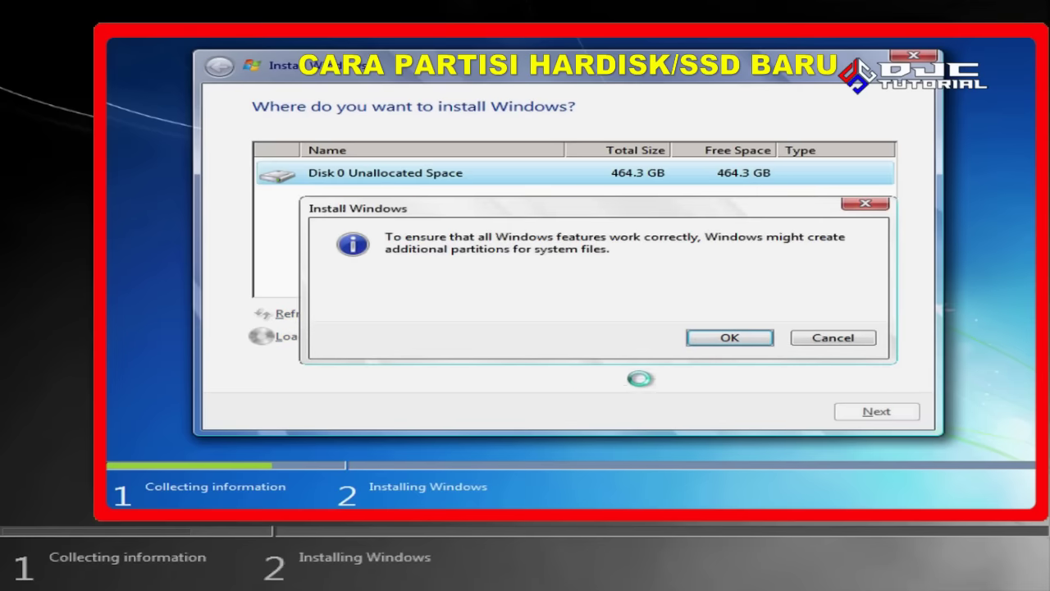
pyautogui.click(736, 339)
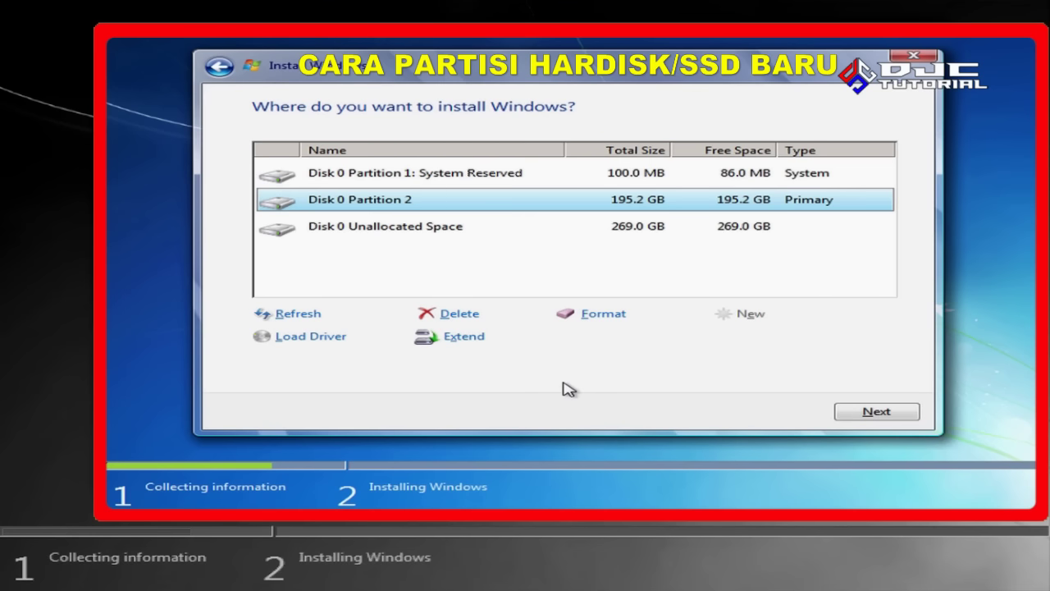
# - Create another partition of 275449 MB from the remaining unallocated space of Disk 0
pyautogui.click(427, 232)
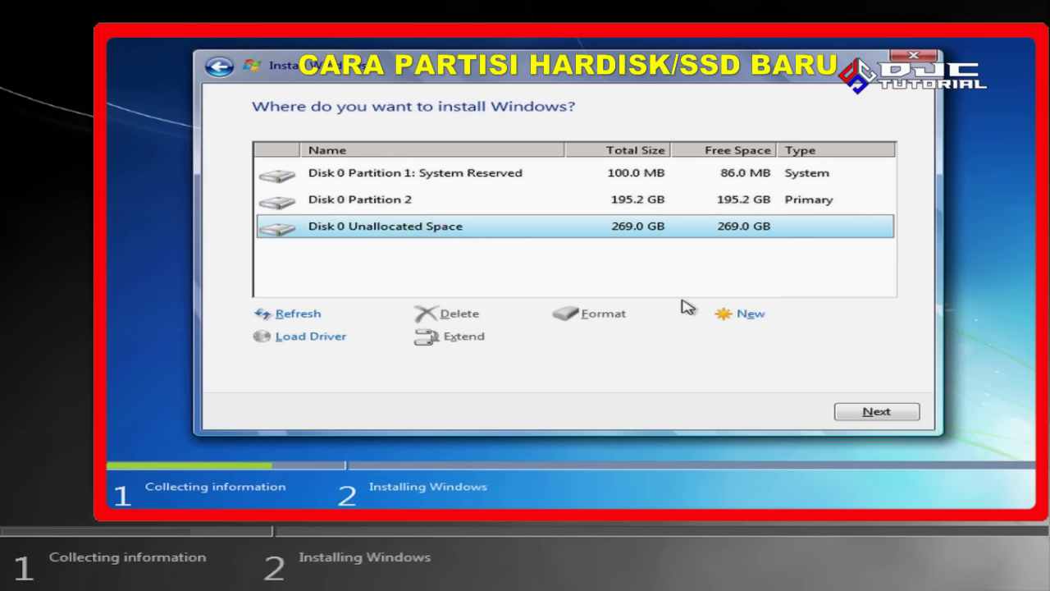
pyautogui.click(730, 315)
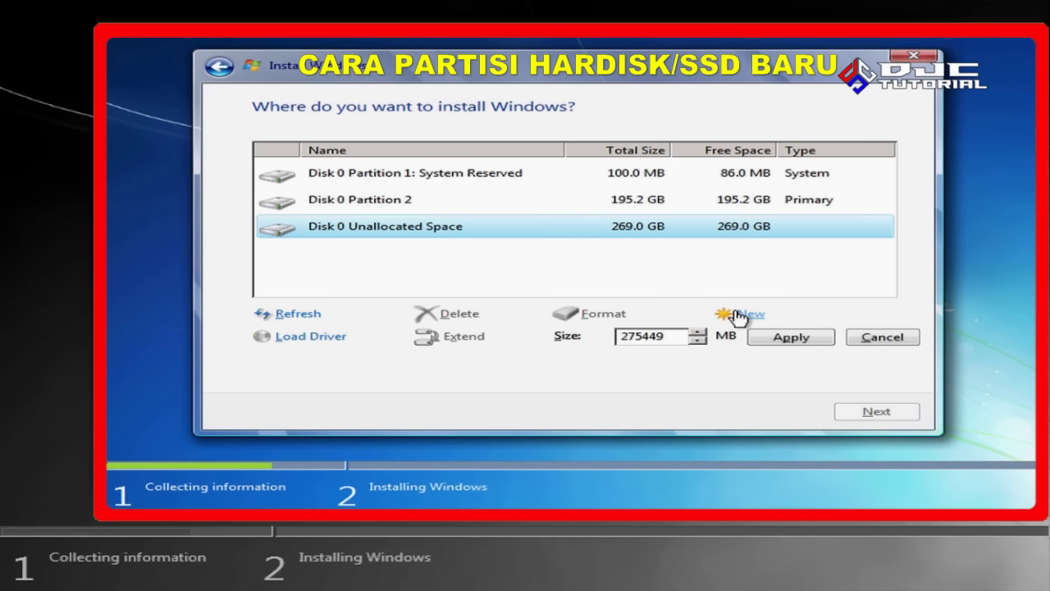
pyautogui.click(785, 337)
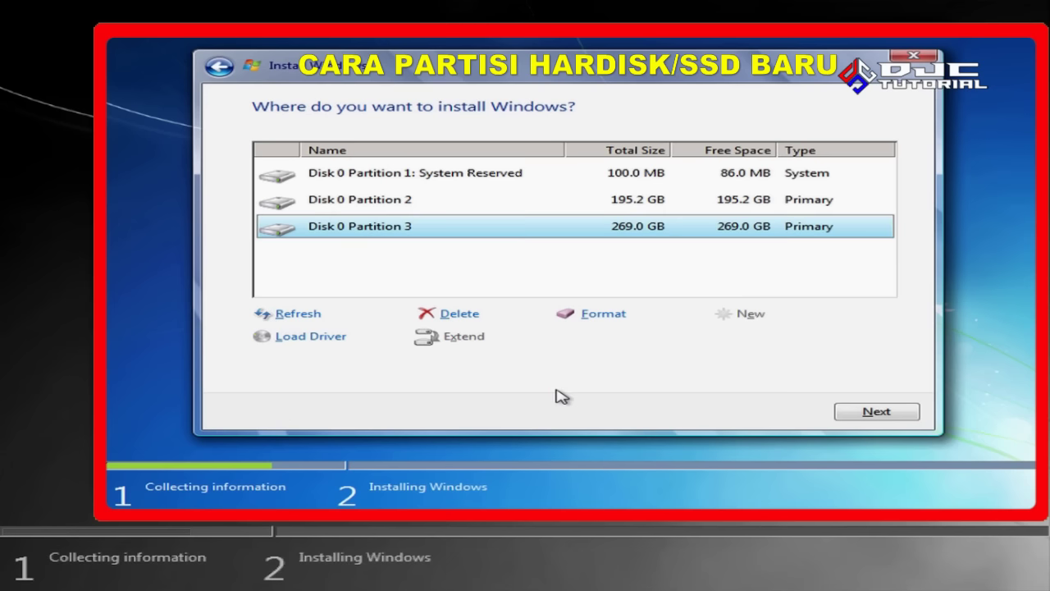
# - Choose Disk 0 Partition 2 as the installation target and start installing Windows
pyautogui.click(403, 212)
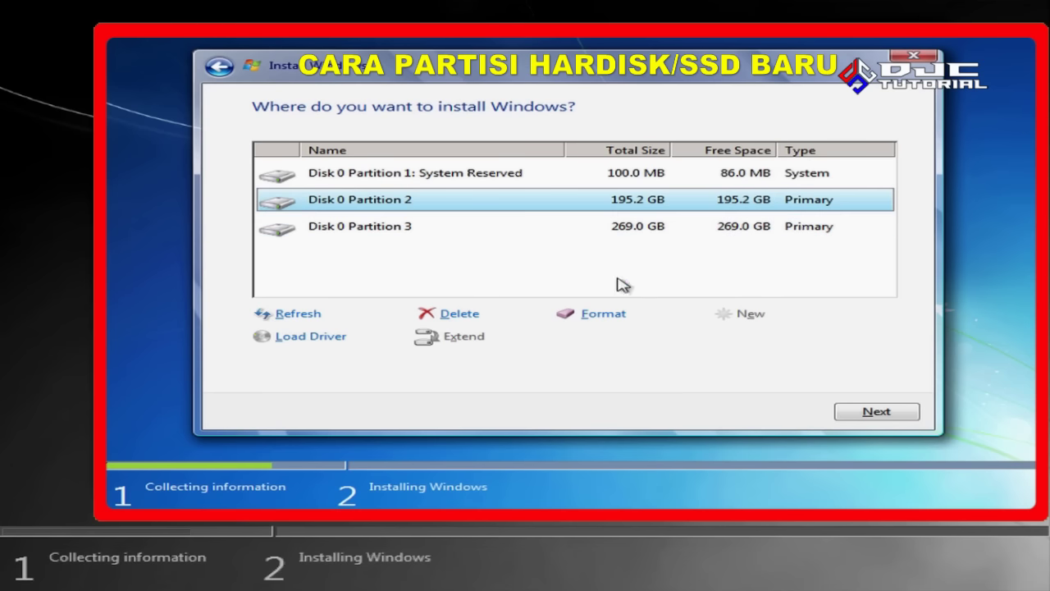
pyautogui.click(863, 411)
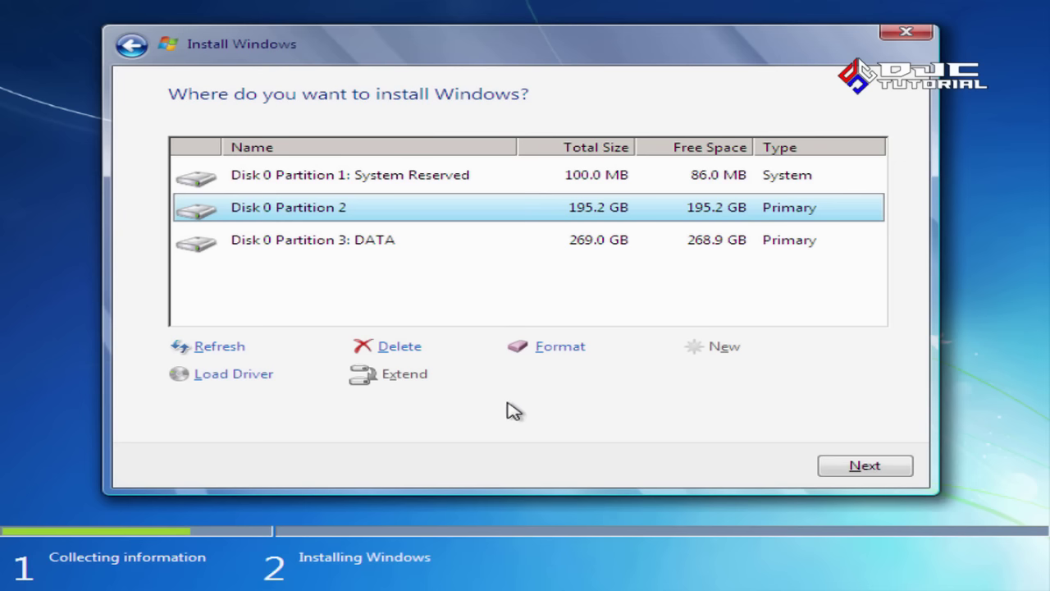
pyautogui.click(857, 464)
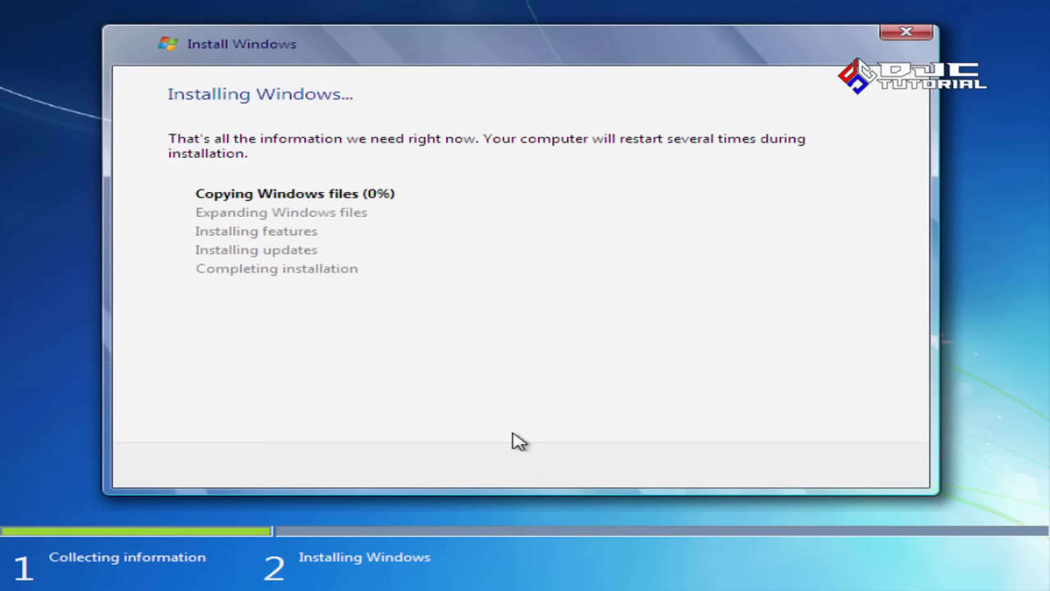